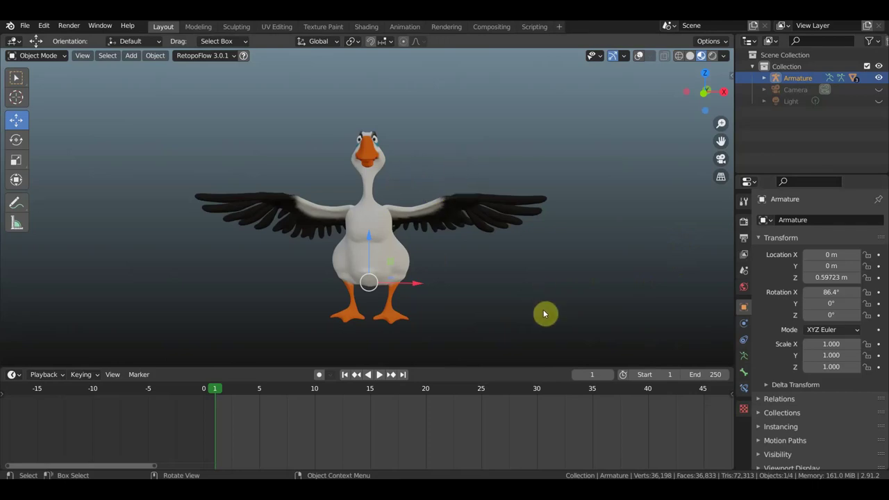
Turn on X-ray so the goose's armature bones show through the body
scroll(500, 290, "up", 2)
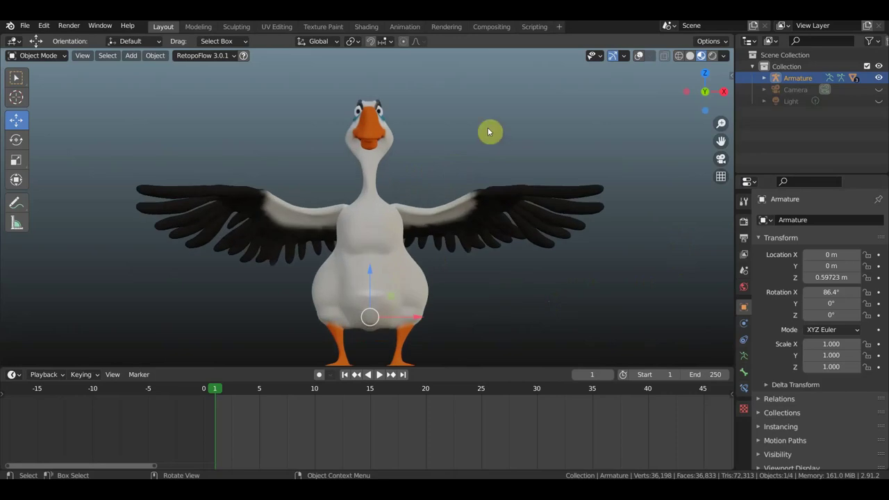
scroll(495, 151, "up", 2)
scroll(500, 192, "up", 2)
scroll(497, 192, "up", 3)
scroll(498, 192, "down", 4)
scroll(500, 196, "down", 3)
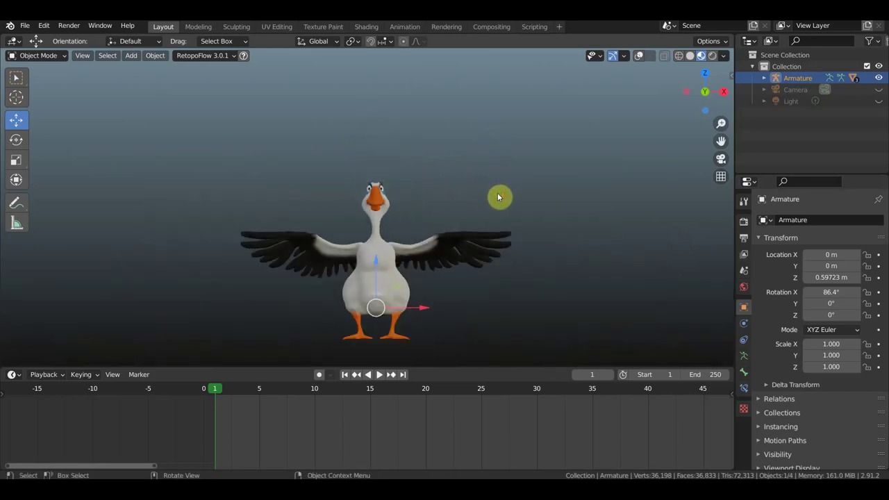
left_click(638, 55)
Select the armature rig and delete it, leaving only the meshes
scroll(425, 156, "up", 1)
scroll(422, 165, "up", 2)
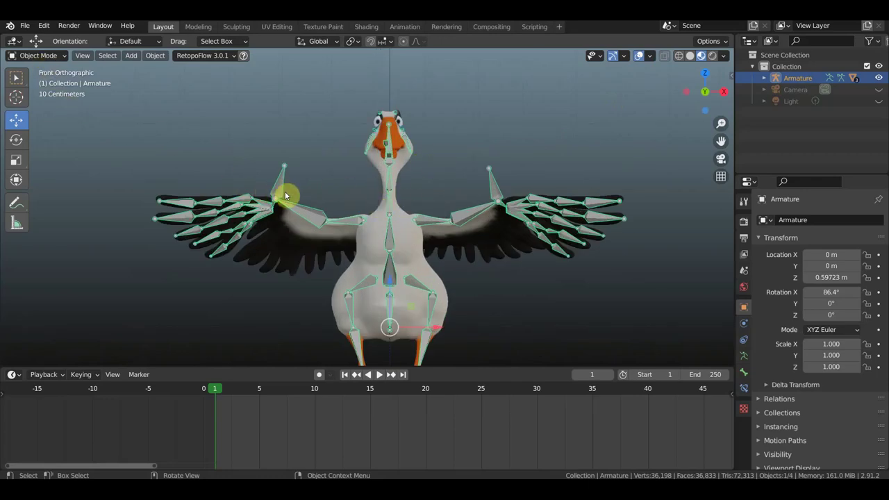
left_click(312, 219)
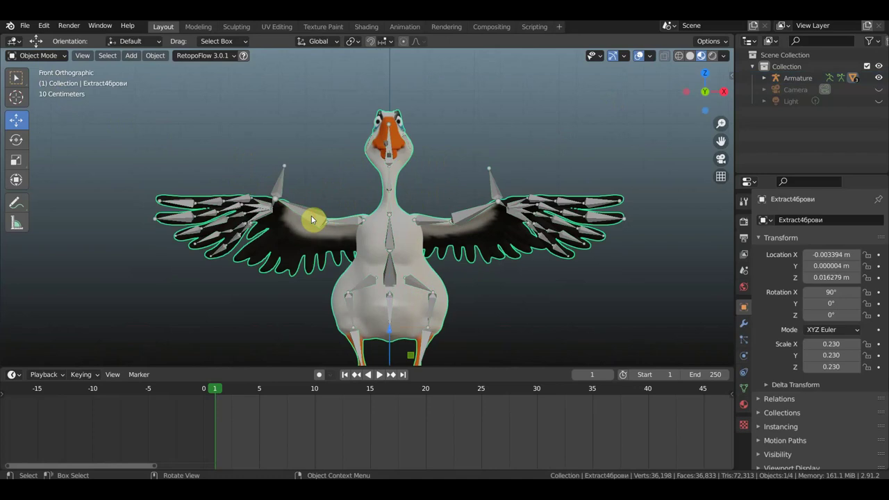
left_click(312, 219)
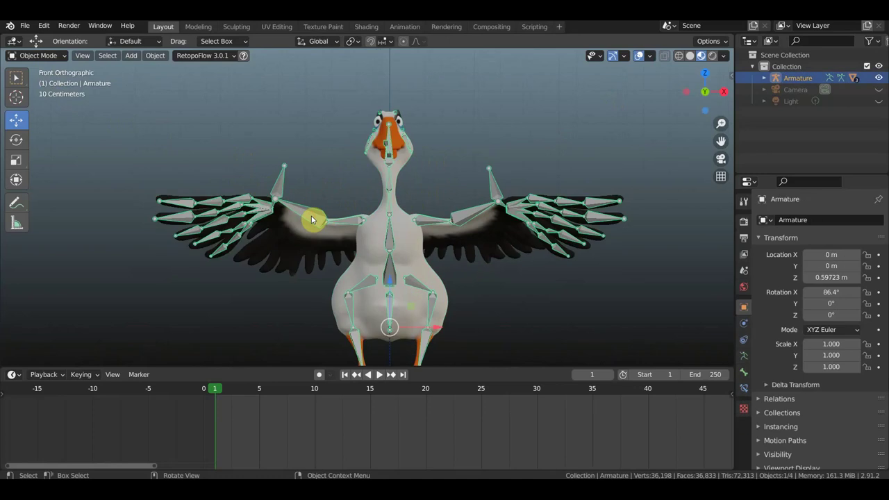
key("Delete")
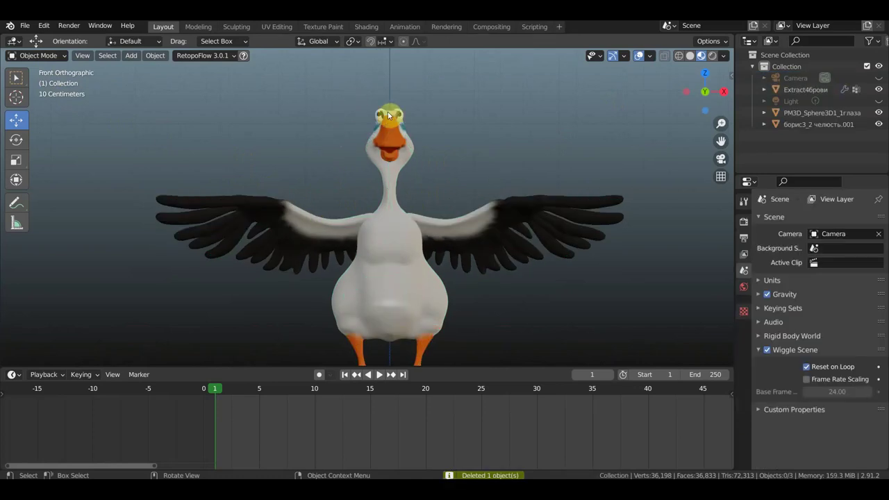
Raise the eye spheres about 0.48 m along Z above the head, then select the body mesh
left_click(403, 114)
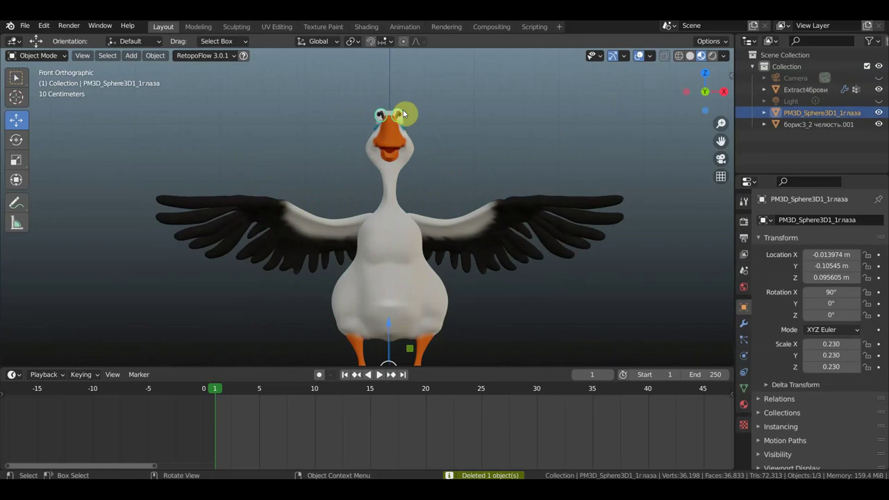
key("g")
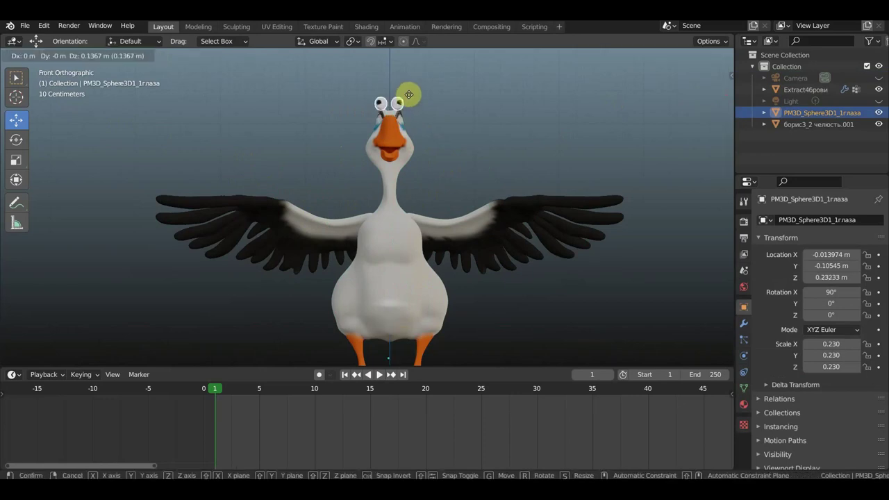
key("z")
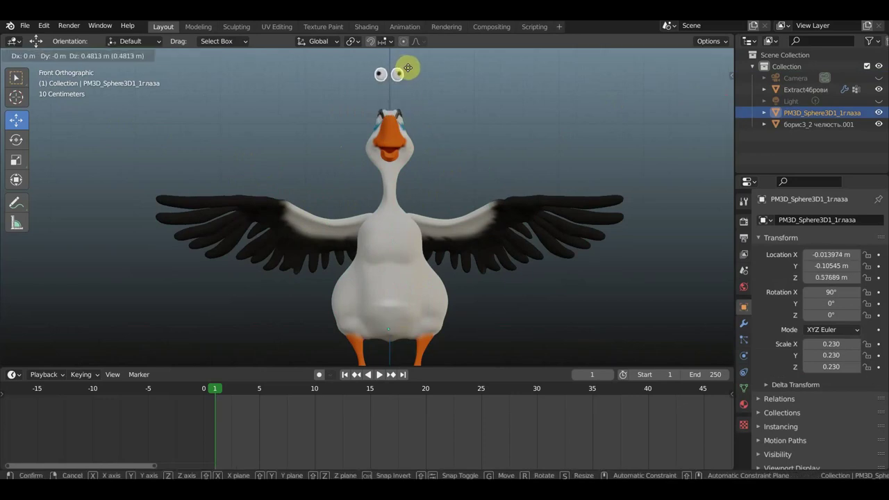
left_click(402, 68)
left_click(396, 186)
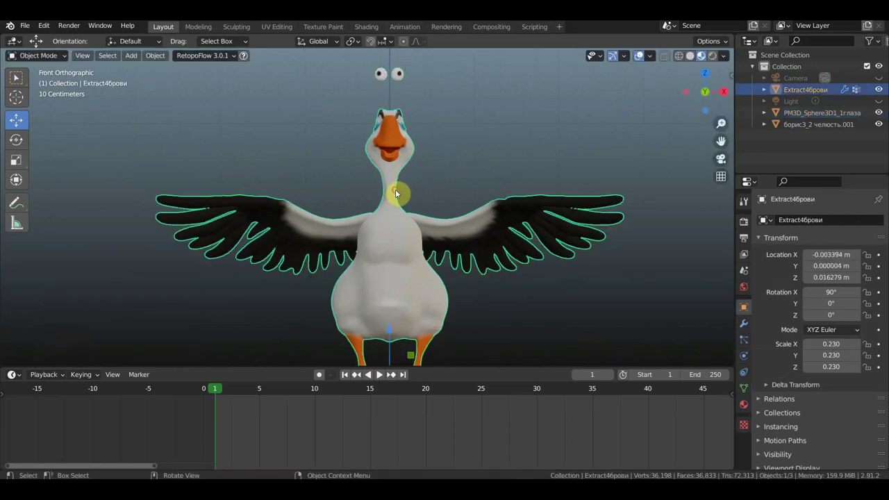
left_click(41, 56)
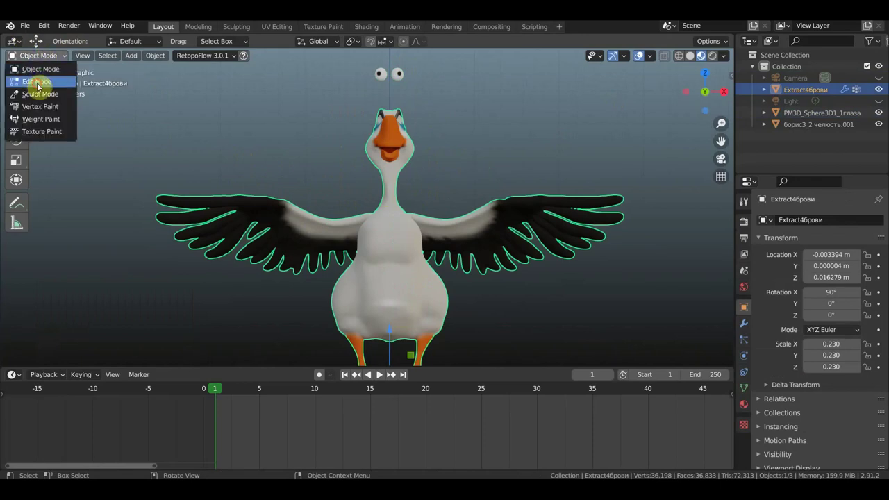
In Edit Mode with wireframe X-ray, delete the wing, body and leg vertices
left_click(37, 82)
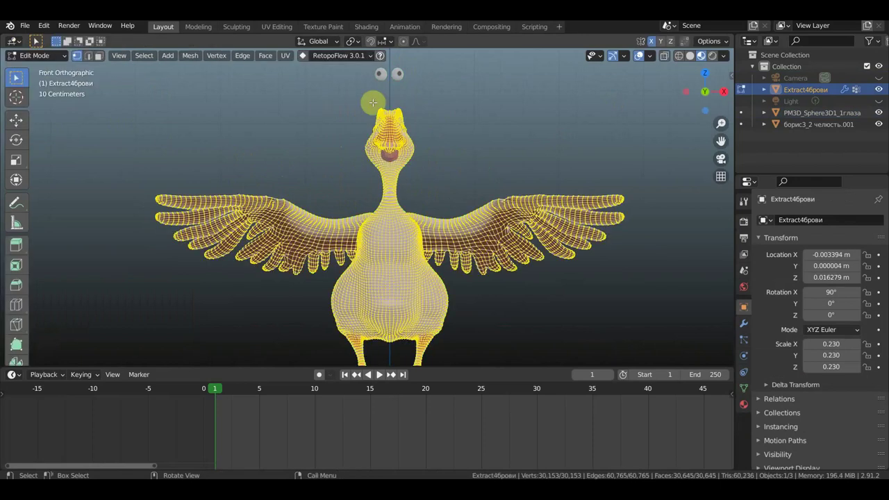
left_click(679, 57)
left_click_drag(348, 91, 435, 211)
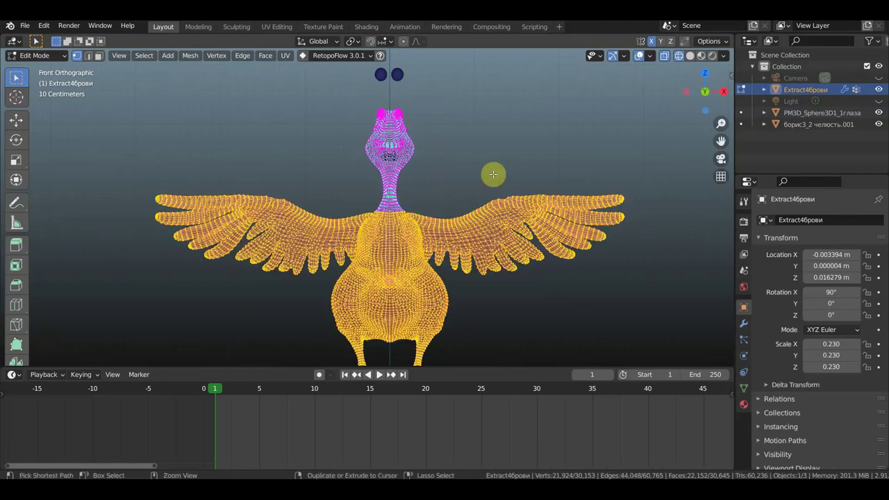
key("x")
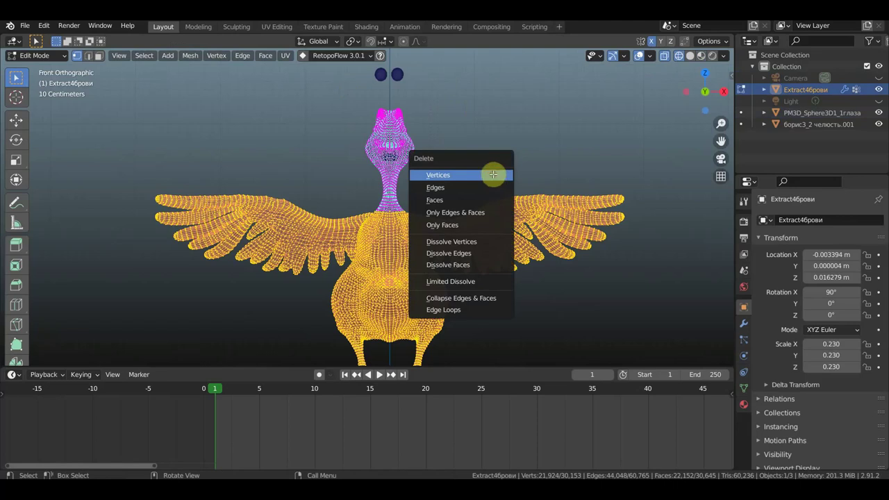
left_click(493, 175)
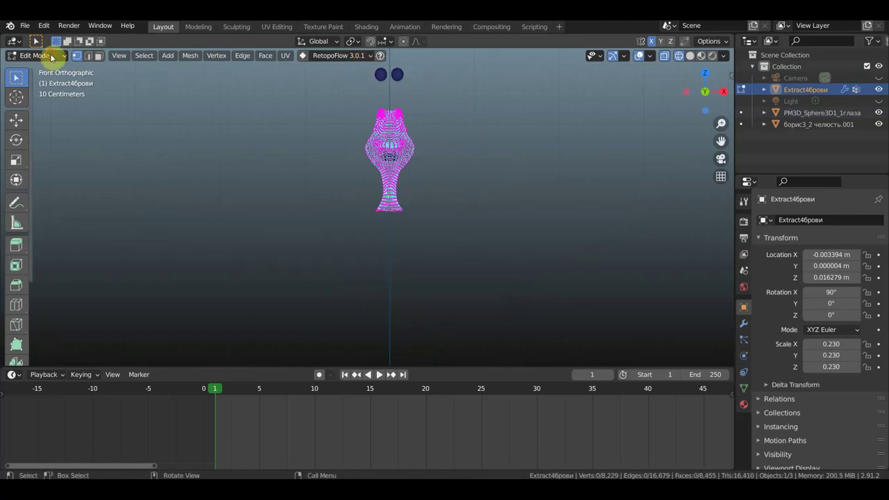
Return to Object Mode and box-select the eye spheres above the head
left_click(45, 55)
left_click(53, 70)
left_click_drag(440, 93, 339, 75)
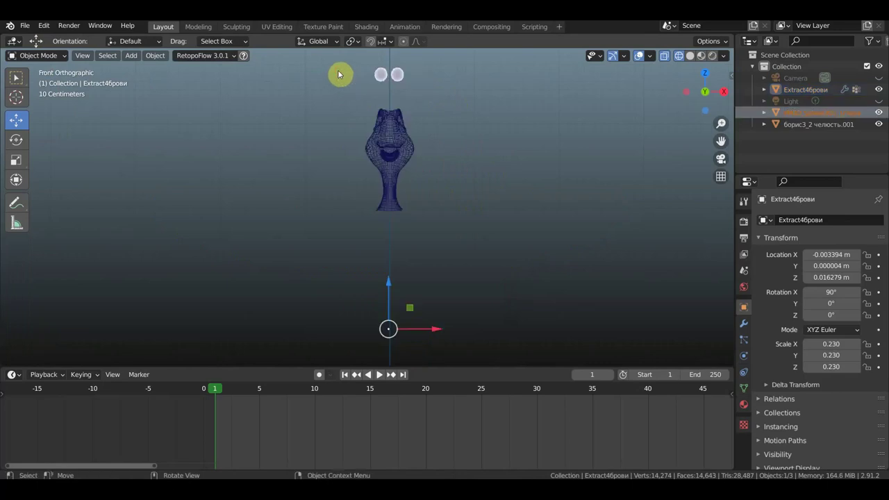
Delete the eye spheres and view the head in Material Preview from the side
key("Delete")
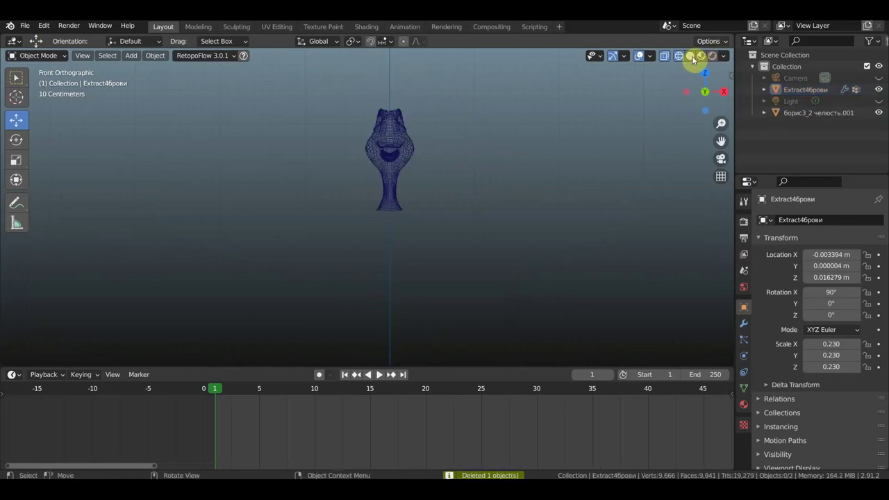
left_click(700, 56)
mouse_move(517, 199)
middle_mouse_down()
mouse_move(620, 206)
mouse_move(486, 216)
mouse_move(480, 274)
mouse_move(427, 277)
middle_mouse_up()
scroll(488, 212, "up", 4)
mouse_move(433, 231)
middle_mouse_down()
mouse_move(444, 231)
mouse_move(384, 227)
middle_mouse_up()
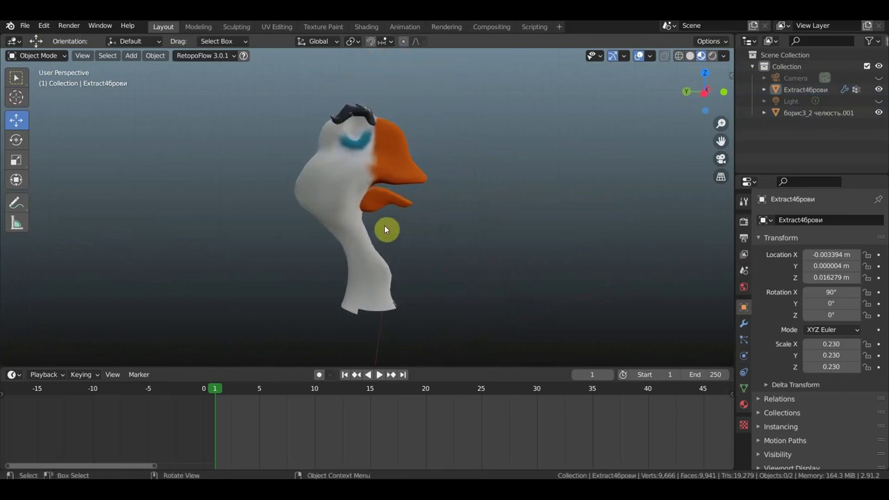
Nudge the lower jaw slightly along Y and down -0.021868 m along Z under the beak
left_click(392, 207)
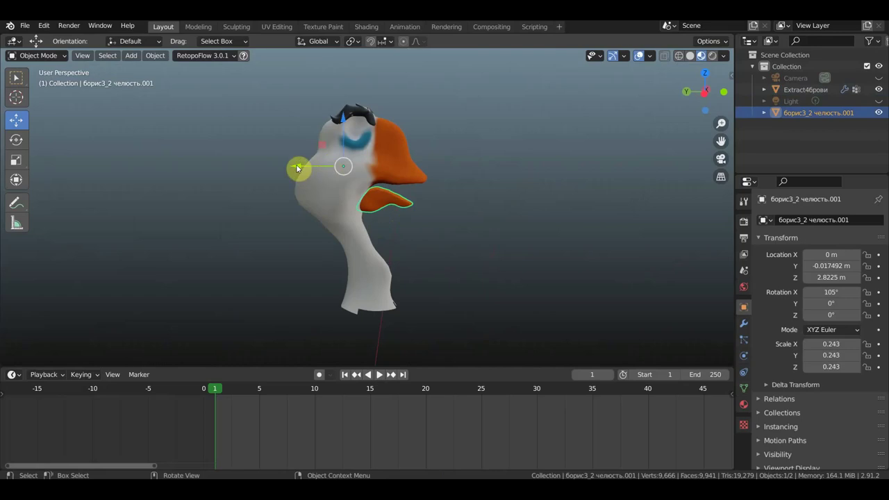
left_click_drag(295, 168, 293, 166)
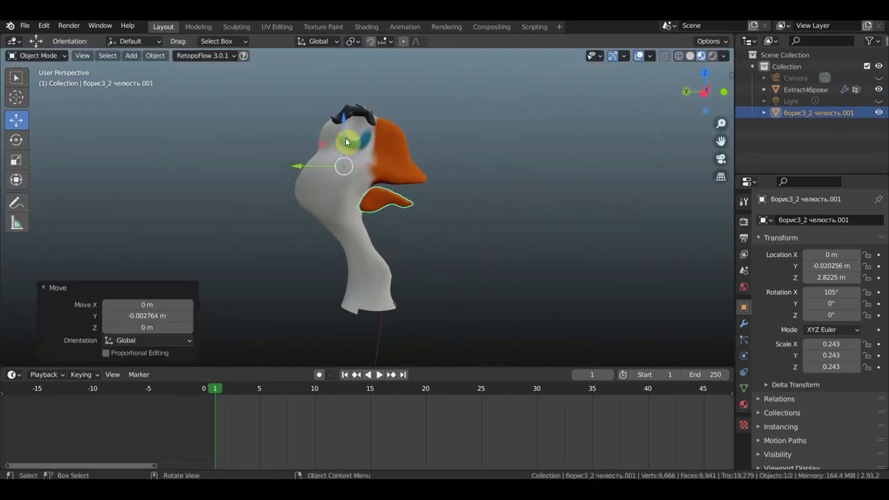
left_click_drag(344, 116, 339, 121)
mouse_move(476, 142)
middle_mouse_down()
mouse_move(406, 154)
mouse_move(406, 175)
middle_mouse_up()
mouse_move(498, 174)
middle_mouse_down()
mouse_move(452, 163)
mouse_move(333, 198)
mouse_move(495, 197)
mouse_move(417, 218)
mouse_move(294, 223)
mouse_move(361, 218)
mouse_move(488, 245)
mouse_move(399, 233)
middle_mouse_up()
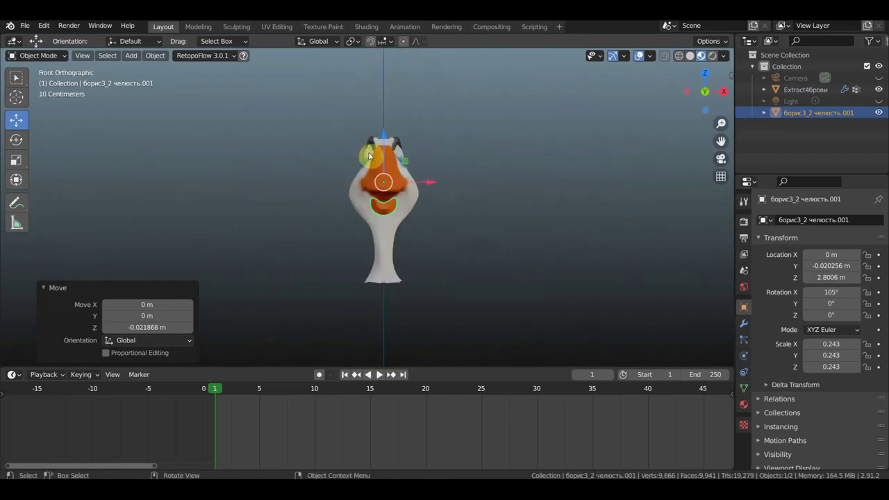
Delete the Light and the Camera from the scene via the Outliner
left_click(793, 101)
left_click(876, 101)
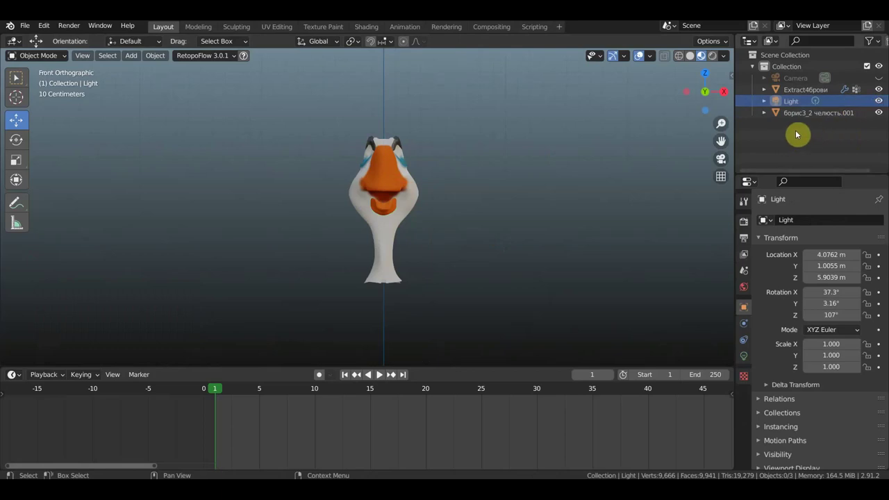
key("Delete")
left_click(806, 78)
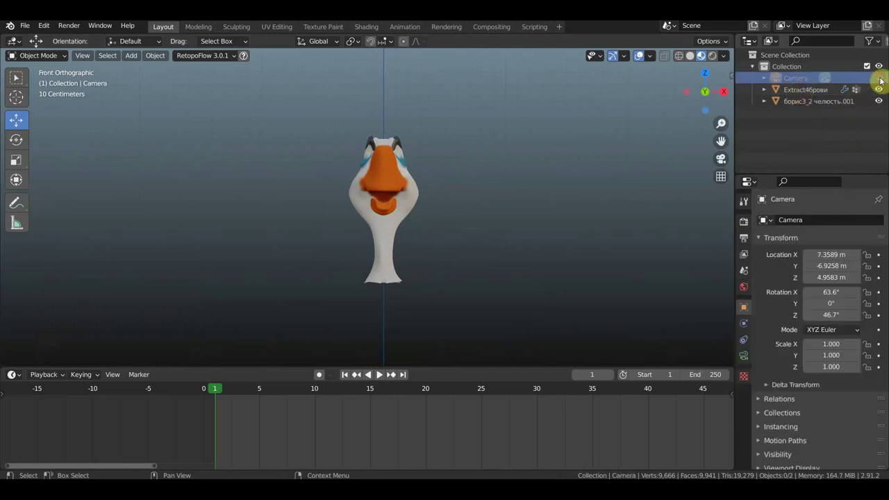
key("Delete")
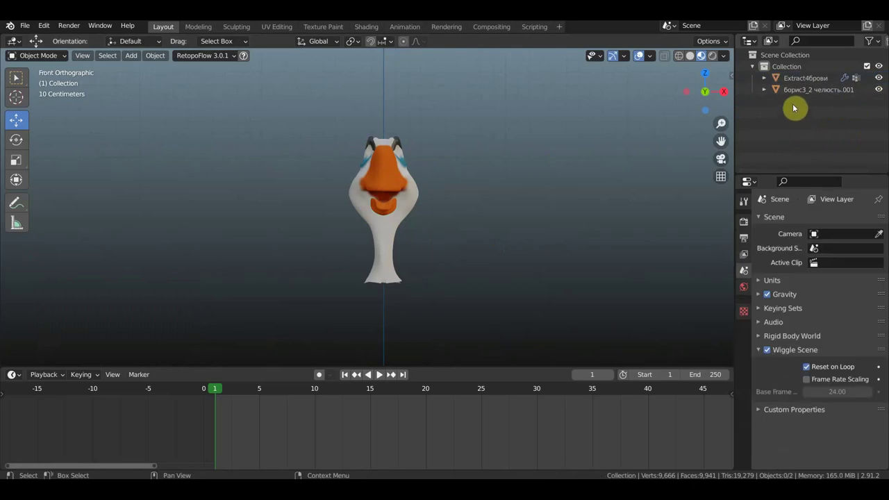
Join the lower jaw into the head mesh with Ctrl+J as one object
left_click(380, 208)
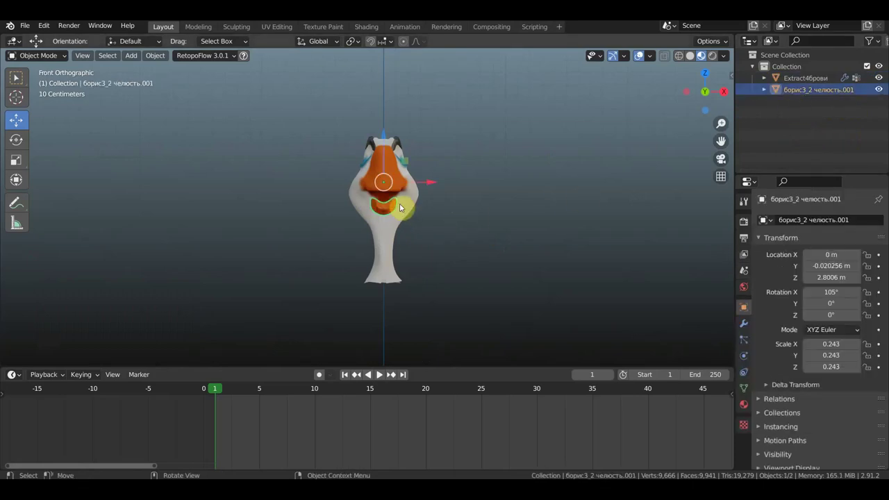
left_click(387, 169, "shift")
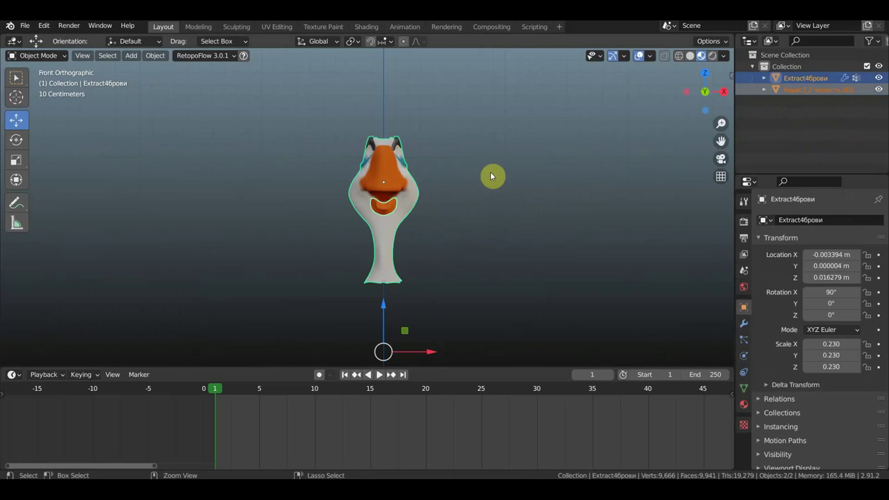
key("ctrl+j")
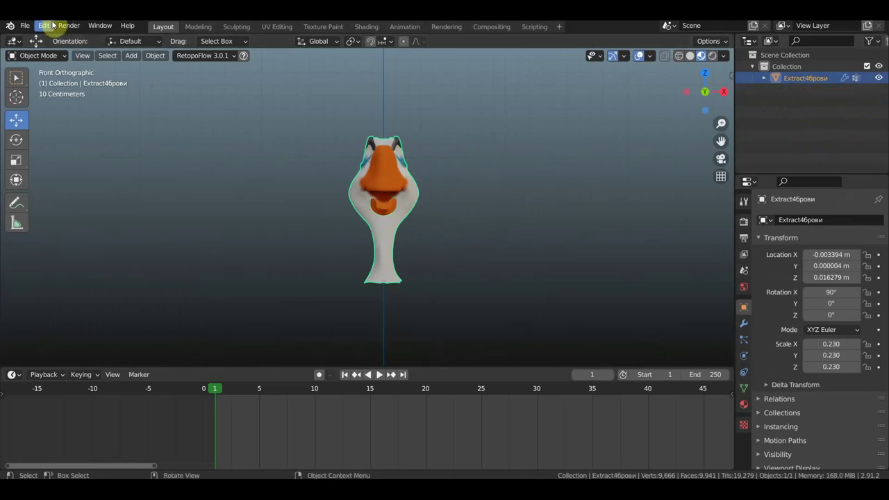
left_click(25, 26)
mouse_move(43, 193)
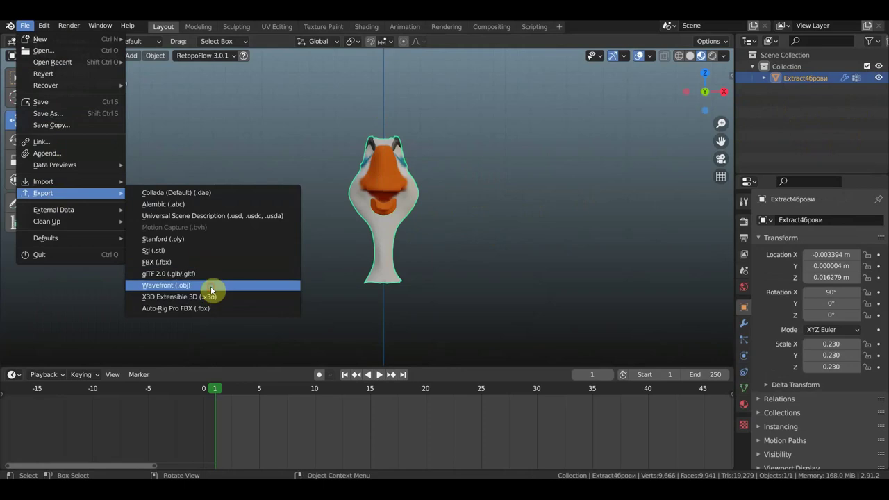
Export the head as a Wavefront OBJ named голова.obj to the Desktop
left_click(212, 286)
left_click(176, 212)
left_click(387, 430)
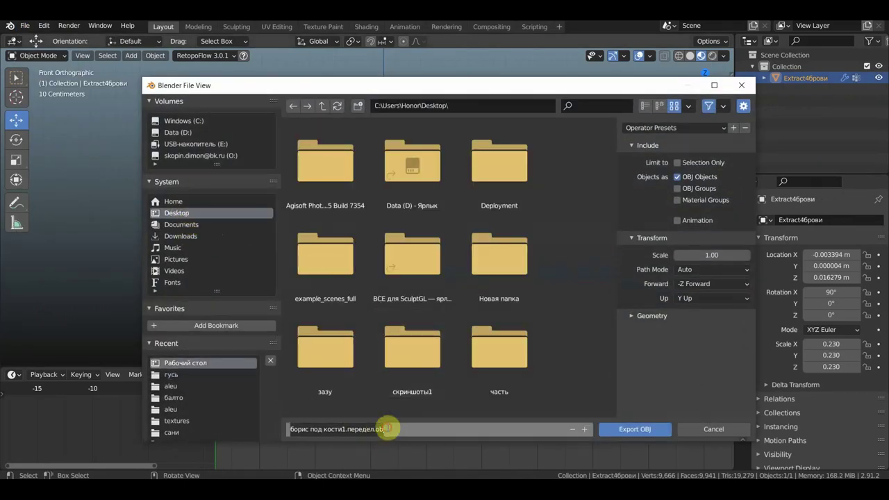
type("голова")
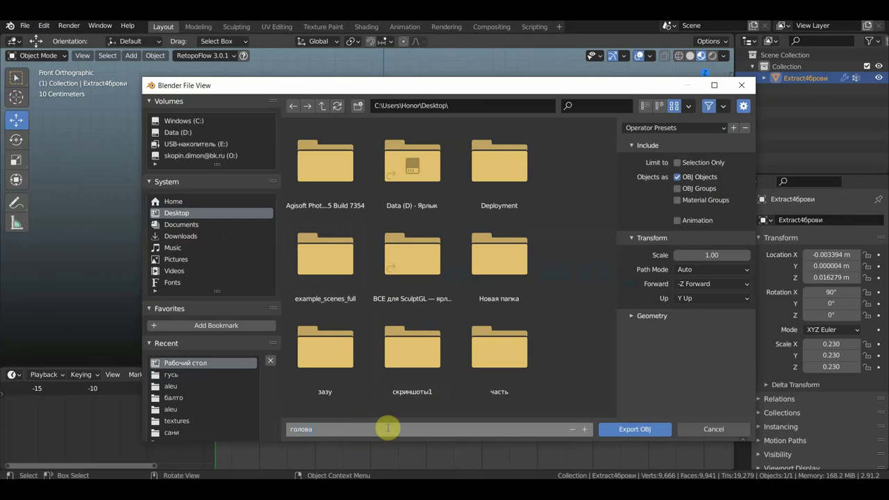
key("Return")
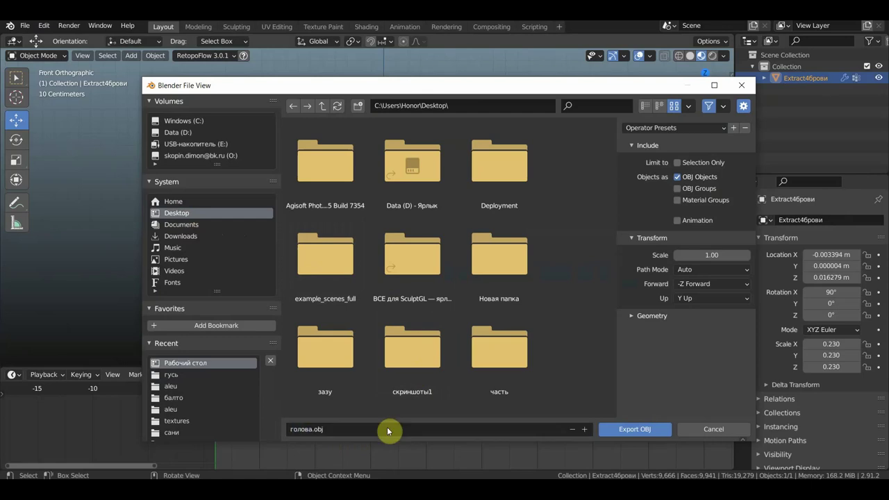
left_click(642, 429)
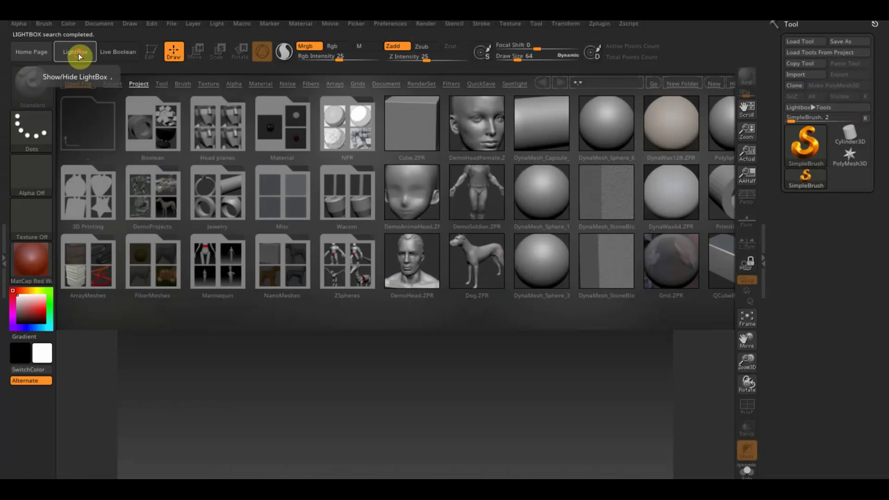
Import голова.obj from the Desktop, draw it on the canvas and enter Edit mode
left_click(77, 54)
left_click(796, 75)
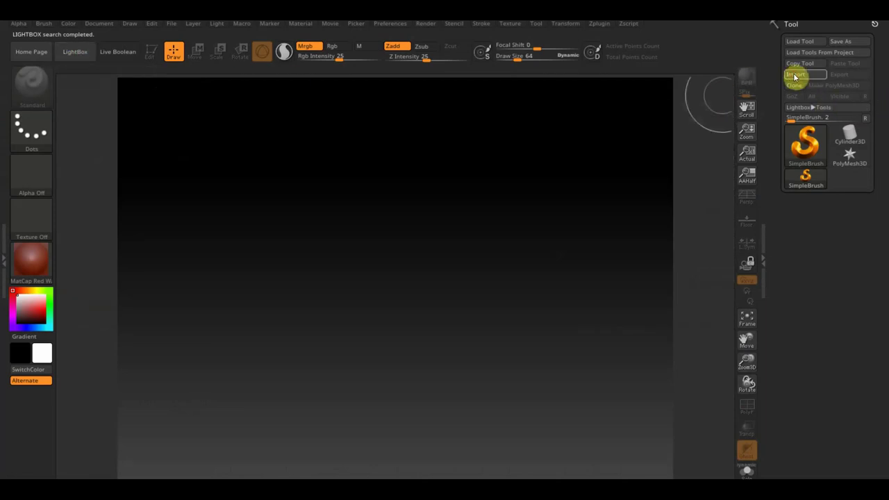
left_click(82, 247)
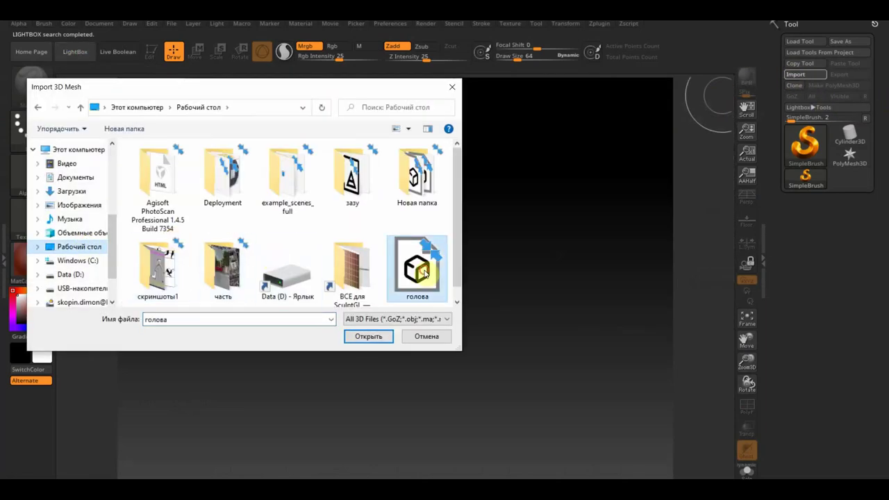
left_click(417, 291)
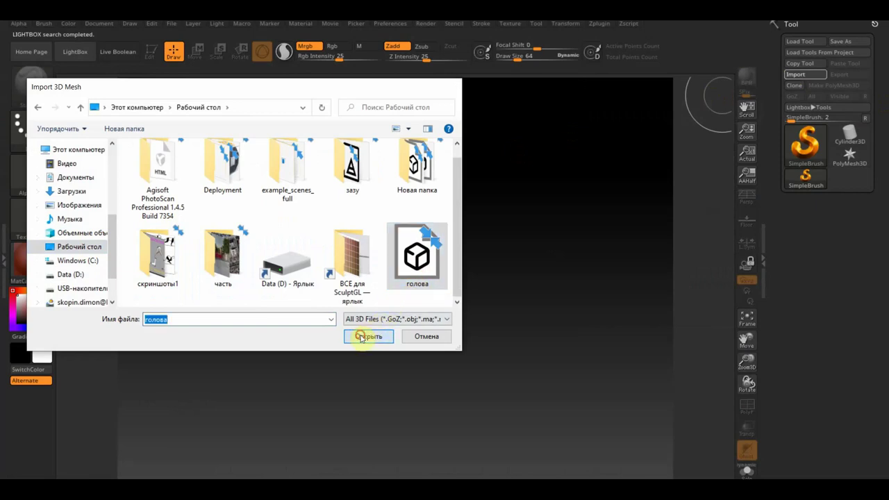
left_click(360, 338)
mouse_move(440, 230)
left_mouse_down()
mouse_move(430, 368)
mouse_move(438, 391)
left_mouse_up()
left_click(151, 51)
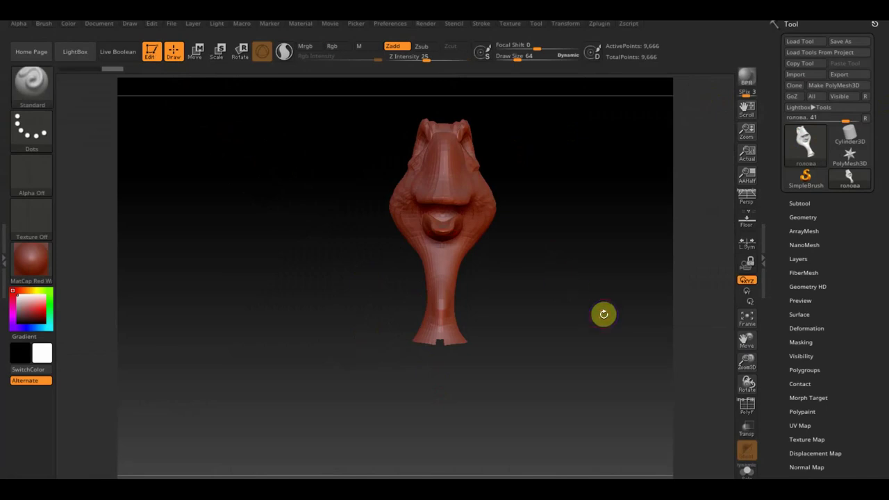
Divide the head mesh once with Ctrl+D, raising it from 9,666 to 39,209 points
left_click_drag(599, 270, 567, 315, "alt")
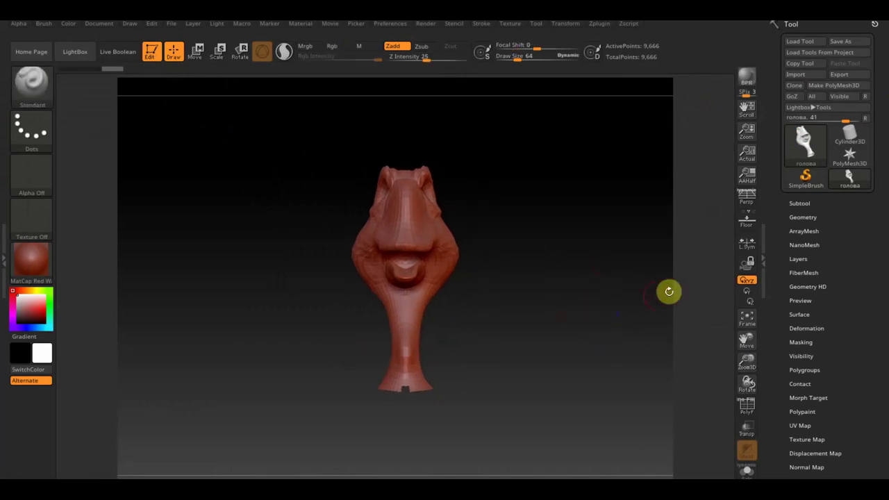
left_click(799, 203)
mouse_move(849, 229)
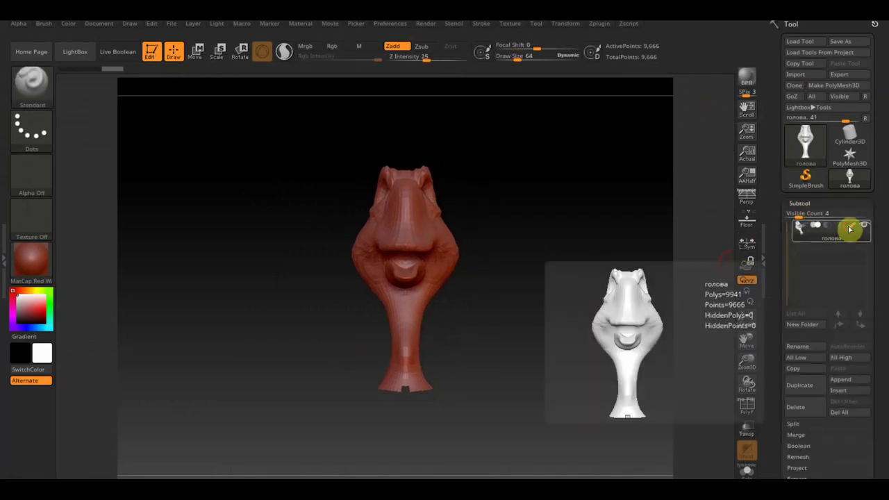
mouse_move(620, 244)
left_mouse_down()
mouse_move(511, 270)
mouse_move(565, 271)
left_mouse_up()
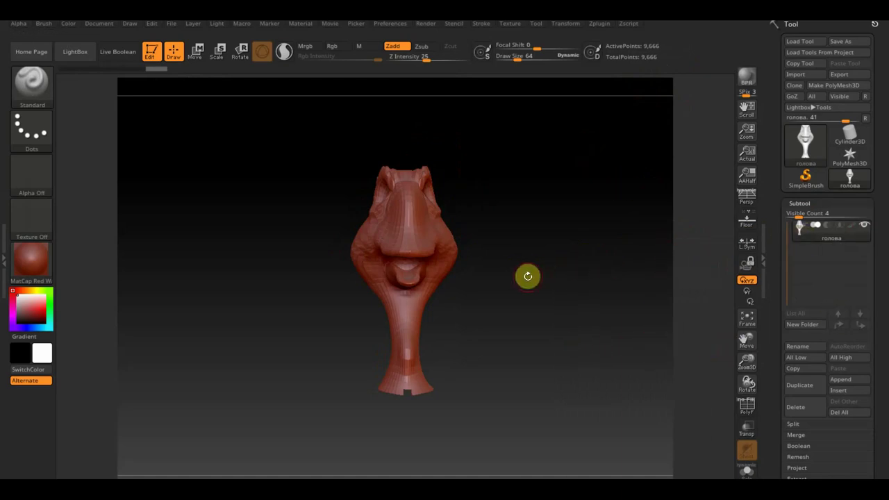
key("ctrl")
key("ctrl+d")
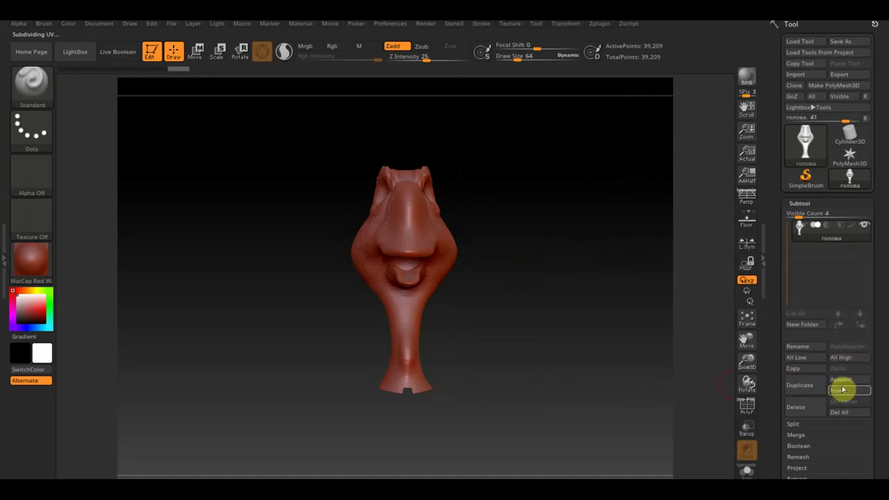
left_click(847, 380)
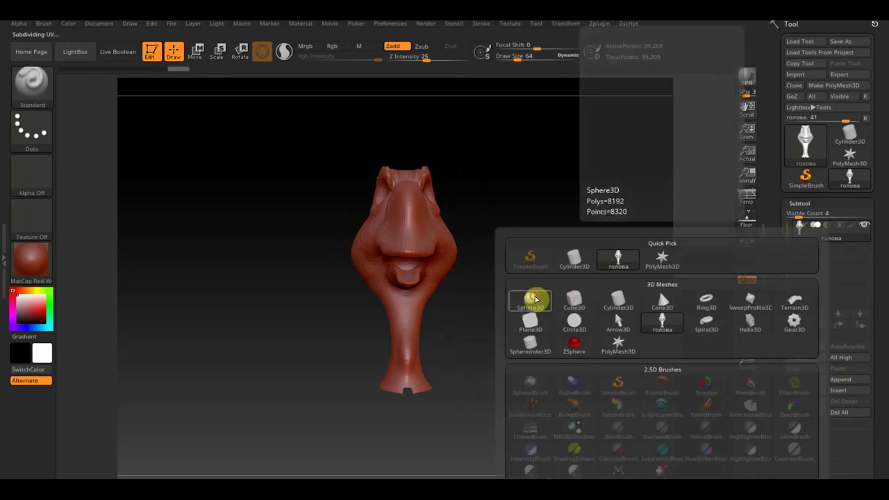
Append a Sphere3D subtool and scale it down with the Transpose gizmo
left_click(531, 297)
left_click(803, 252)
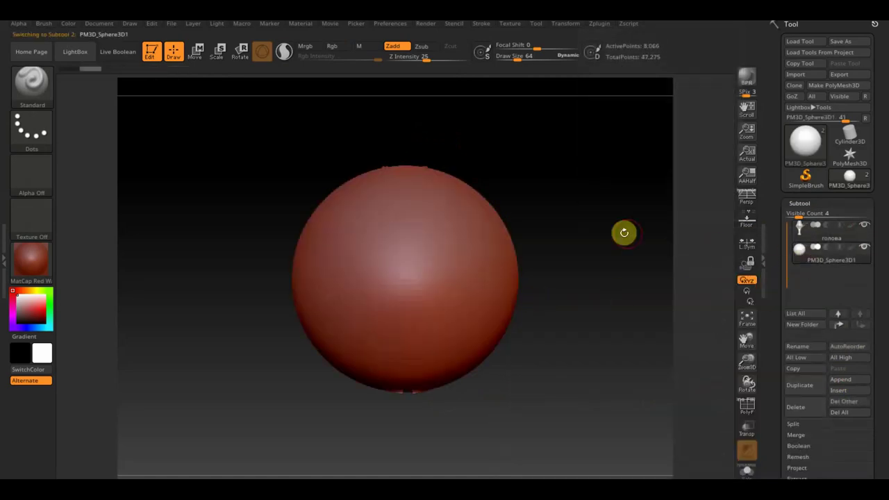
left_click(195, 51)
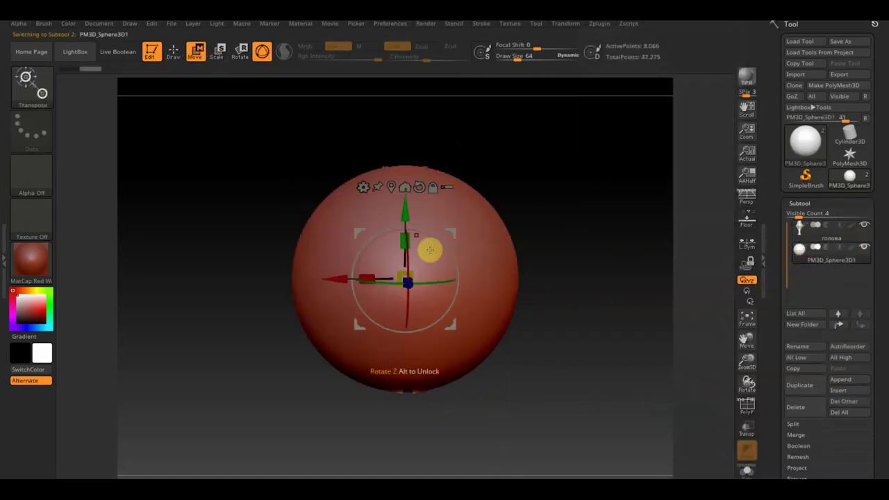
mouse_move(411, 274)
left_mouse_down()
mouse_move(414, 345)
mouse_move(468, 422)
left_mouse_up()
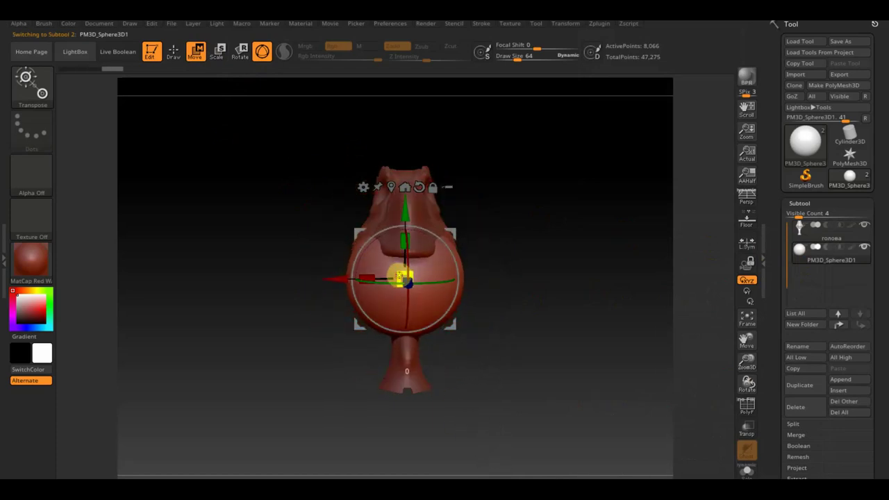
left_click_drag(400, 277, 423, 308)
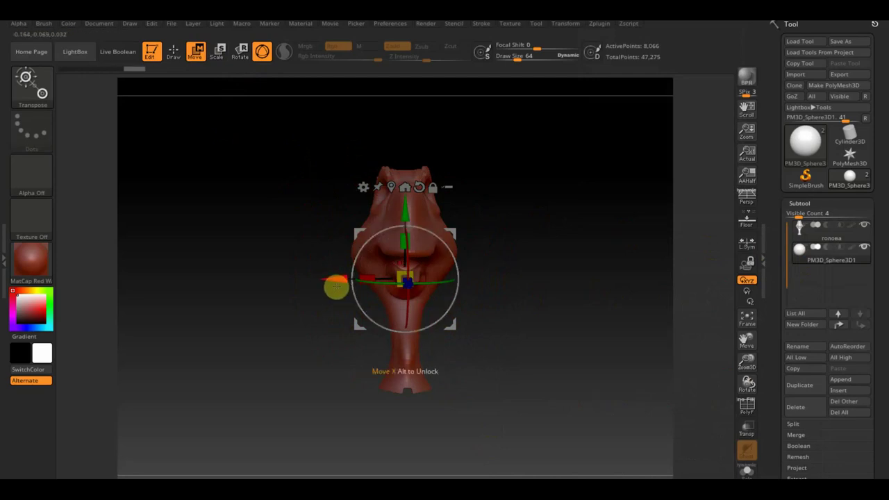
Move the sphere up and left into the eye position on the upper head
left_click_drag(336, 287, 308, 286)
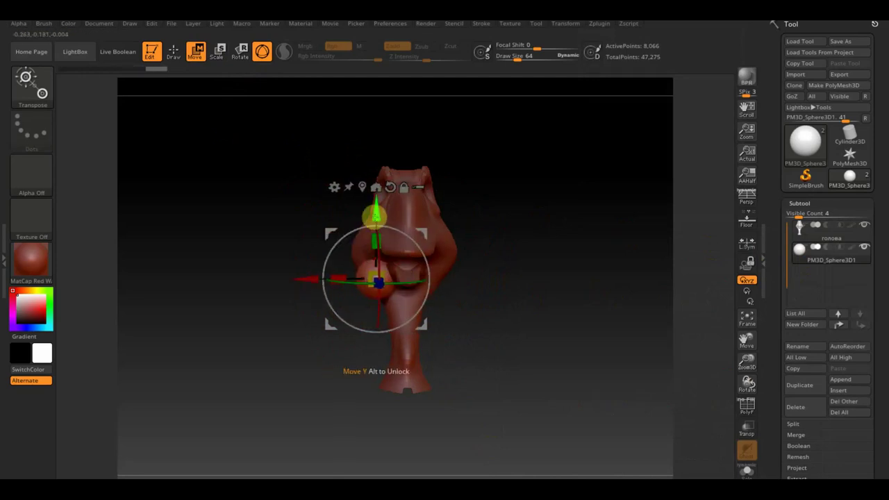
left_click_drag(375, 217, 376, 131)
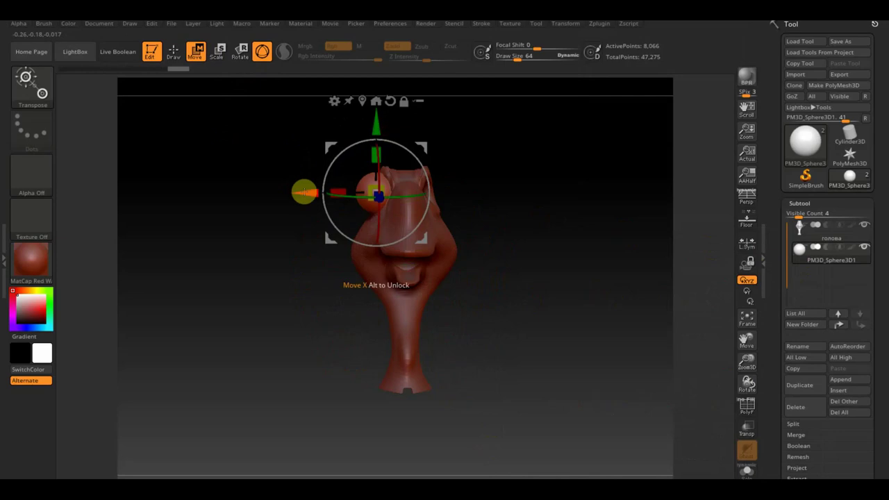
left_click_drag(304, 192, 316, 194)
mouse_move(529, 235)
left_mouse_down()
mouse_move(578, 242)
mouse_move(571, 242)
left_mouse_up()
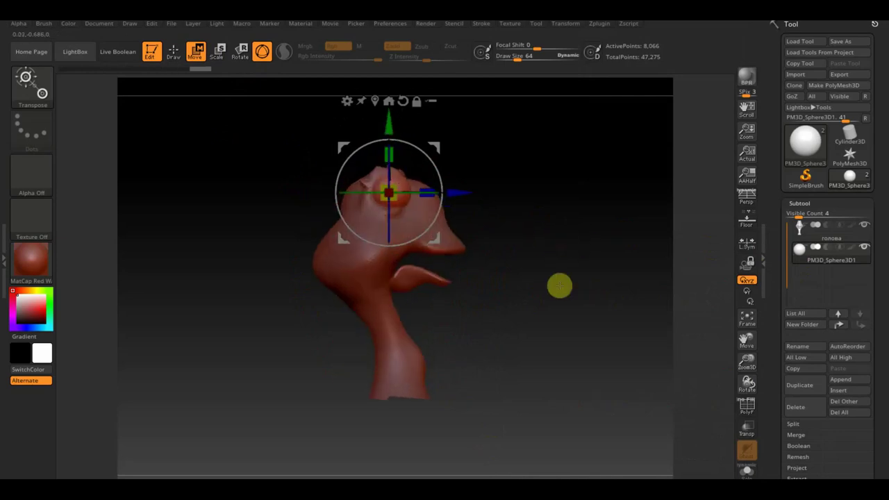
left_click_drag(560, 285, 561, 359, "alt")
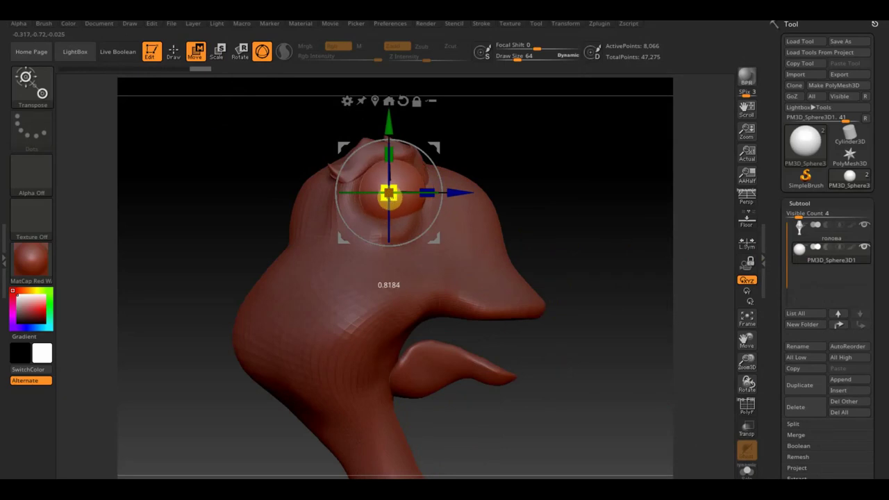
left_click_drag(562, 196, 519, 201)
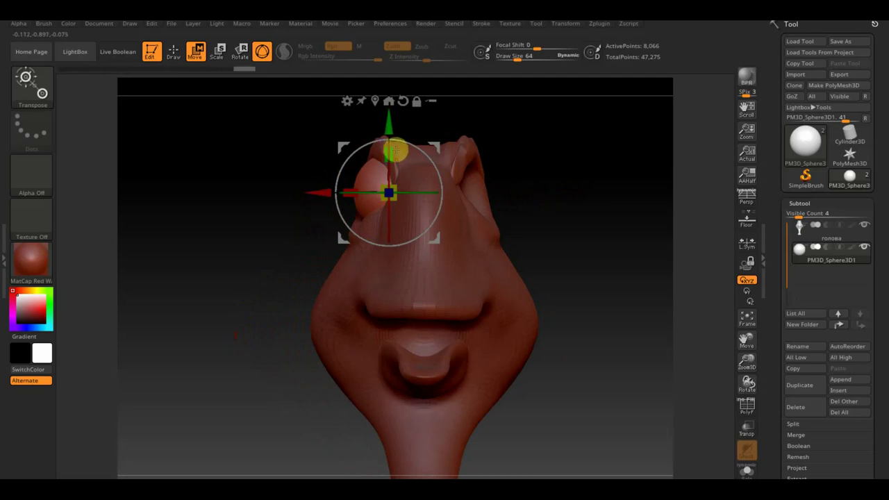
Return to Draw mode, snap to a front view and DynaMesh the eye sphere
left_click(176, 51)
left_click_drag(507, 162, 601, 181)
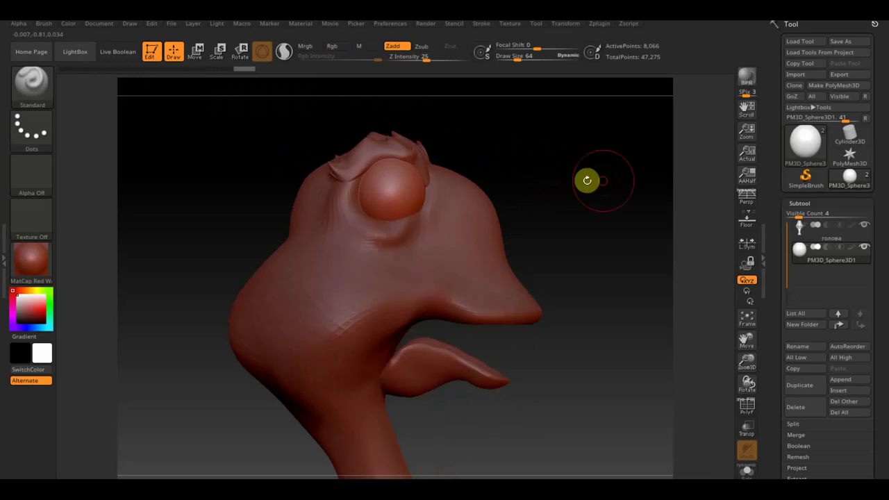
mouse_move(548, 201)
left_mouse_down("shift")
mouse_move(534, 200)
mouse_move(590, 210)
mouse_move(555, 217)
left_mouse_up("shift")
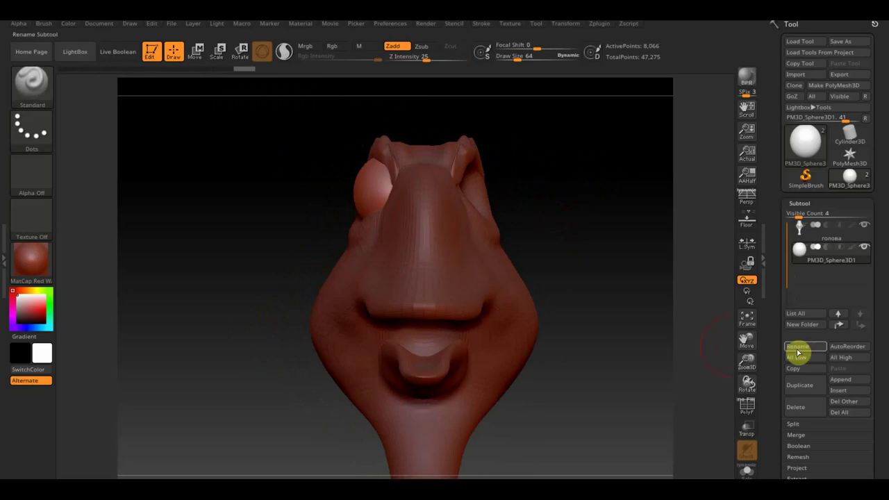
left_click_drag(883, 454, 873, 372)
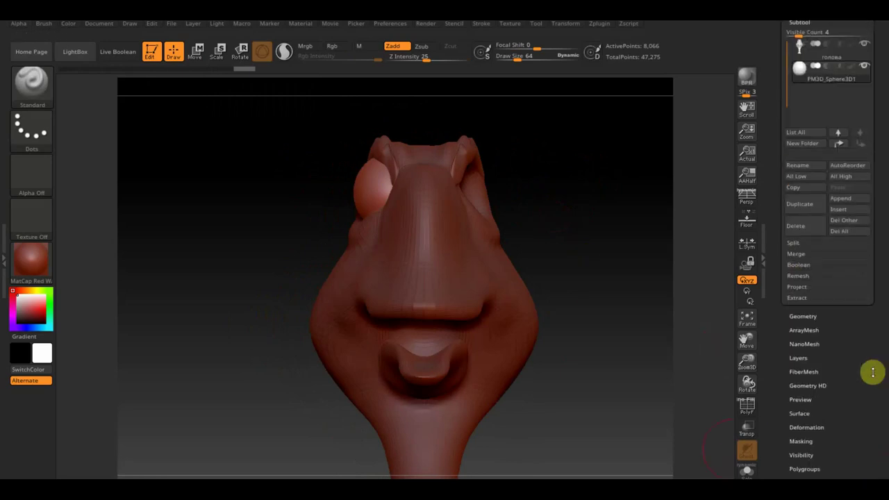
left_click(801, 315)
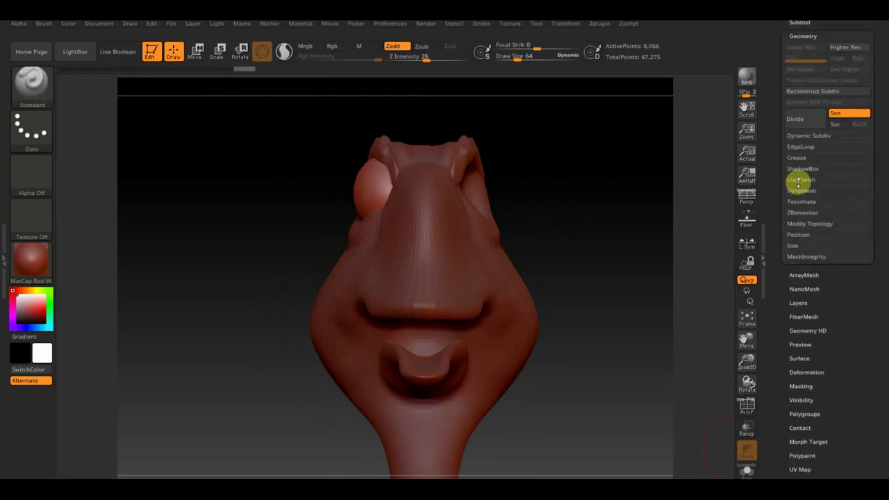
left_click(802, 190)
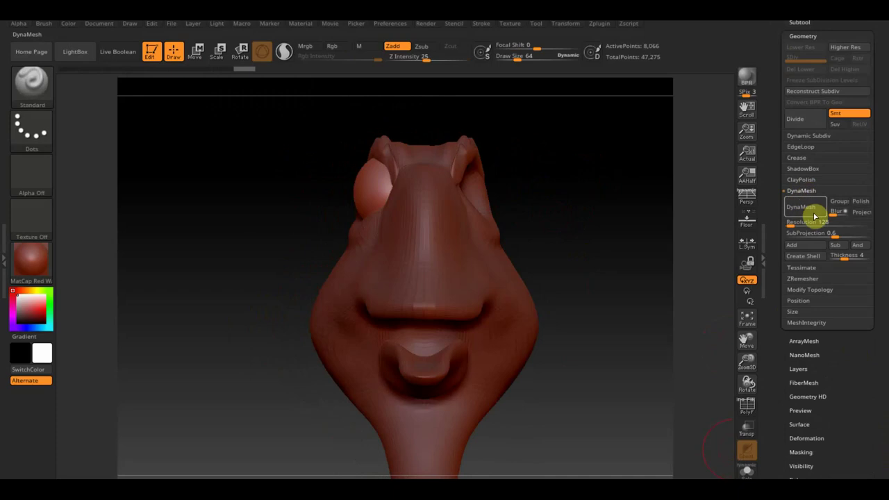
left_click(799, 207)
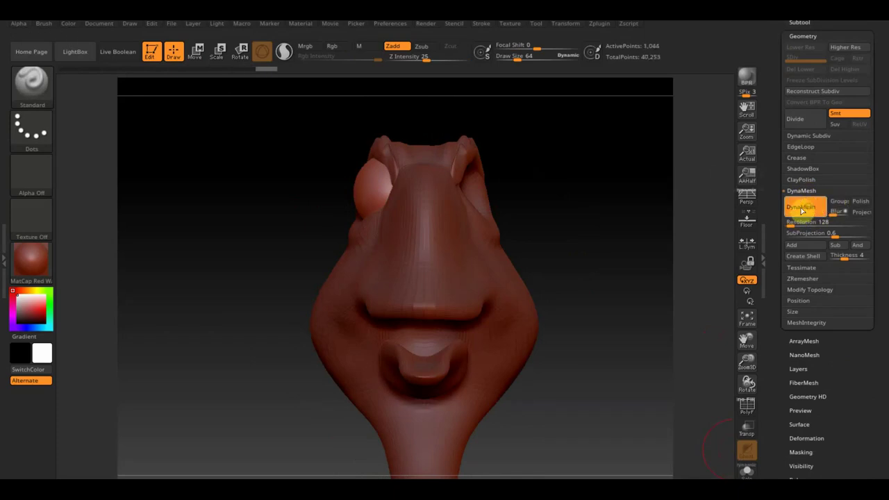
Subdivide the eye sphere, step back down, and duplicate it as PM3D_Sphere3D2
key("ctrl+d")
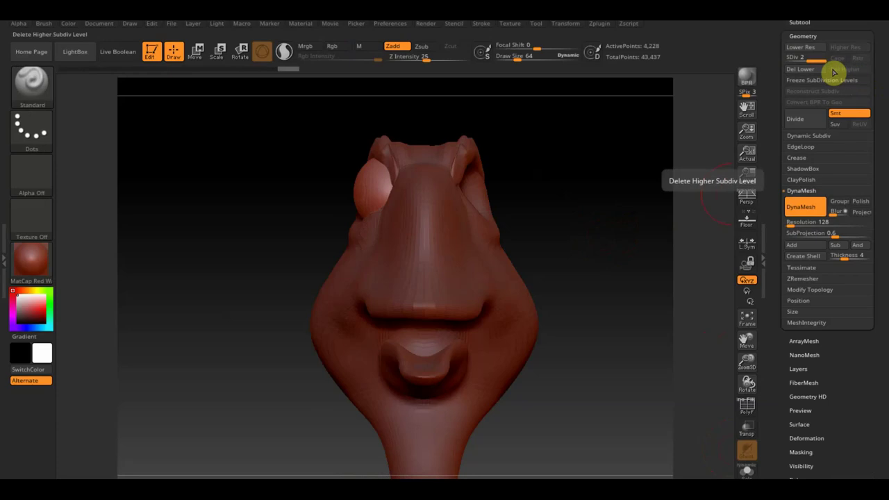
key("shift+d")
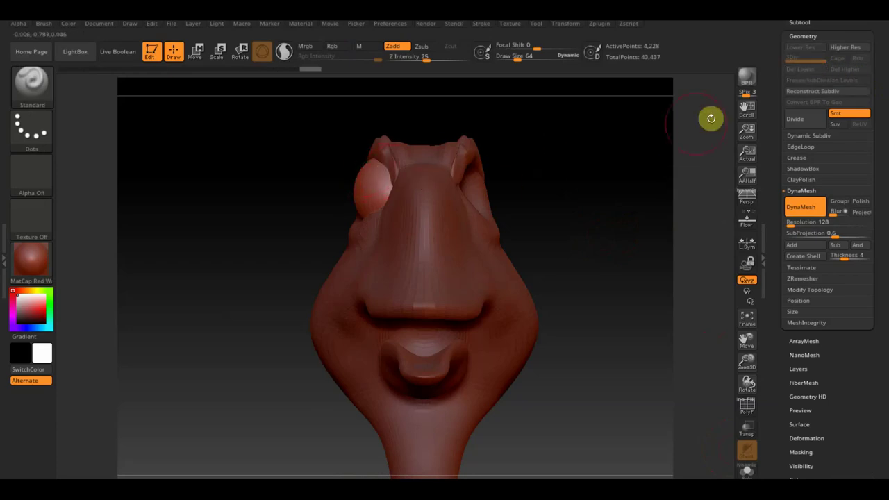
mouse_move(876, 42)
left_mouse_down()
mouse_move(876, 104)
mouse_move(815, 133)
left_mouse_up()
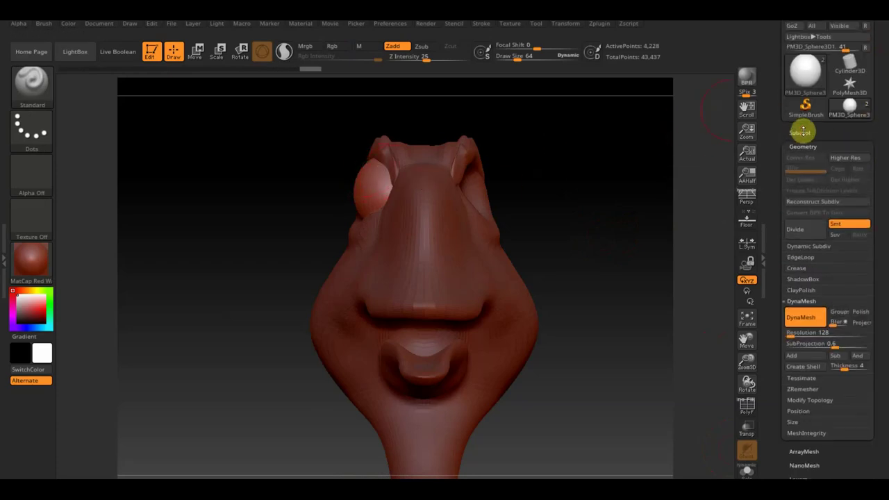
left_click(802, 131)
left_click(799, 318)
mouse_move(830, 202)
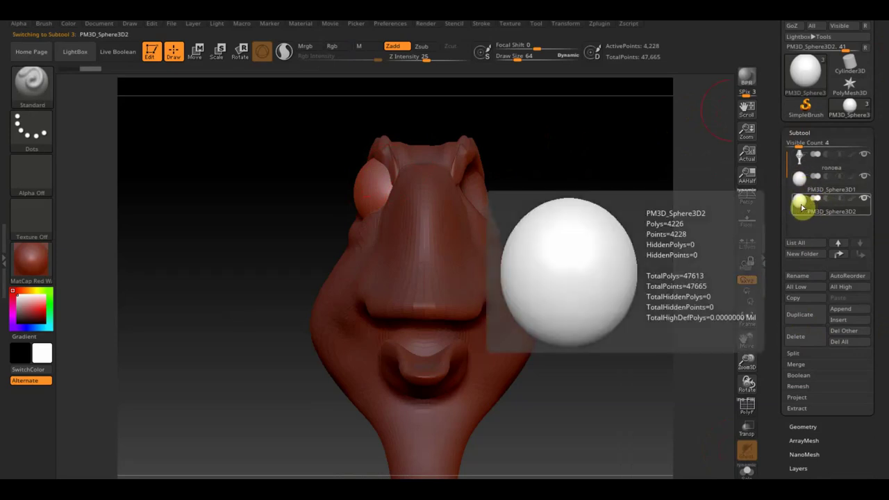
Hide the голова head subtool, leaving only the eye spheres visible
left_click(865, 159)
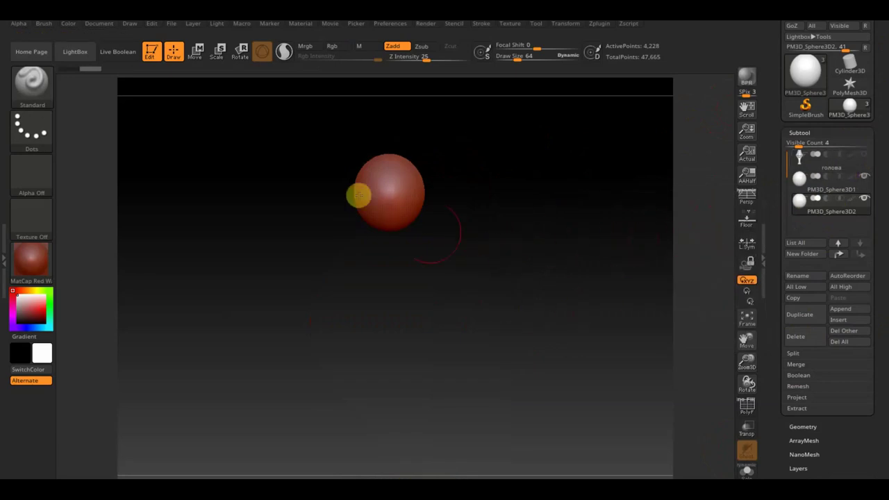
left_click(200, 60)
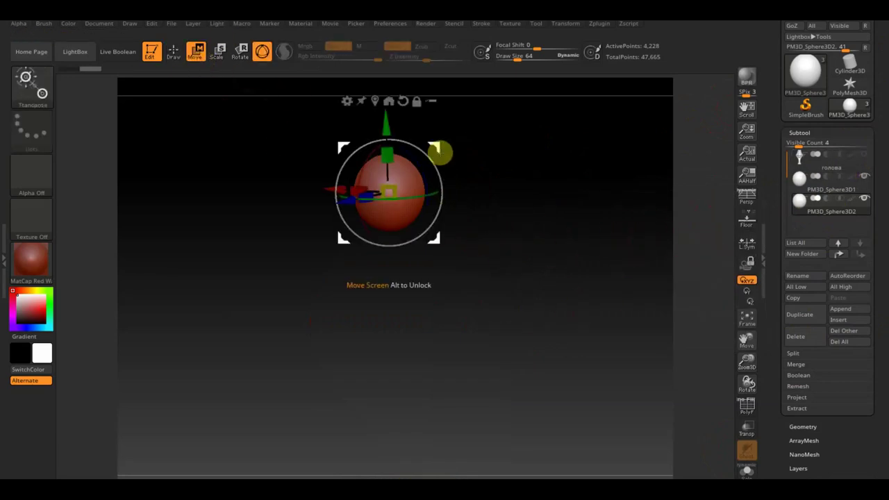
Nudge, rotate and vertically squash the second eye sphere
left_click_drag(440, 149, 449, 151)
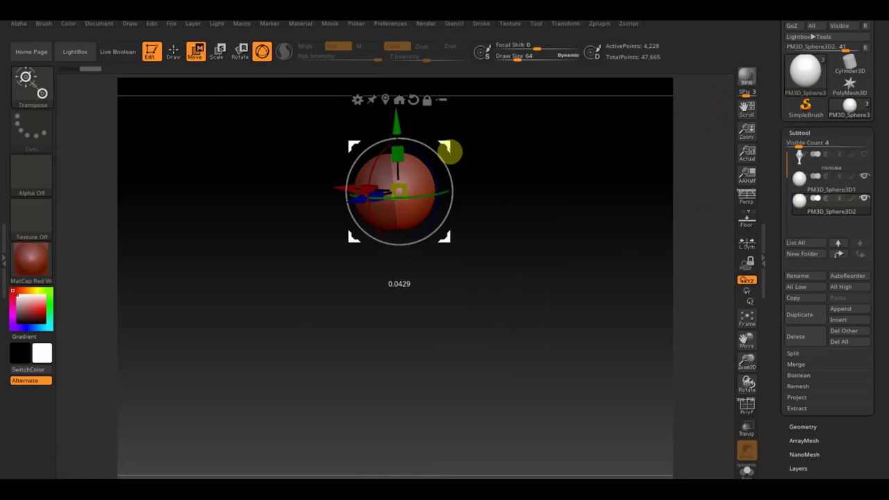
left_click_drag(520, 174, 476, 175)
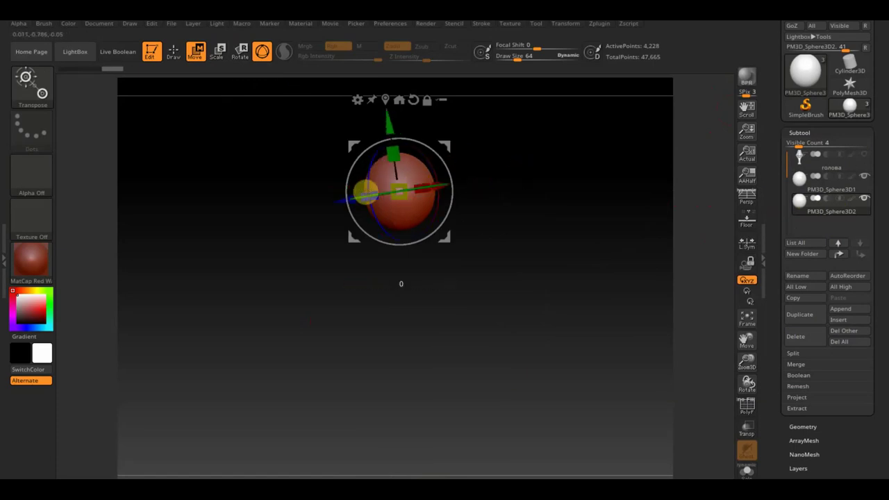
left_click_drag(368, 191, 420, 190)
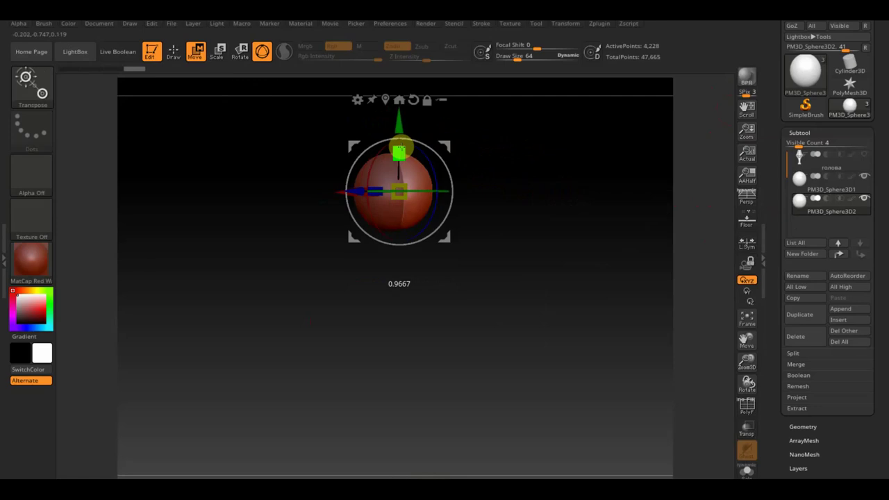
left_click_drag(399, 147, 400, 156)
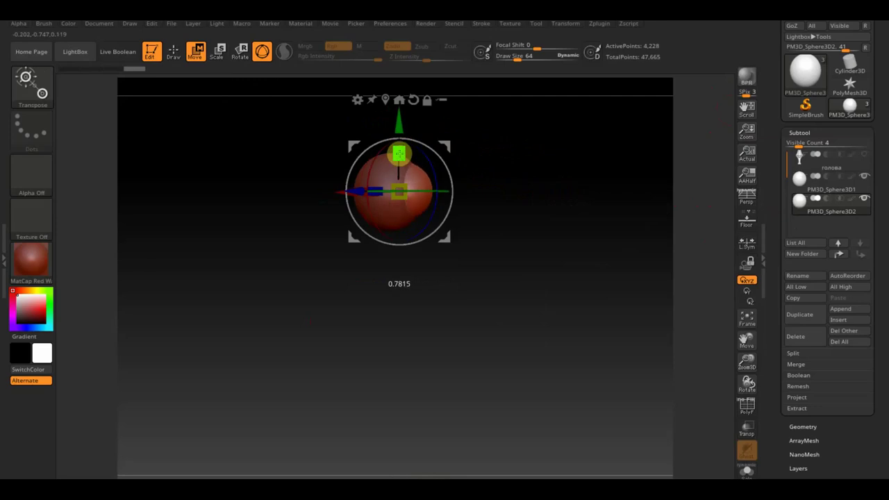
left_click_drag(399, 151, 400, 152)
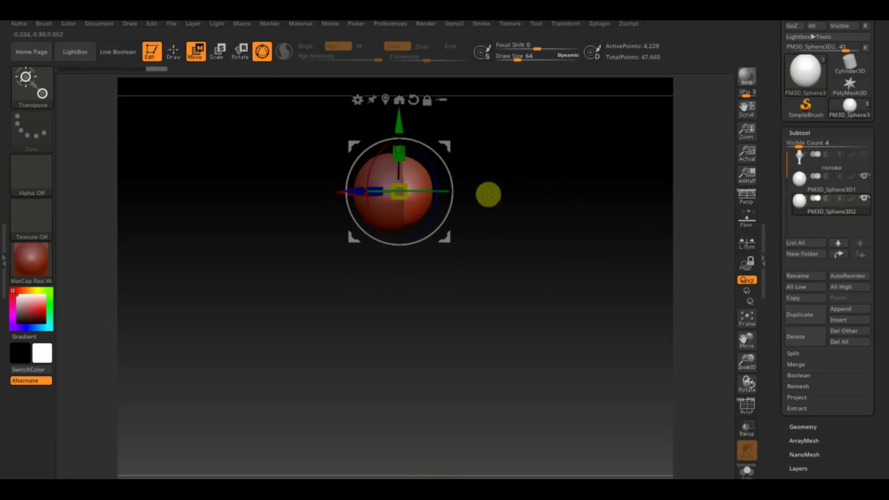
Turn on Transp, rotate the sphere about 24 degrees and offset it slightly along X
left_click(747, 426)
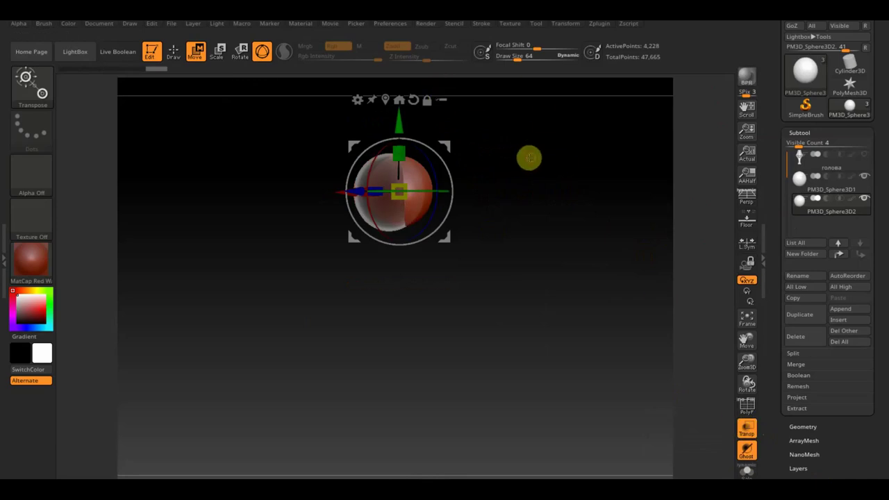
left_click_drag(520, 172, 534, 249)
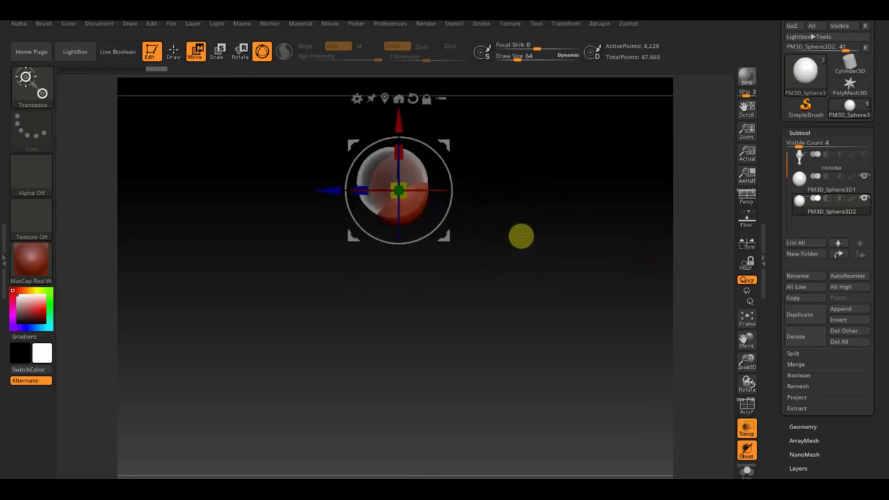
left_click_drag(520, 242, 537, 306)
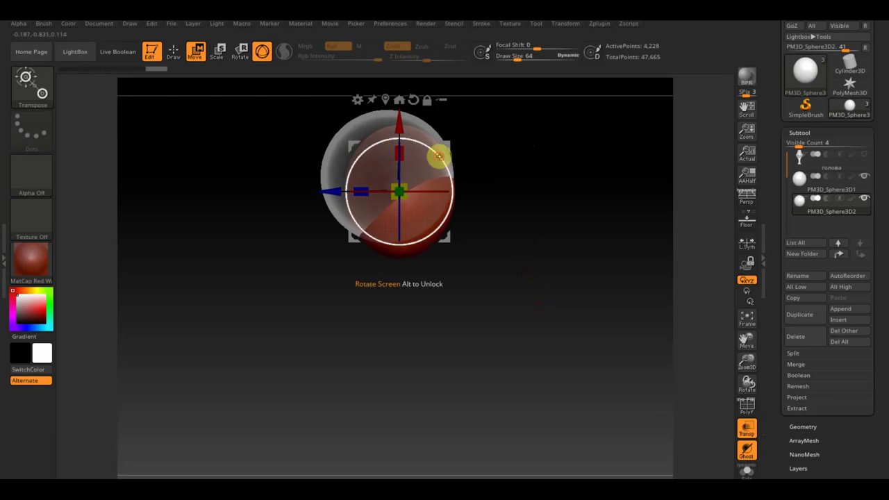
left_click_drag(437, 153, 422, 142)
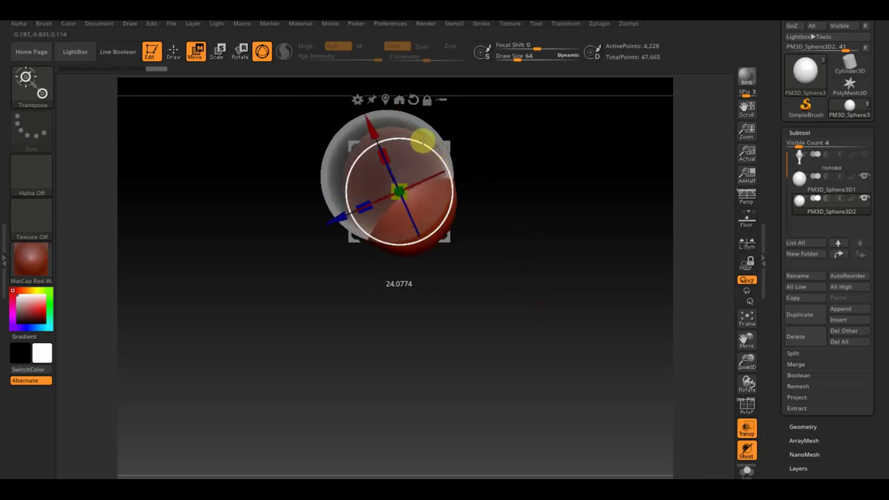
left_click(864, 155)
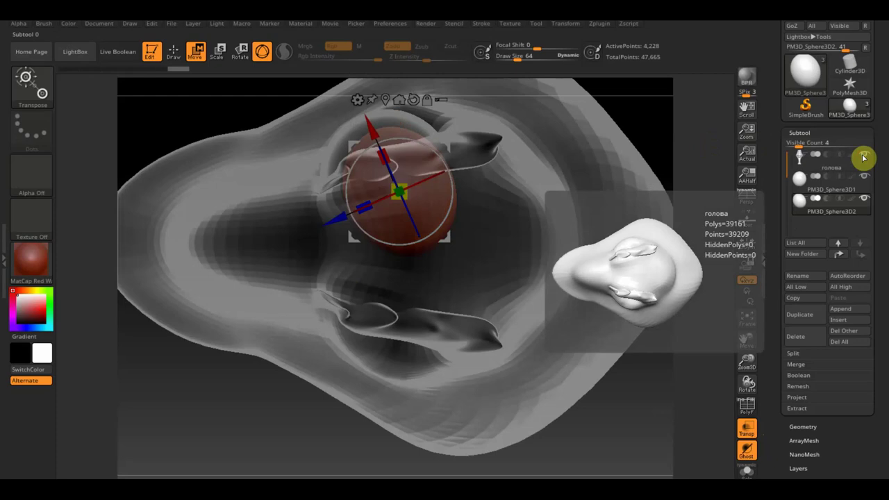
left_click(864, 157)
mouse_move(617, 349)
left_mouse_down()
mouse_move(585, 265)
mouse_move(587, 173)
mouse_move(604, 212)
mouse_move(551, 237)
left_mouse_up()
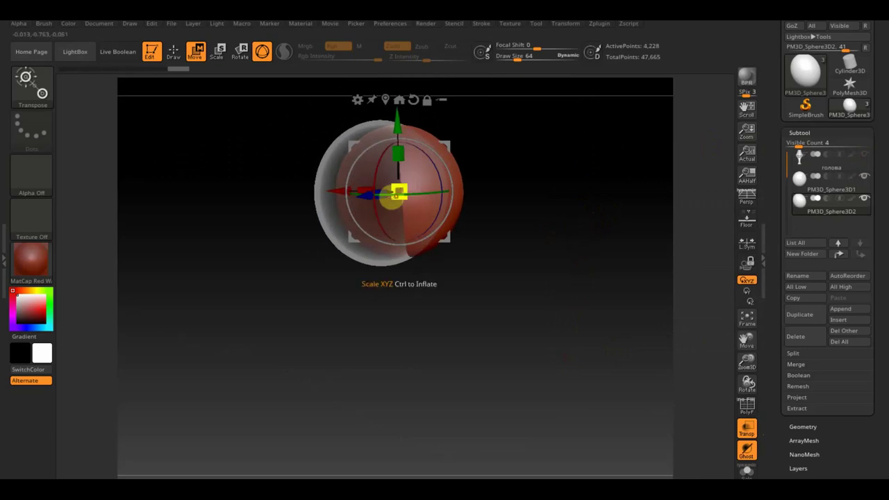
left_click_drag(336, 193, 329, 191)
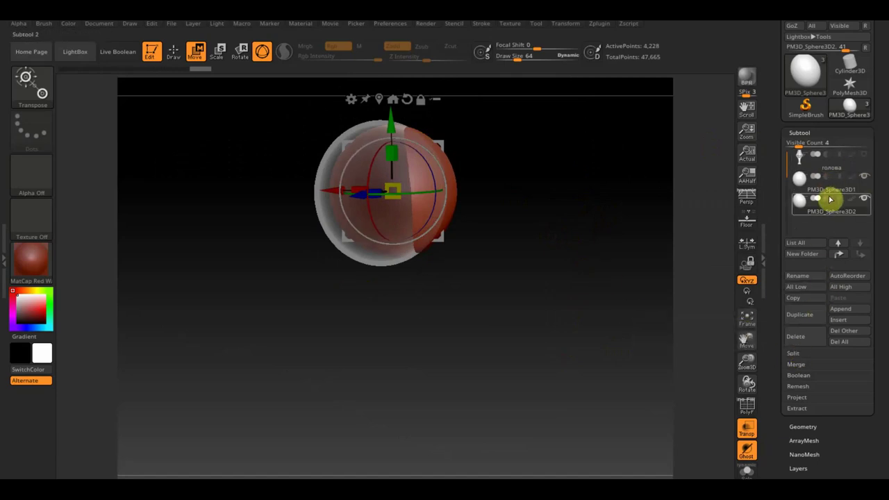
left_click(809, 181)
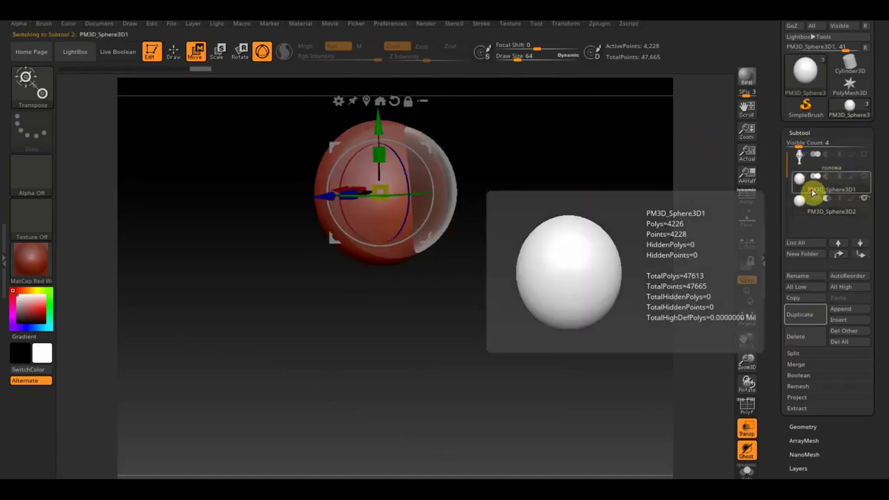
Merge the sphere below down into PM3D_Sphere3D1
left_click(798, 366)
left_click(799, 378)
left_click(696, 401)
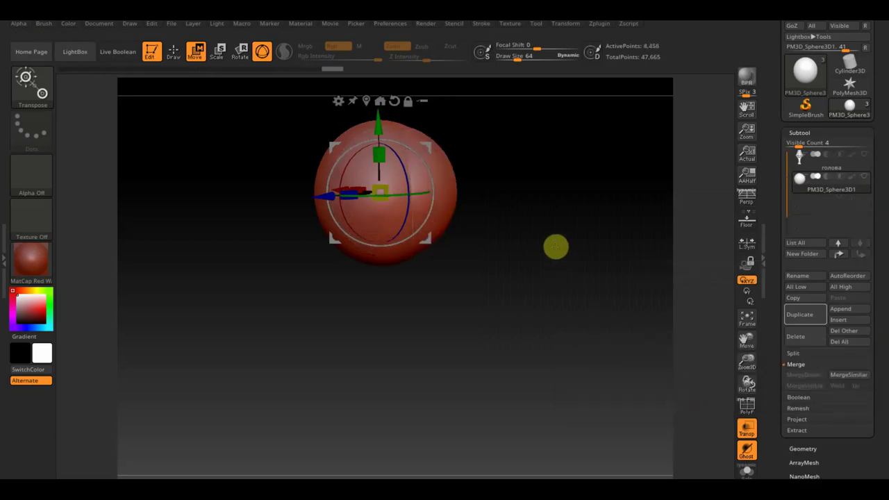
Hide part of the merged sphere to inspect its cut side, then unhide everything
left_click_drag(548, 236, 587, 301, "ctrl+shift")
mouse_move(554, 328)
left_mouse_down()
mouse_move(607, 349)
mouse_move(617, 323)
mouse_move(650, 313)
mouse_move(478, 305)
mouse_move(534, 312)
mouse_move(543, 303)
mouse_move(545, 315)
left_mouse_up()
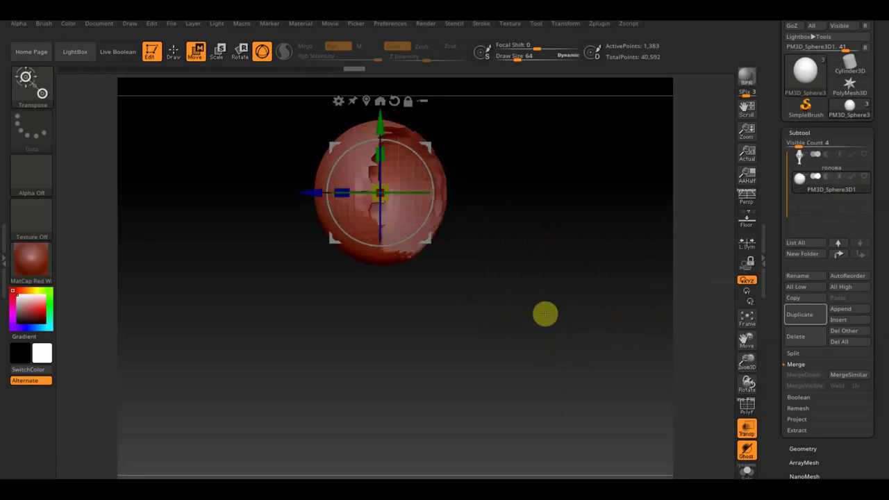
left_click(174, 50)
left_click_drag(491, 178, 450, 184)
mouse_move(499, 209)
left_mouse_down()
mouse_move(563, 218)
mouse_move(583, 209)
mouse_move(545, 208)
left_mouse_up()
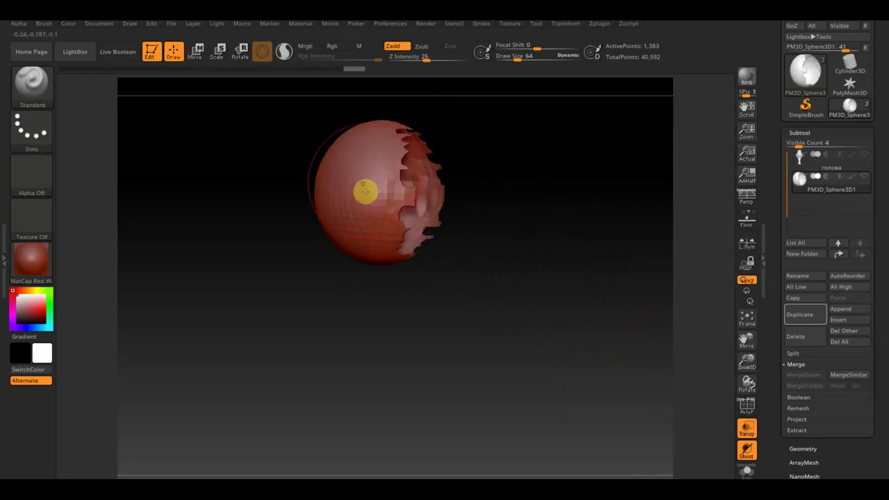
mouse_move(472, 174)
left_mouse_down()
mouse_move(528, 192)
mouse_move(550, 185)
mouse_move(557, 202)
left_mouse_up()
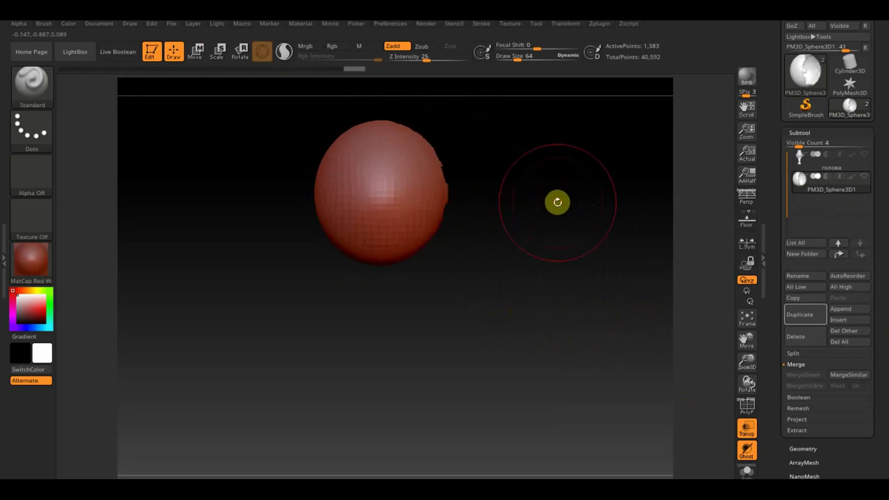
left_click(557, 202, "ctrl+shift")
scroll(881, 314, "down", 2)
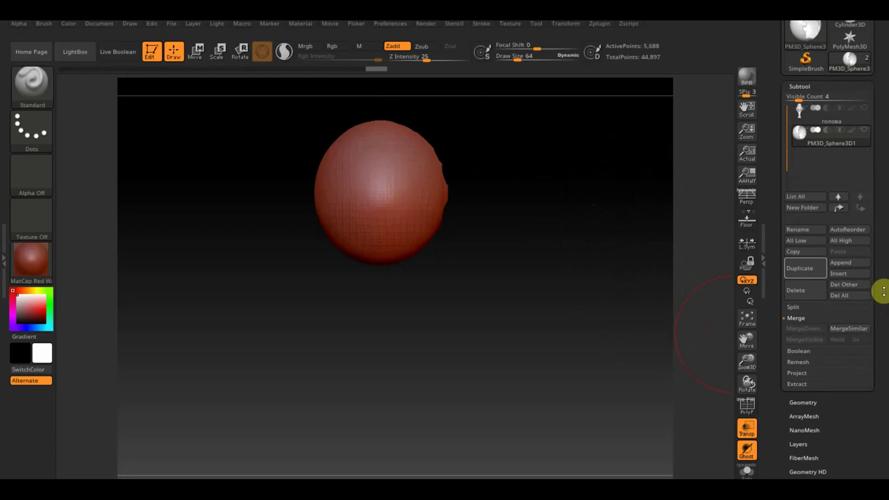
Append a Cube3D subtool (PM3D_Cube3D1), turn Transp off and fit it in view
scroll(879, 297, "down", 1)
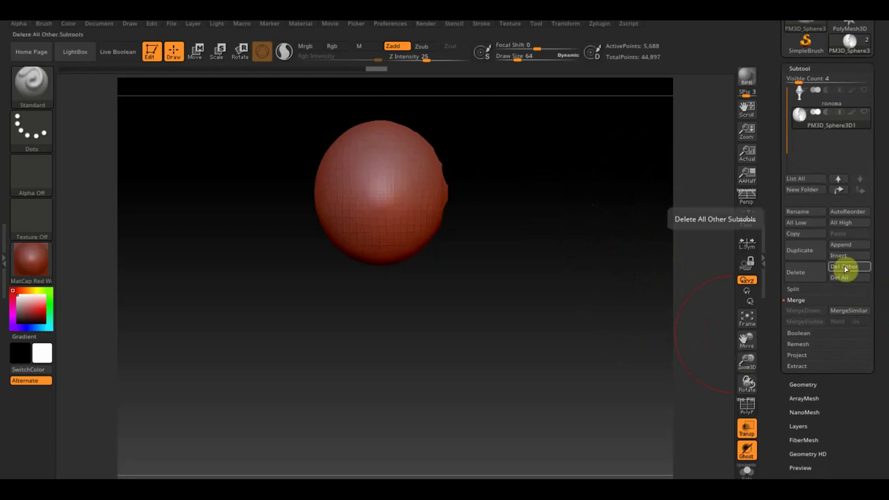
left_click(852, 245)
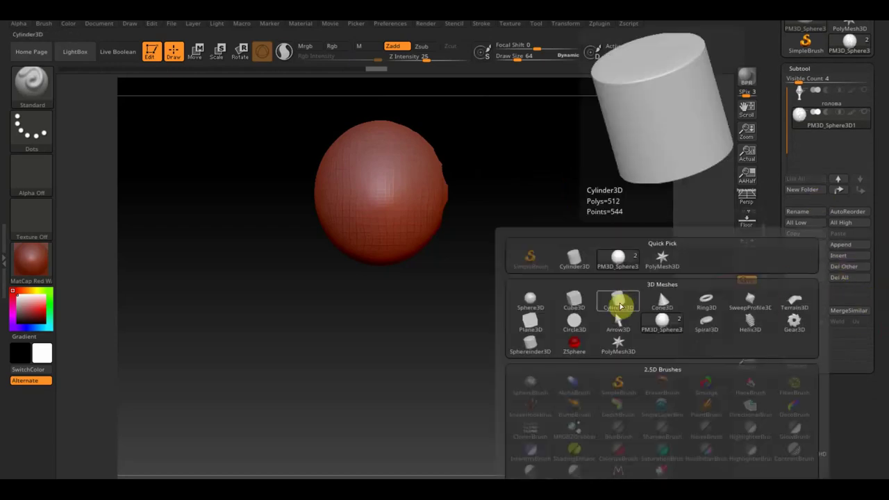
left_click(575, 304)
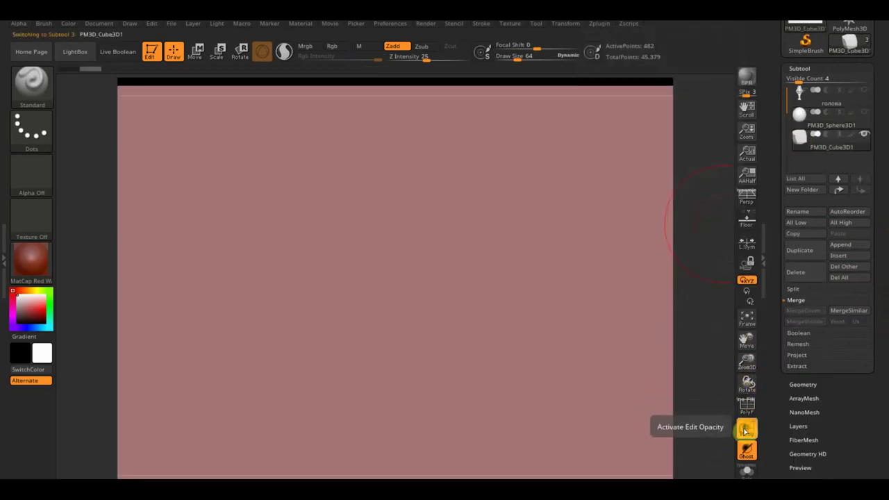
left_click(750, 431)
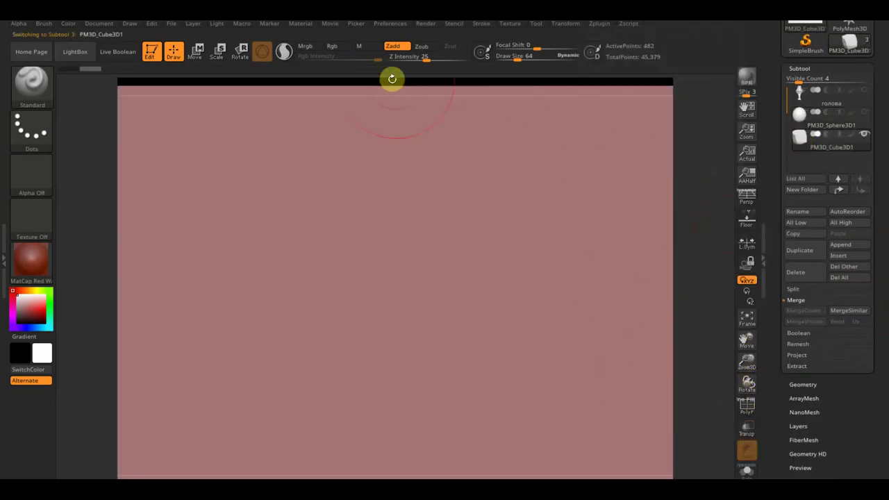
left_click(195, 49)
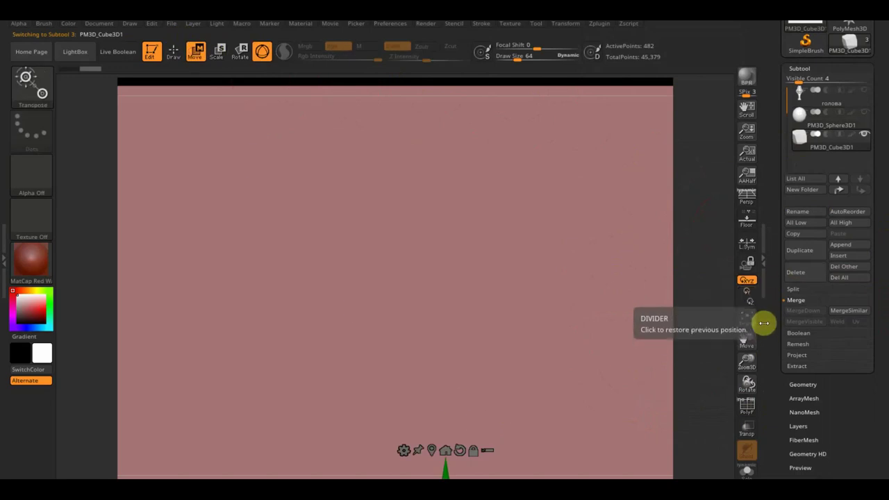
left_click(747, 317)
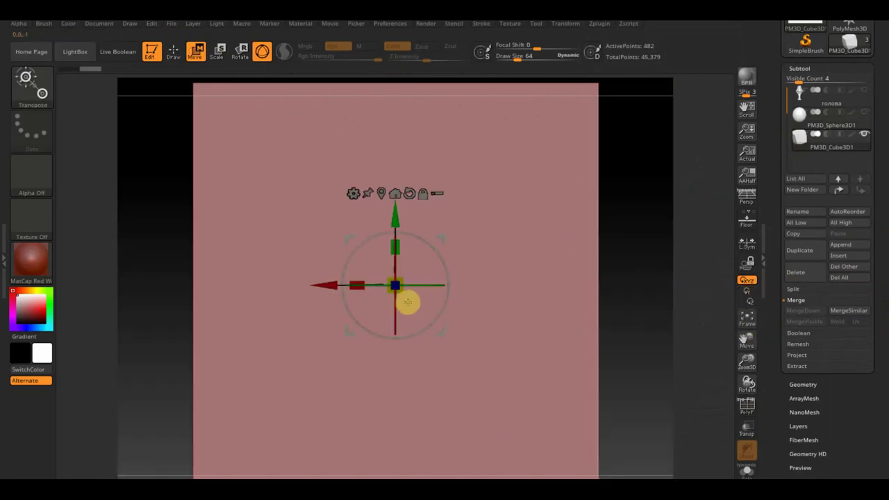
Shrink and flatten the cube, then slide it across the eye sphere
left_click_drag(404, 298, 279, 124)
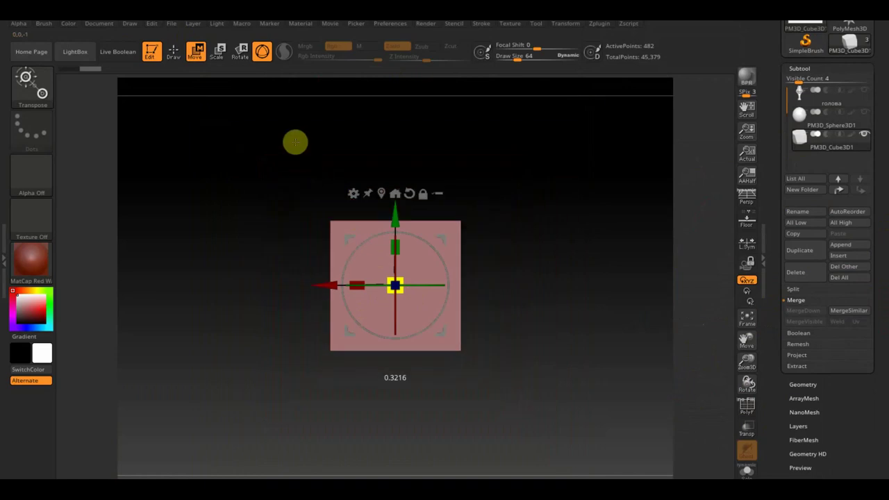
left_click(864, 112)
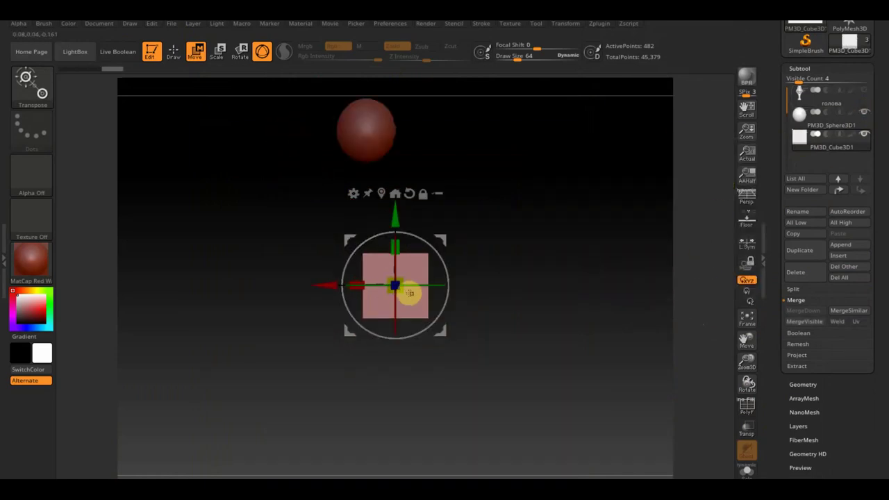
left_click_drag(403, 292, 389, 280)
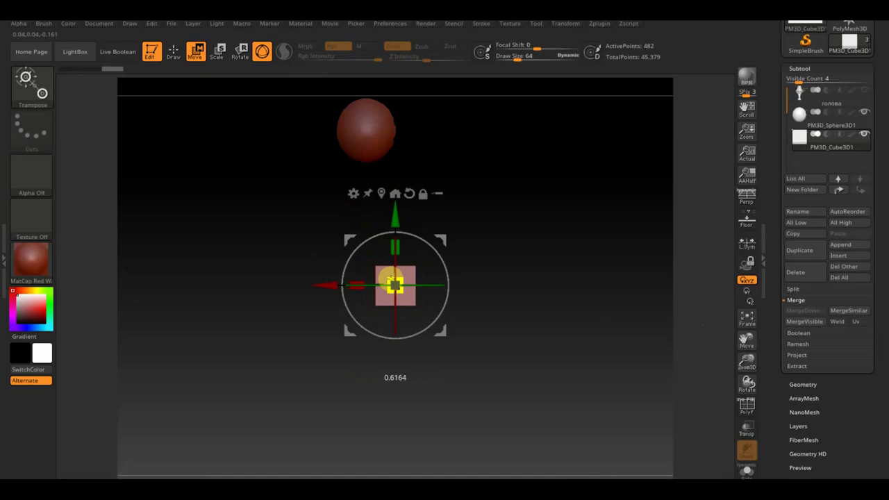
left_click_drag(398, 243, 398, 249)
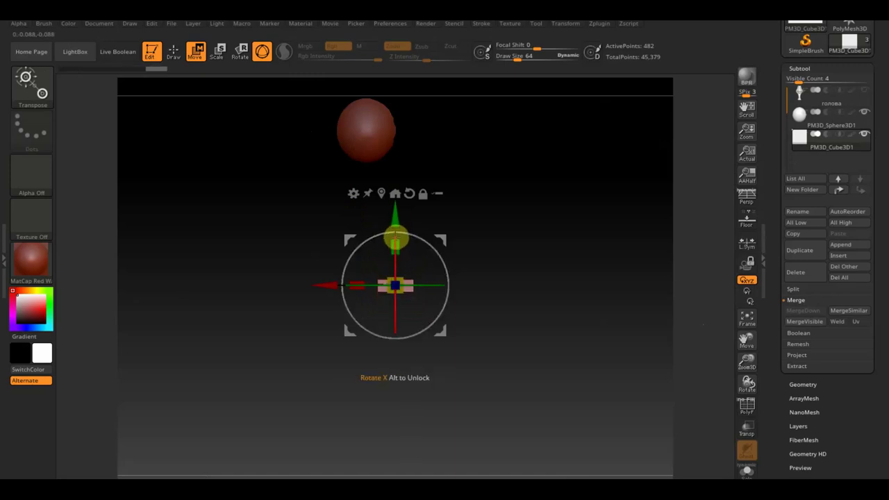
mouse_move(397, 220)
left_mouse_down()
mouse_move(393, 169)
mouse_move(413, 63)
left_mouse_up()
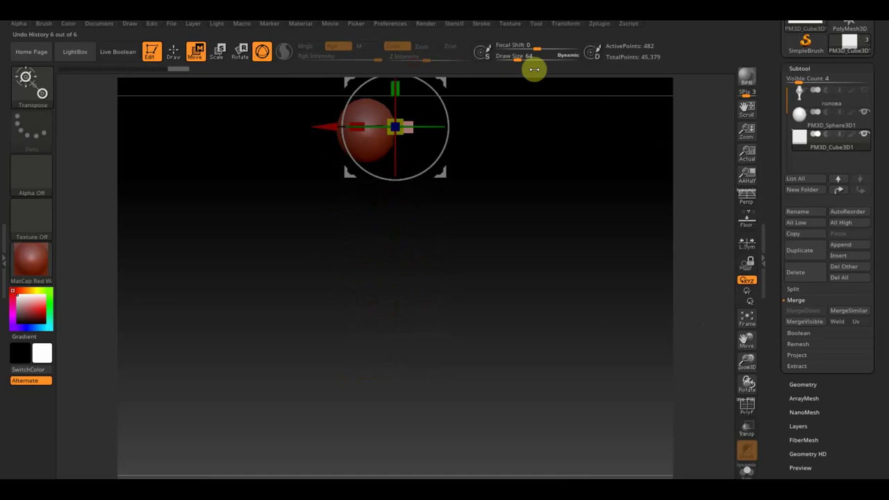
mouse_move(542, 191)
left_mouse_down("alt")
mouse_move(542, 309)
mouse_move(579, 416)
mouse_move(479, 324)
left_mouse_up("alt")
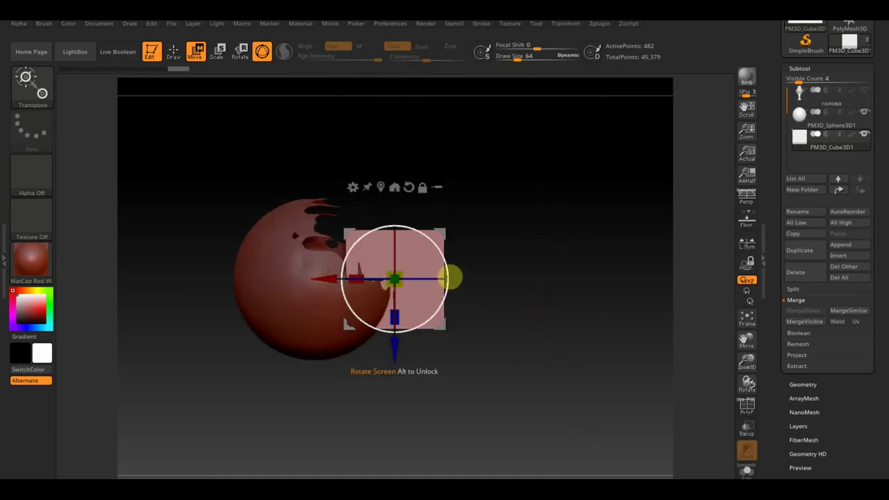
mouse_move(443, 229)
left_mouse_down()
mouse_move(327, 247)
mouse_move(322, 261)
left_mouse_up()
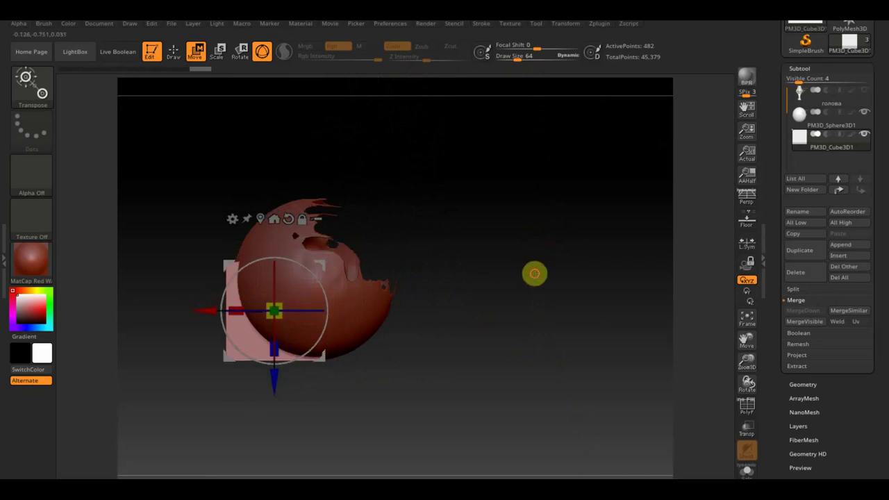
Show the head again and thin the cube into a slightly tilted plate on the eyeball
mouse_move(488, 304)
left_mouse_down()
mouse_move(510, 319)
mouse_move(552, 246)
mouse_move(537, 280)
mouse_move(520, 197)
mouse_move(494, 310)
mouse_move(509, 300)
mouse_move(494, 330)
left_mouse_up()
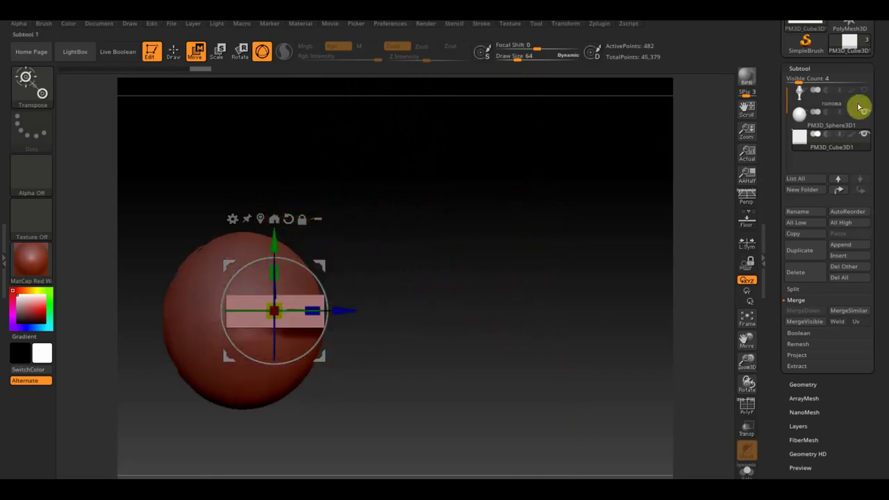
left_click(865, 92)
mouse_move(521, 274)
left_mouse_down()
mouse_move(482, 276)
mouse_move(494, 313)
left_mouse_up()
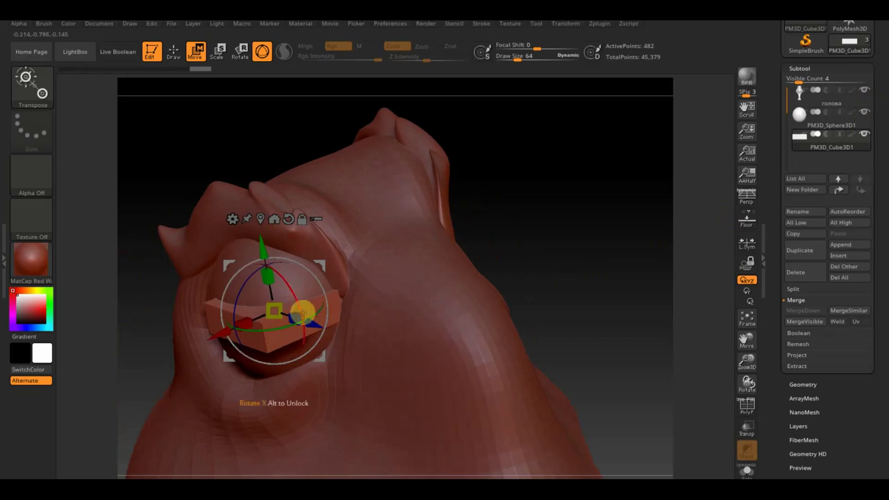
left_click_drag(267, 276, 271, 291)
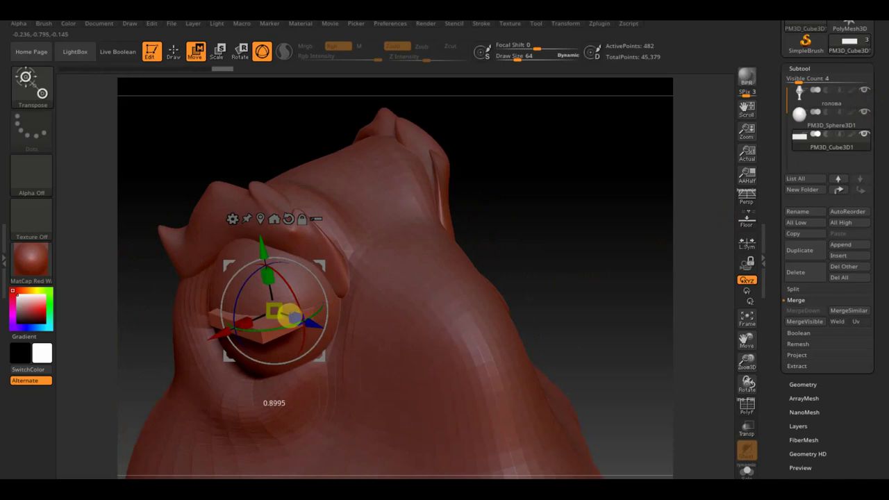
left_click_drag(289, 316, 304, 312)
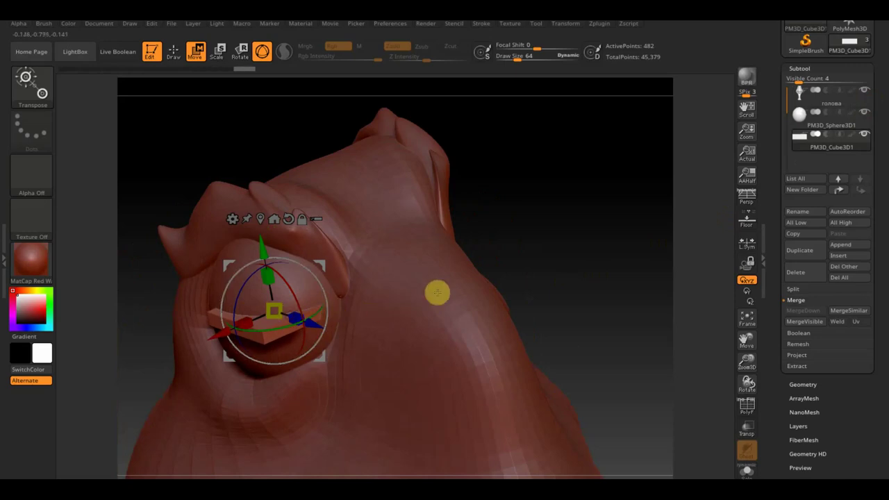
mouse_move(529, 238)
left_mouse_down()
mouse_move(551, 204)
mouse_move(532, 241)
left_mouse_up()
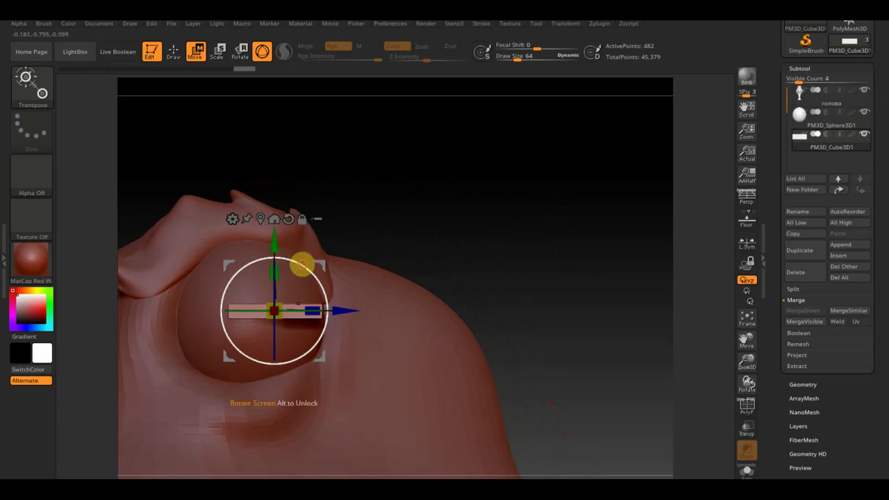
left_click_drag(301, 261, 298, 257)
mouse_move(523, 268)
left_mouse_down()
mouse_move(581, 264)
mouse_move(575, 276)
left_mouse_up()
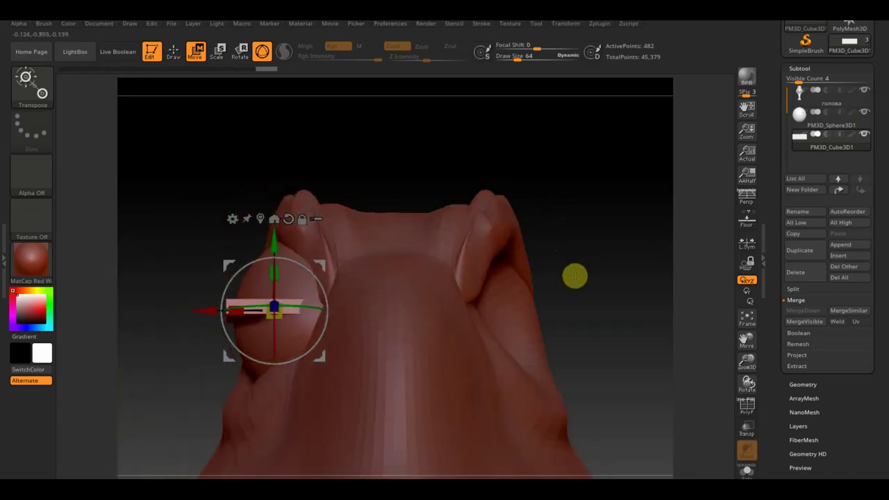
mouse_move(579, 275)
left_mouse_down()
mouse_move(597, 298)
mouse_move(602, 347)
mouse_move(634, 333)
mouse_move(626, 296)
mouse_move(641, 281)
mouse_move(605, 294)
mouse_move(528, 284)
left_mouse_up()
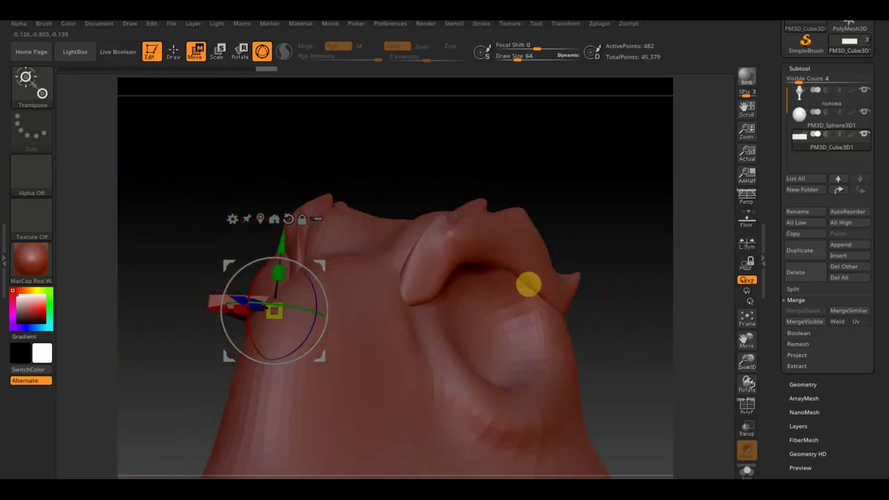
mouse_move(599, 282)
left_mouse_down()
mouse_move(634, 330)
mouse_move(603, 307)
mouse_move(611, 291)
left_mouse_up()
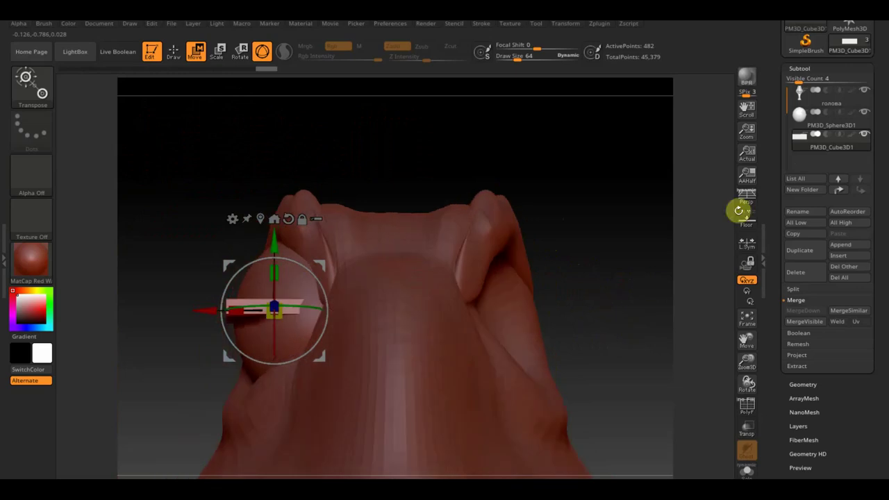
DynaMesh the plate at resolution 312, raising it to 1,937 points
left_click(809, 382)
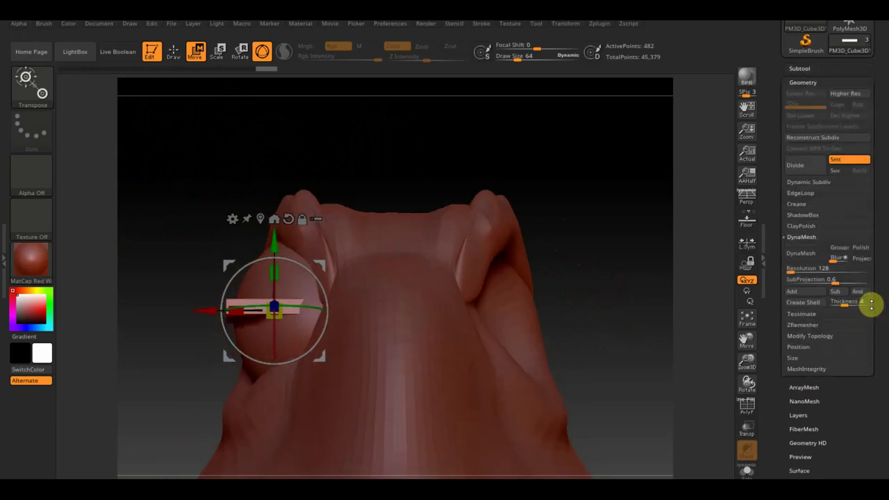
left_click(801, 257)
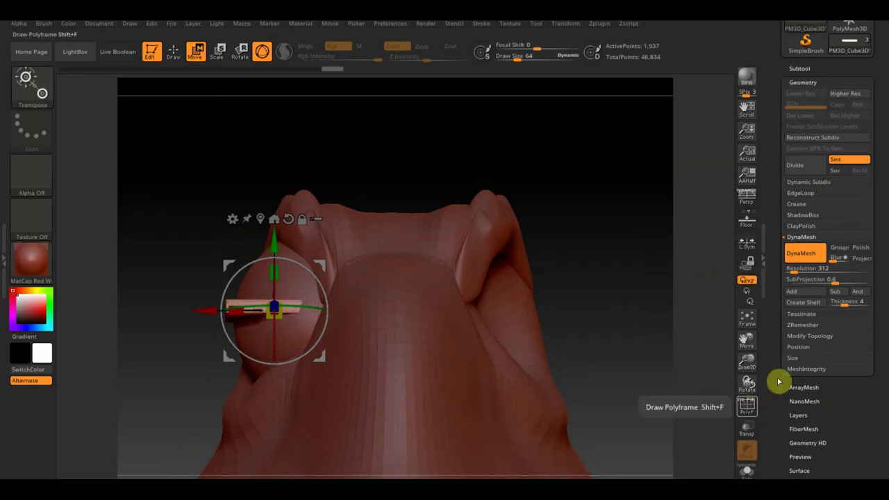
left_click(799, 68)
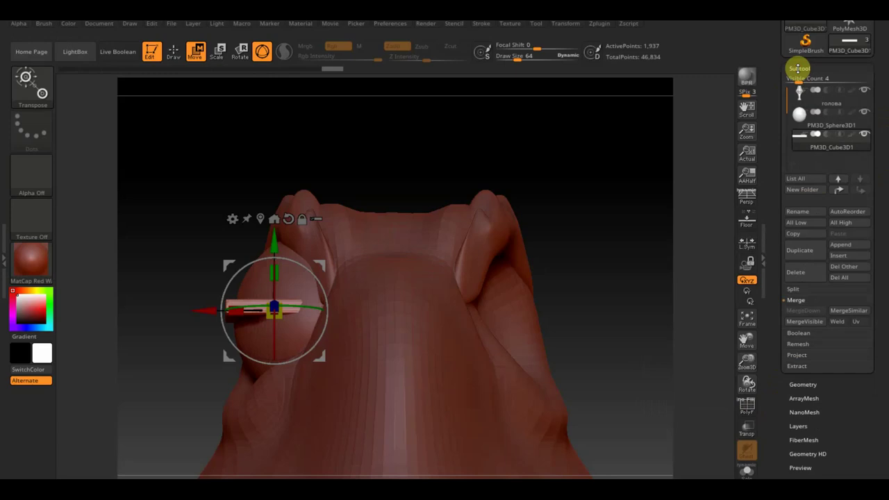
Merge the plate down into the PM3D_Sphere3D1 eyeball
left_click(801, 131)
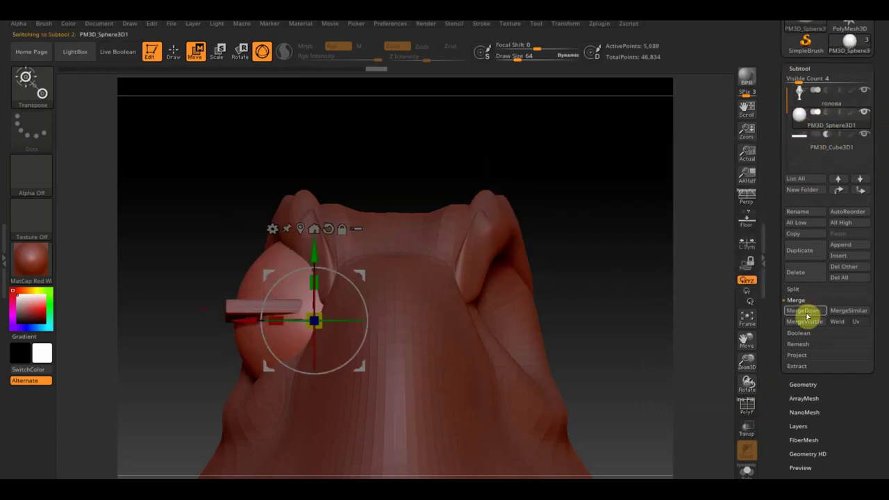
left_click(806, 316)
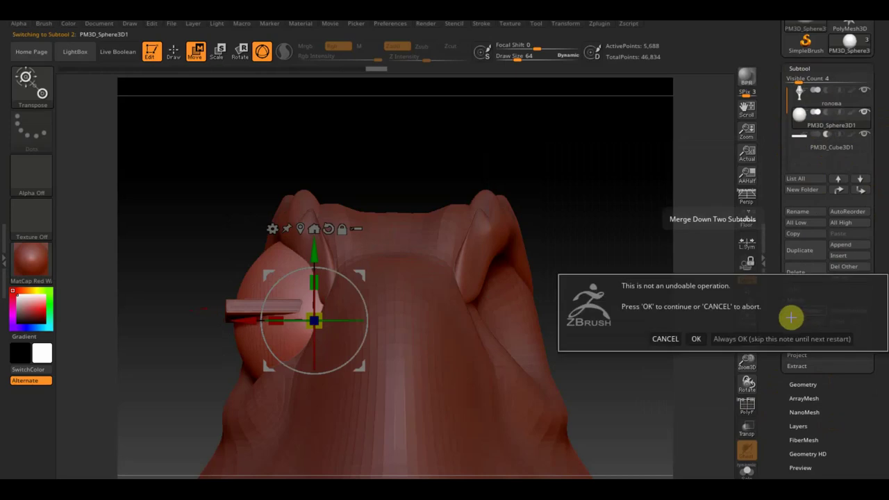
left_click(699, 338)
Hide and remove the plate geometry, leaving a horizontal slit cut through the eyeball
mouse_move(556, 175)
left_mouse_down("ctrl+shift")
mouse_move(611, 266)
mouse_move(651, 274)
left_mouse_up("ctrl+shift")
mouse_move(595, 255)
left_mouse_down("alt")
mouse_move(584, 315)
mouse_move(579, 259)
left_mouse_up("alt")
key("ctrl")
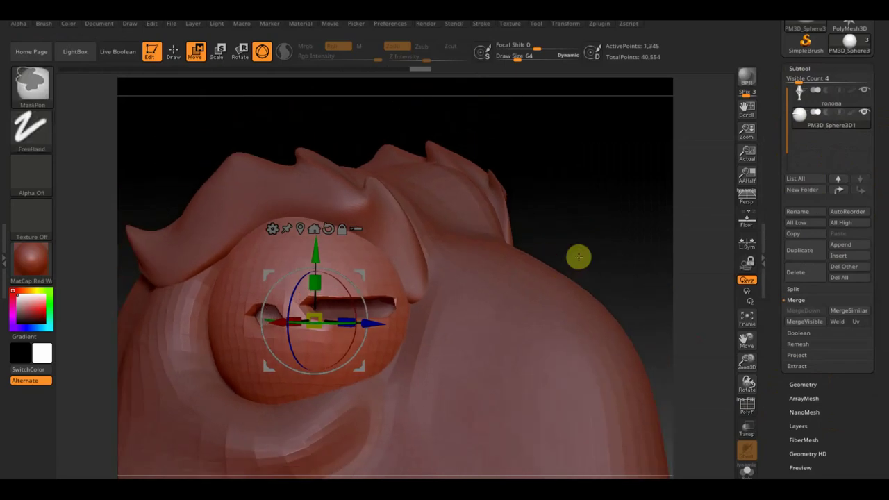
left_click(579, 258, "ctrl")
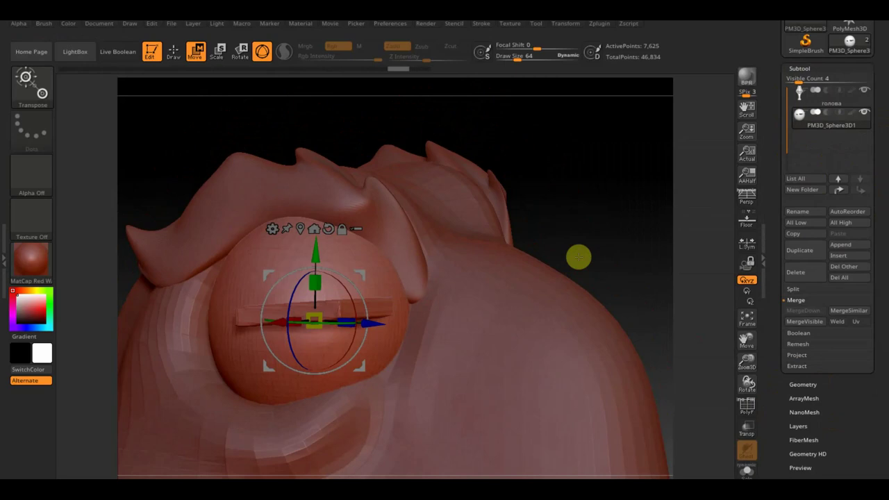
mouse_move(625, 246)
left_mouse_down()
mouse_move(641, 294)
mouse_move(615, 311)
mouse_move(630, 183)
mouse_move(662, 85)
left_mouse_up()
key("ctrl+z")
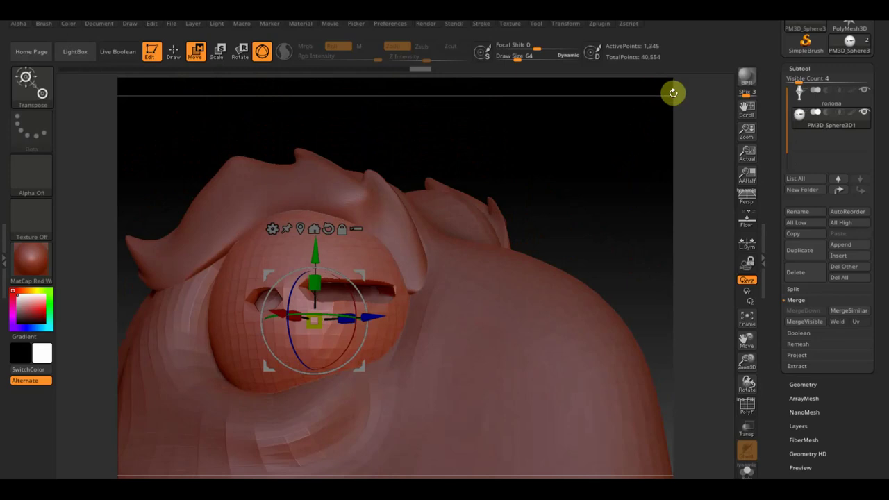
left_click_drag(637, 143, 641, 143)
left_click(182, 60)
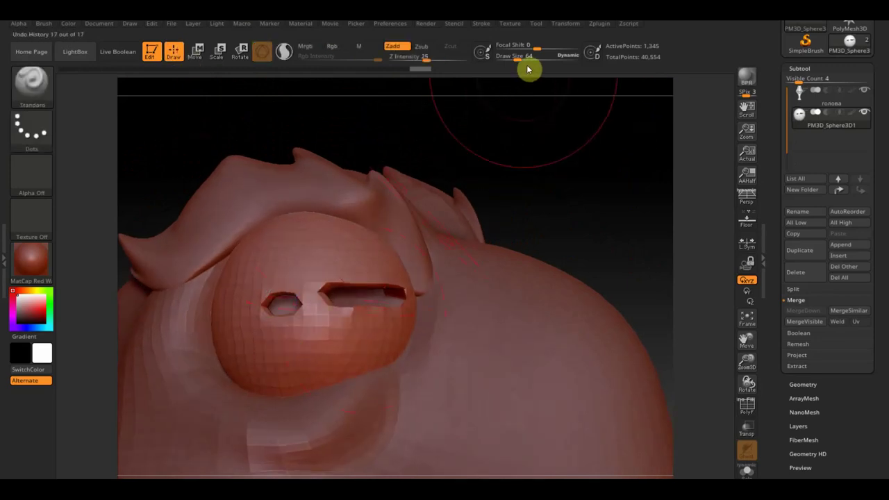
Make the brush much smaller and pick the Move Topological brush
left_click_drag(515, 58, 510, 59)
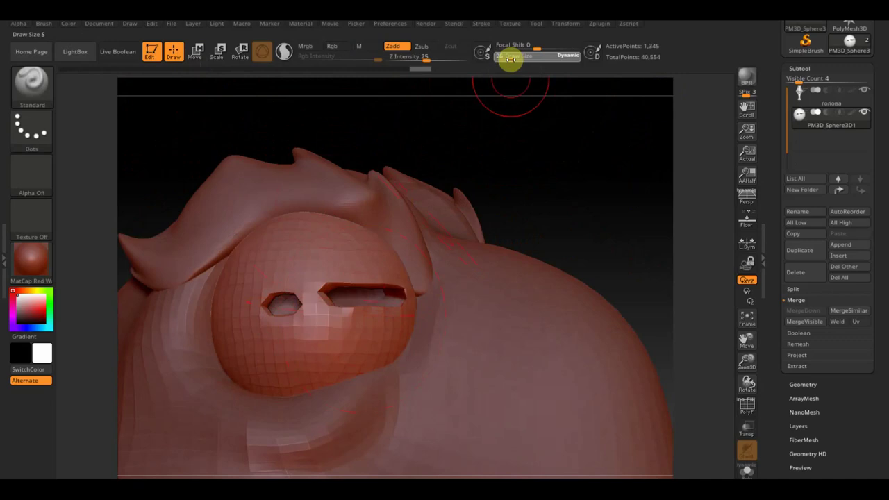
left_click(42, 93)
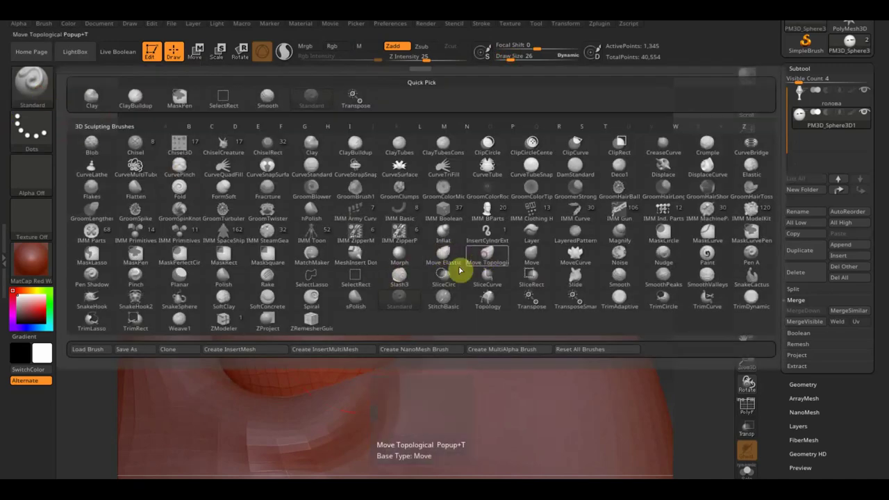
left_click(487, 254)
Drag the slit edges into a wide eyelid opening with a raised upper lid
mouse_move(315, 301)
left_mouse_down()
mouse_move(284, 293)
mouse_move(275, 321)
mouse_move(277, 301)
left_mouse_up()
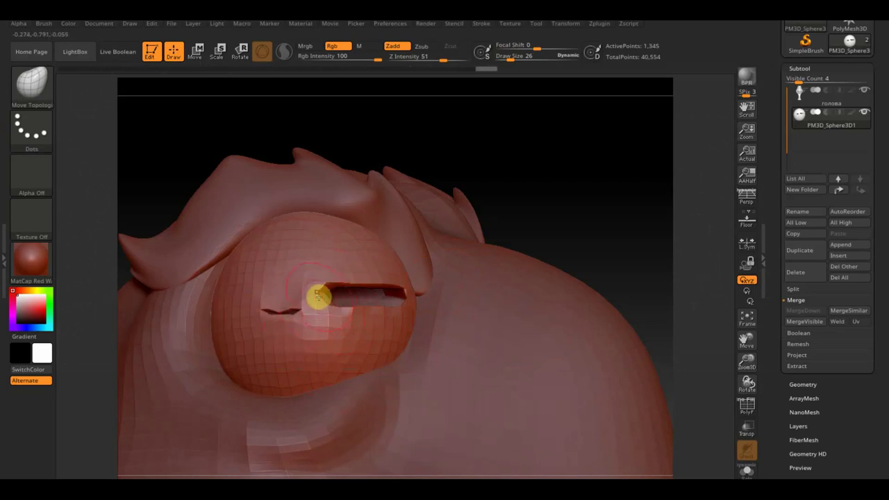
left_click_drag(278, 313, 296, 316)
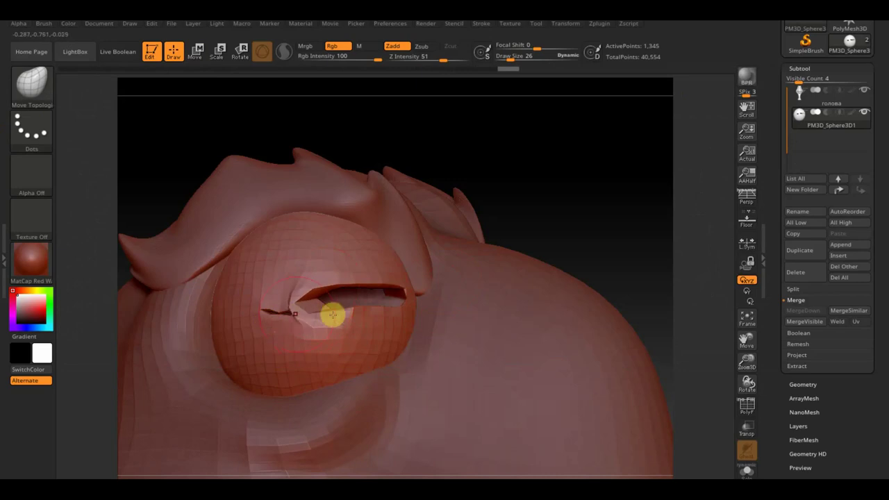
left_click_drag(560, 224, 432, 289)
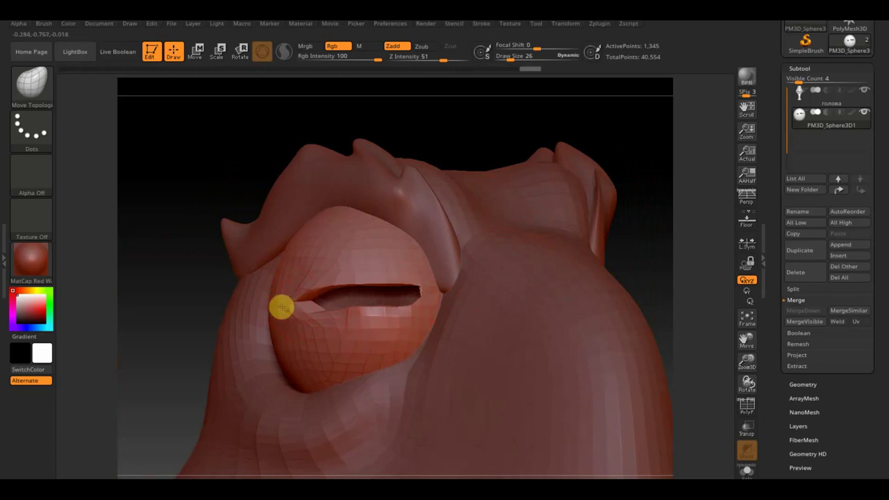
left_click_drag(283, 307, 370, 284)
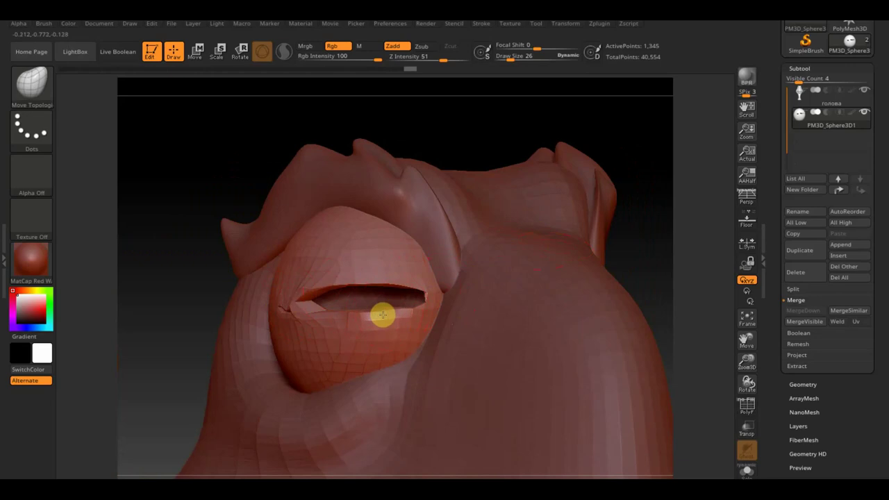
key("ctrl")
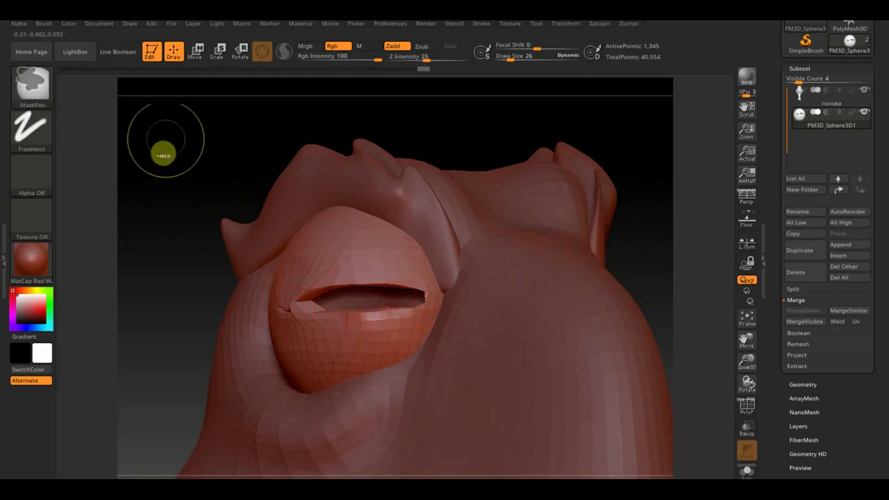
key("ctrl+z")
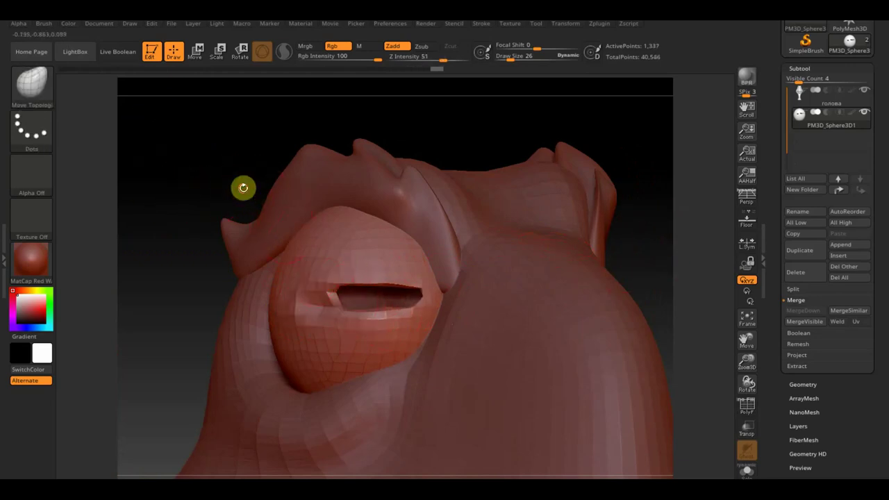
left_click_drag(251, 196, 259, 190)
key("ctrl+shift+z")
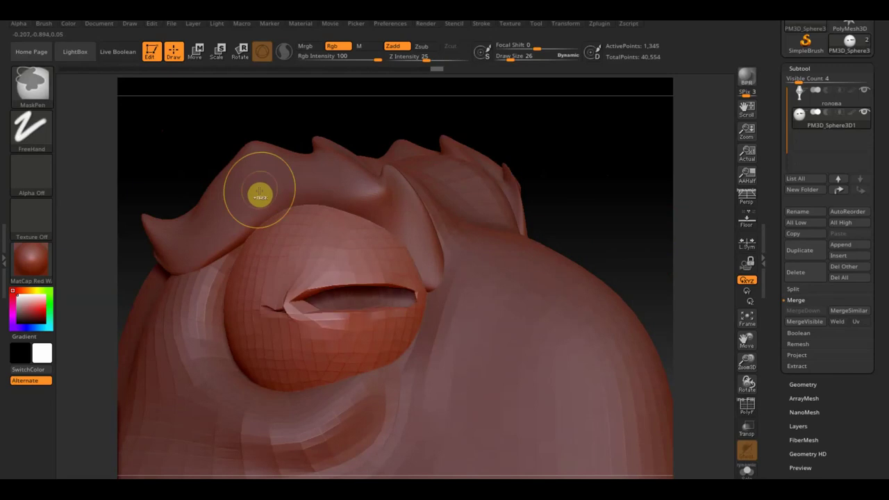
Remesh the eyelid at DynaMesh resolution 408 and smooth the upper lid and eye corner
left_click(804, 383)
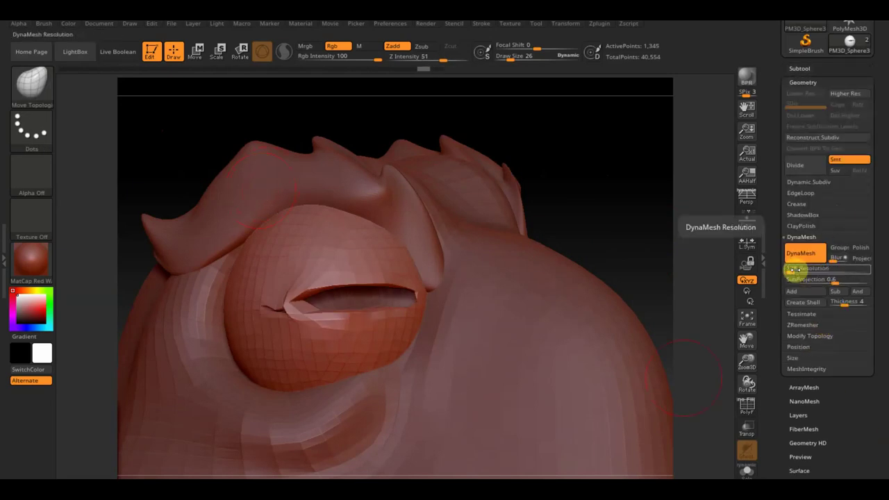
left_click_drag(788, 273, 796, 275)
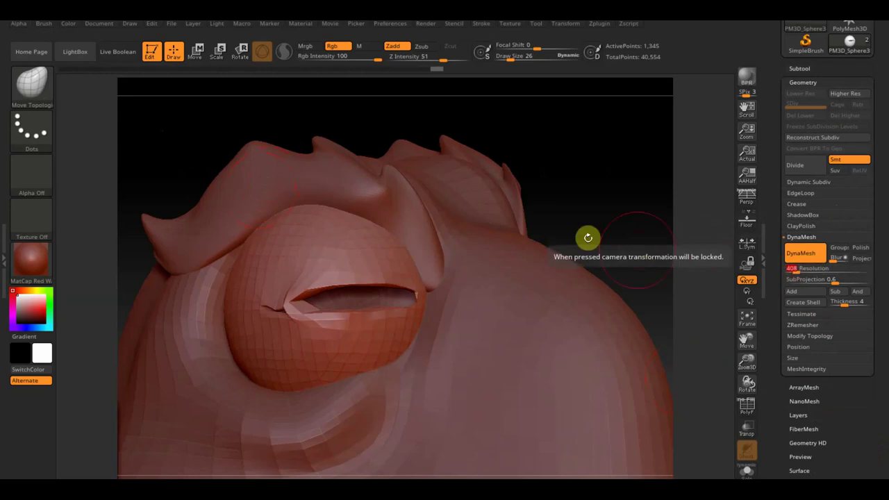
left_click_drag(608, 171, 593, 167, "ctrl")
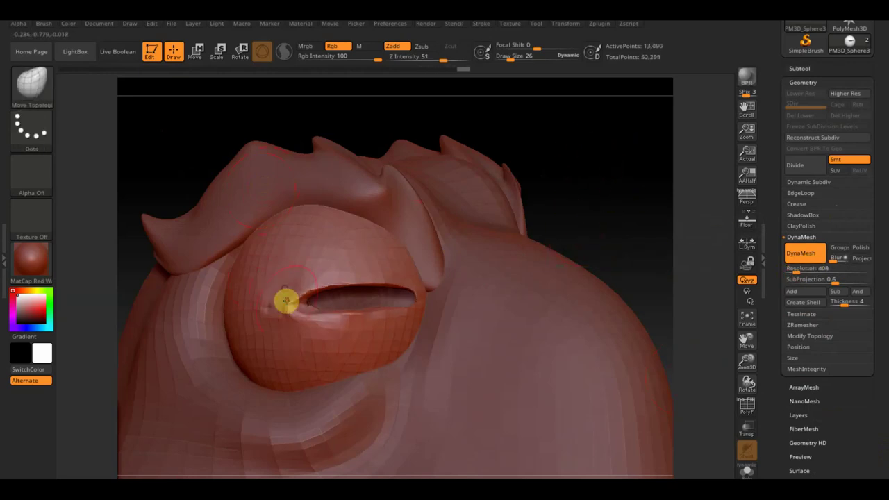
mouse_move(277, 317)
left_mouse_down("shift")
mouse_move(342, 268)
mouse_move(344, 322)
mouse_move(339, 313)
left_mouse_up("shift")
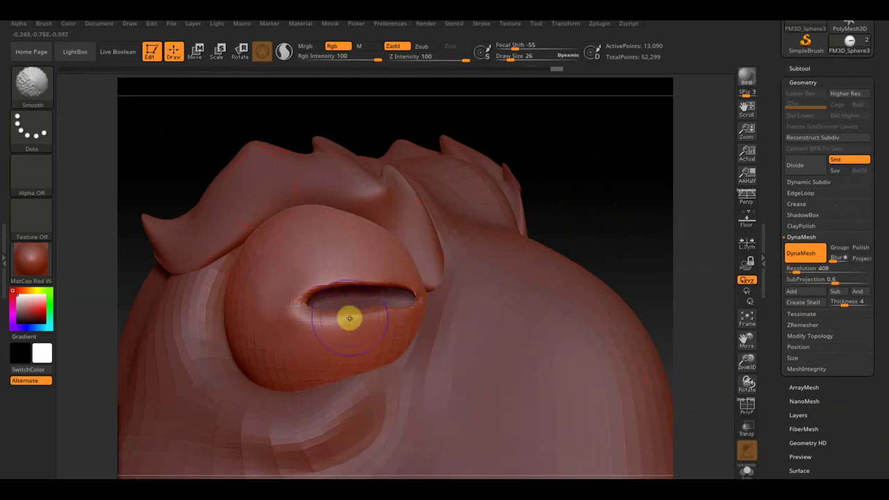
left_click_drag(595, 162, 552, 193)
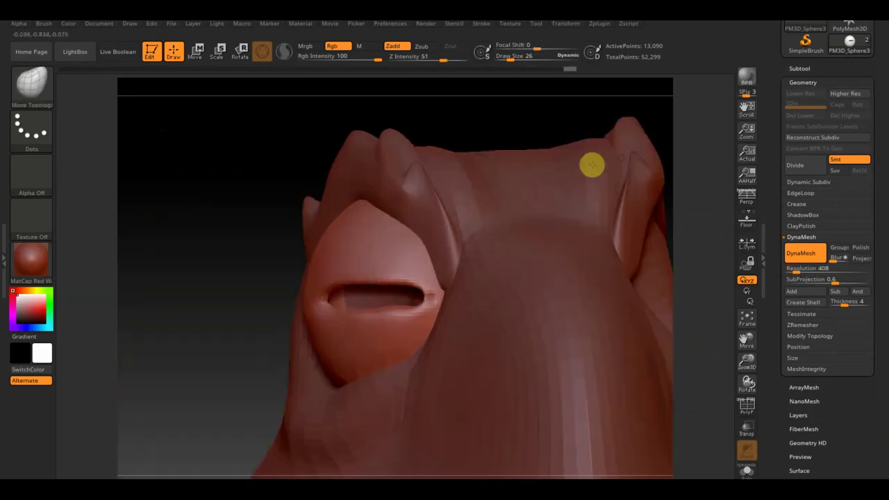
left_click_drag(431, 289, 435, 304, "shift")
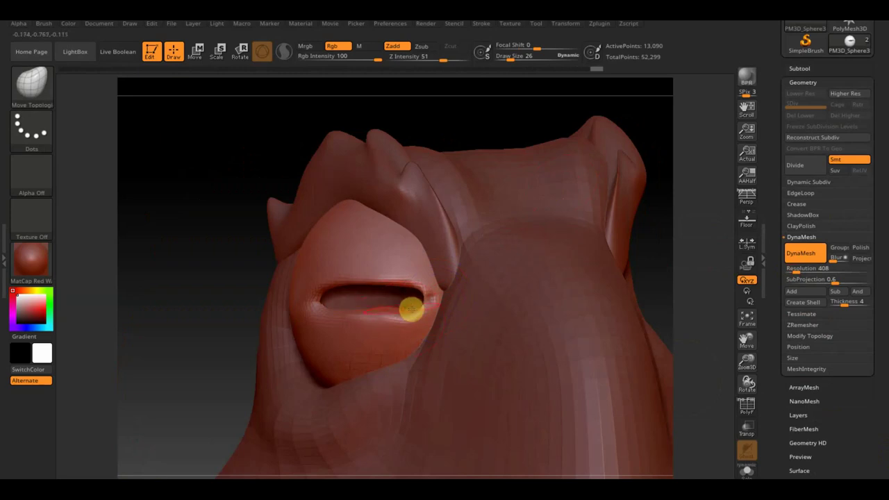
left_click_drag(409, 312, 407, 297)
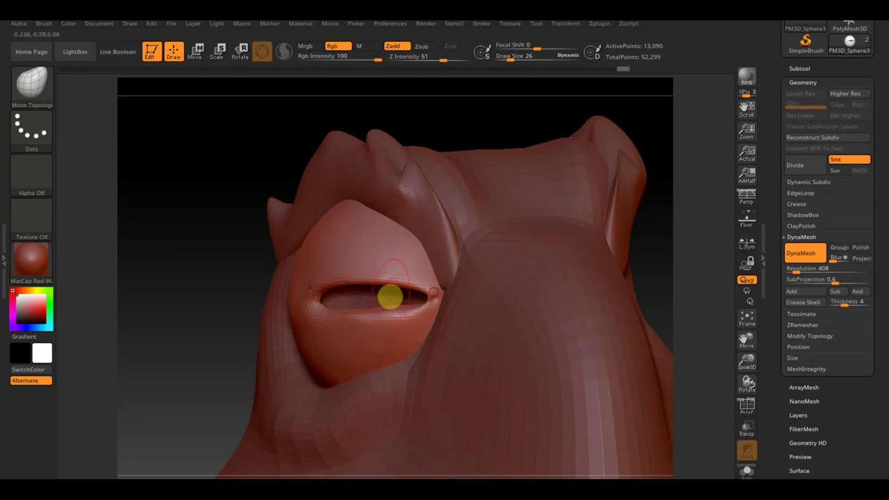
At brush size 65, widen the eye slit leftward and push its left corner inward
left_click_drag(210, 288, 321, 300)
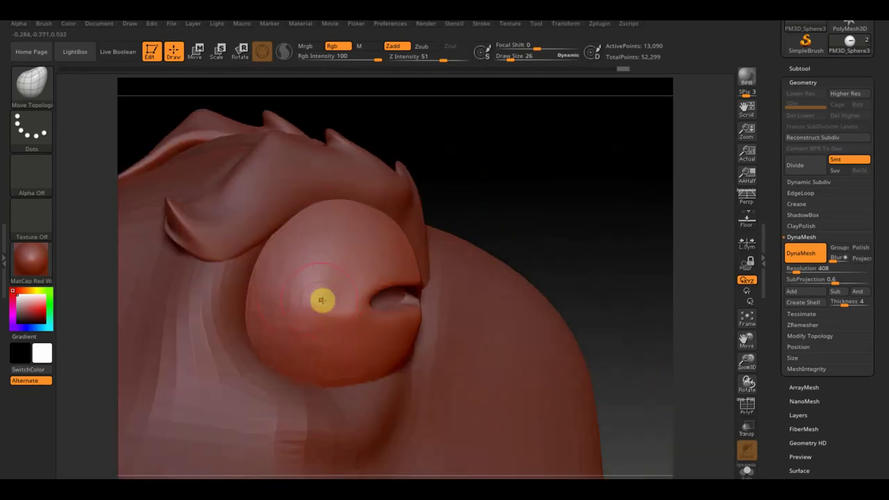
left_click_drag(445, 260, 508, 228)
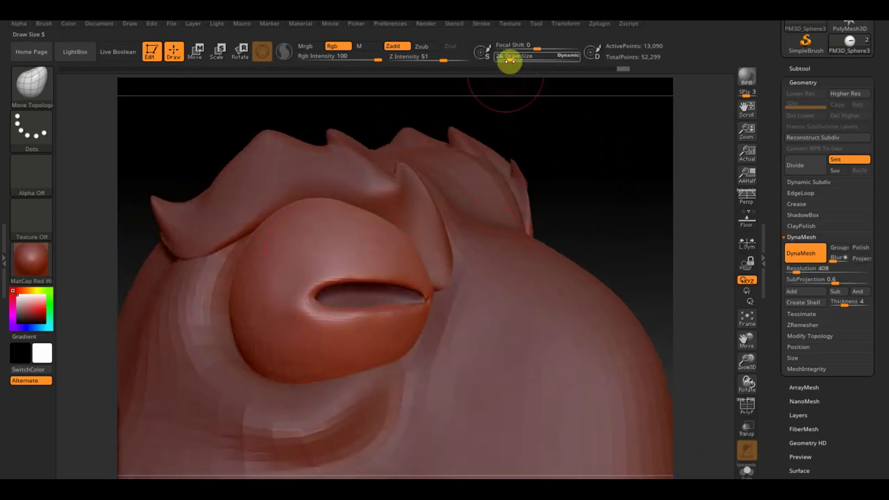
left_click_drag(509, 60, 518, 61)
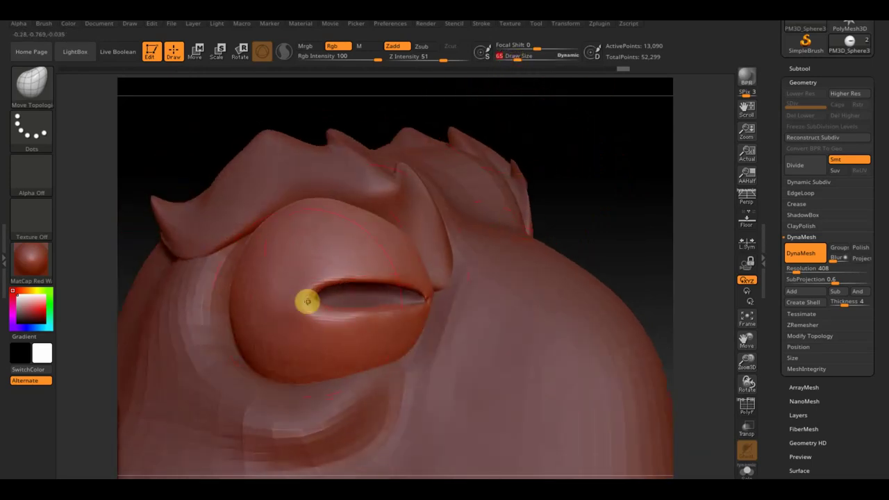
left_click_drag(313, 299, 272, 303)
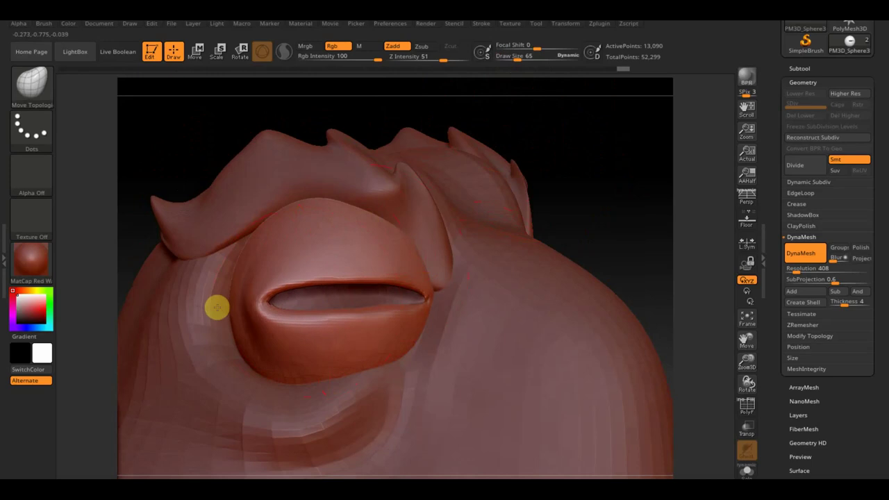
left_click_drag(589, 199, 554, 204)
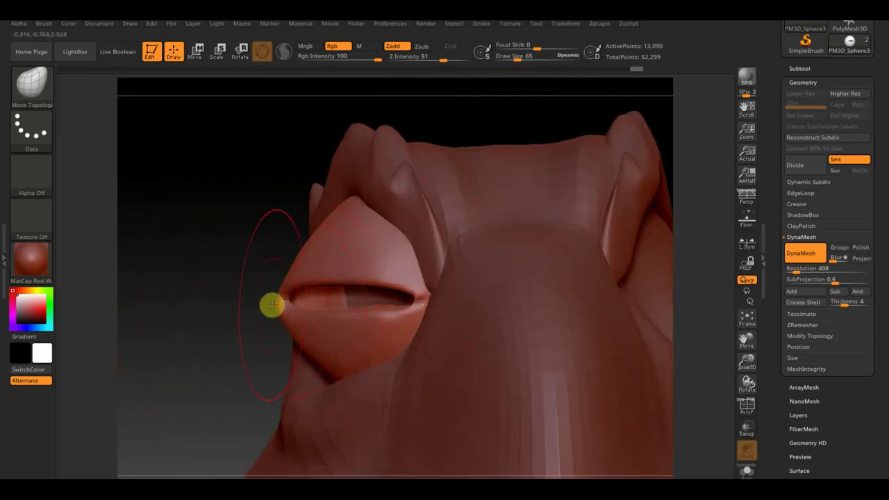
left_click_drag(287, 304, 308, 305)
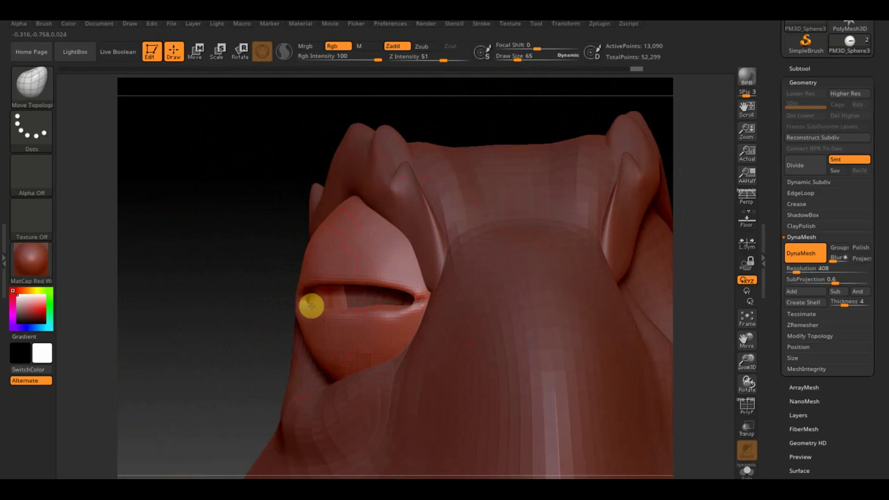
mouse_move(153, 236)
left_mouse_down()
mouse_move(186, 225)
mouse_move(225, 262)
left_mouse_up()
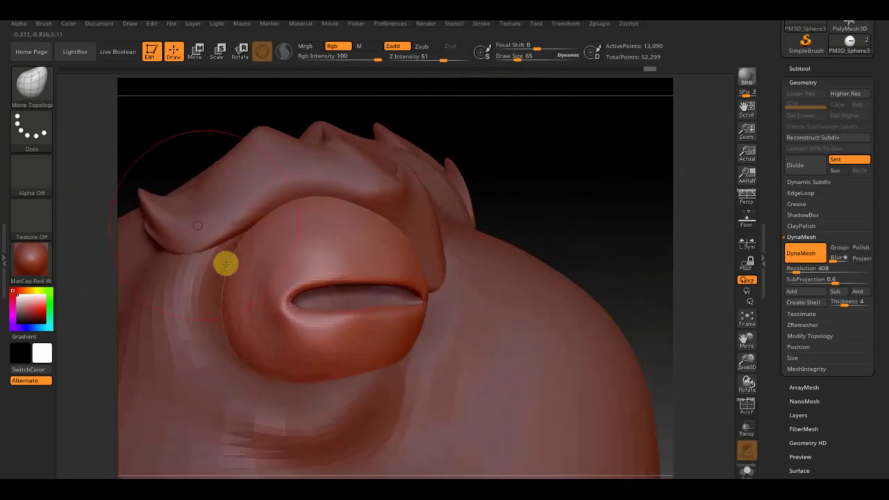
Re-DynaMesh the eyelid, then at brush size 39 pull the lid corner downward
left_click_drag(595, 163, 595, 164, "ctrl")
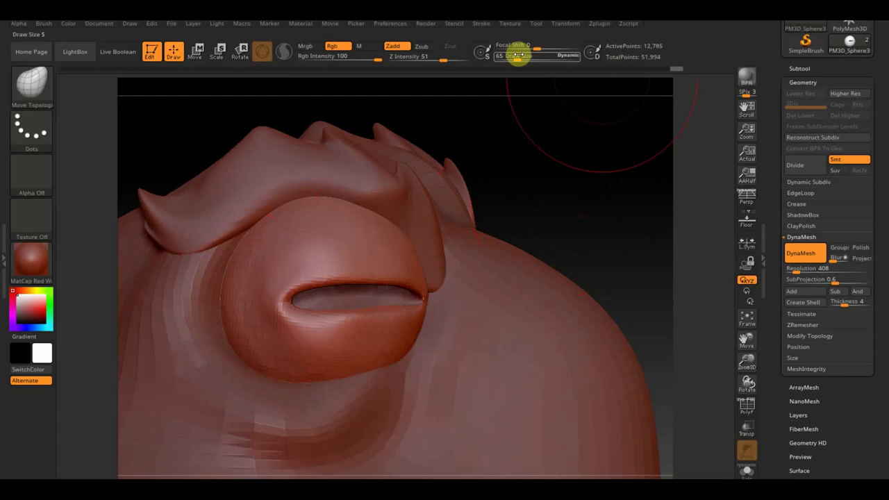
left_click_drag(522, 59, 512, 55)
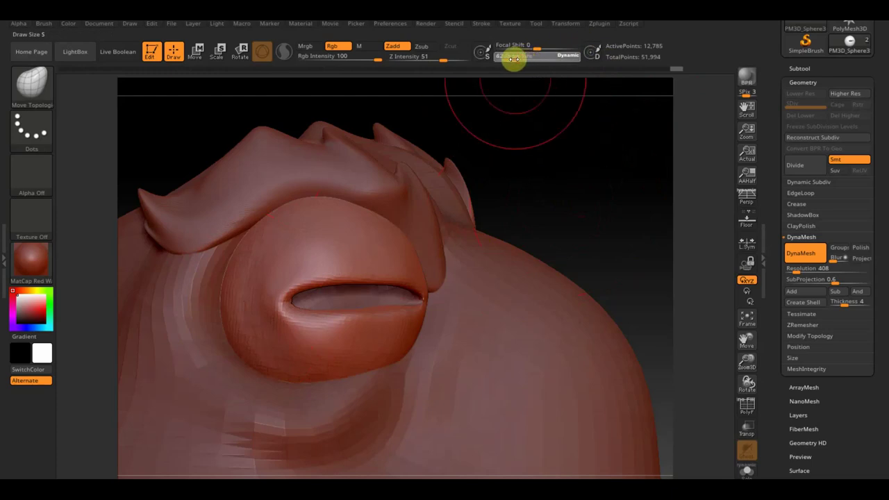
left_click_drag(534, 105, 520, 185)
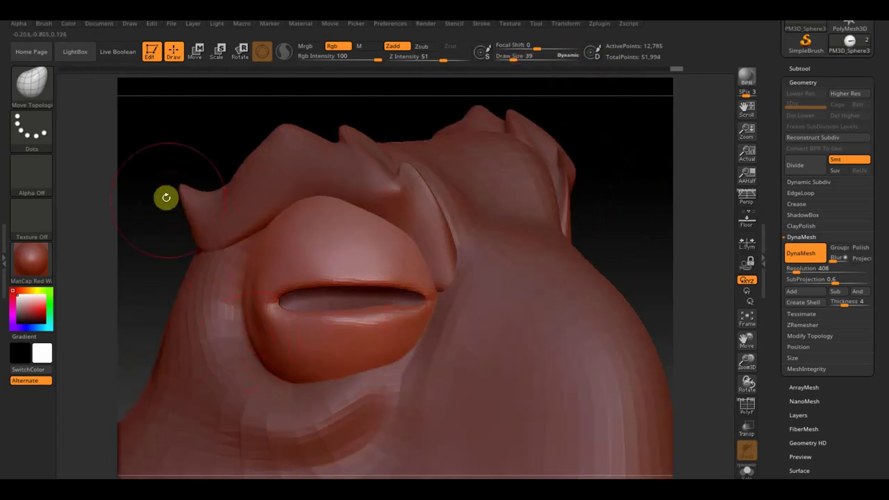
right_click_drag(163, 232, 251, 292)
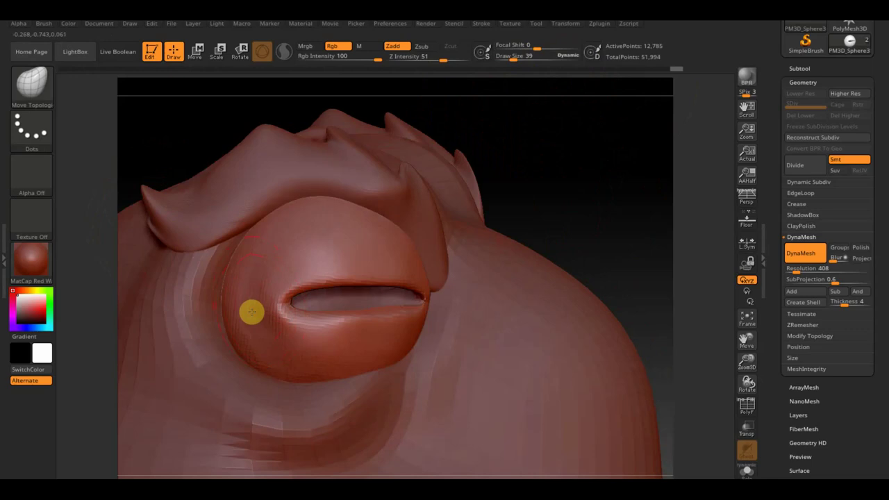
left_click_drag(259, 248, 255, 275)
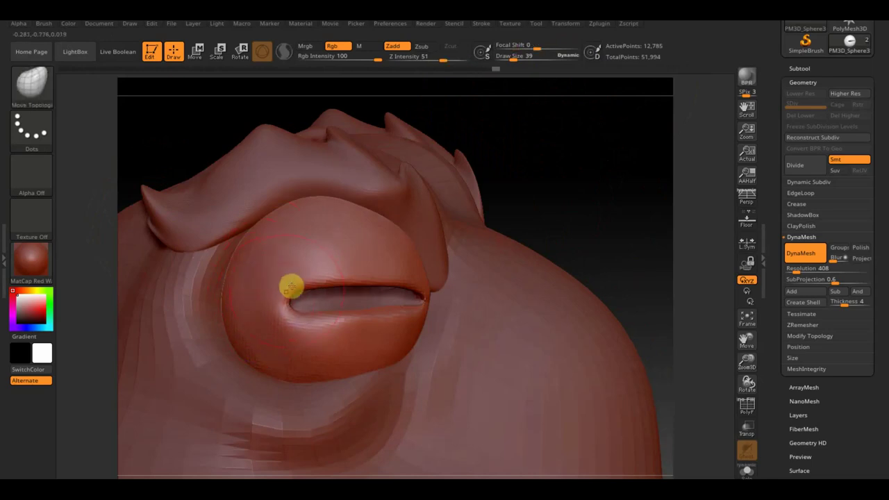
left_click_drag(290, 286, 288, 300)
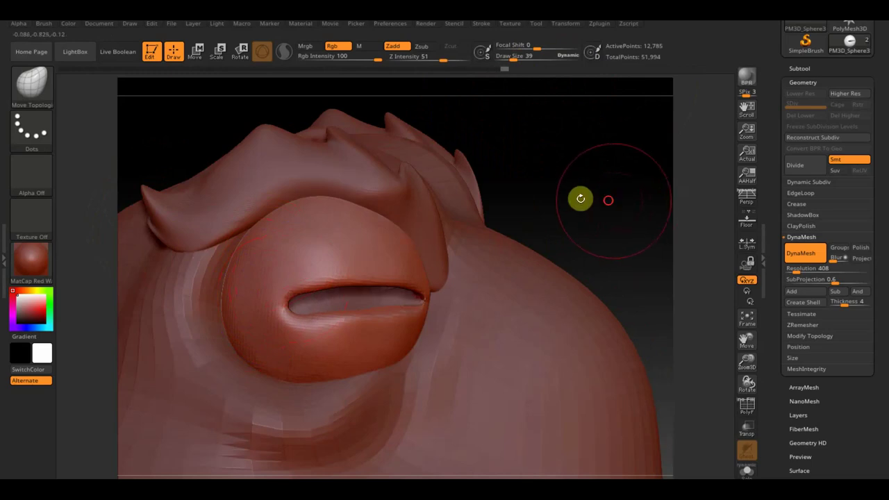
left_click_drag(579, 198, 571, 199)
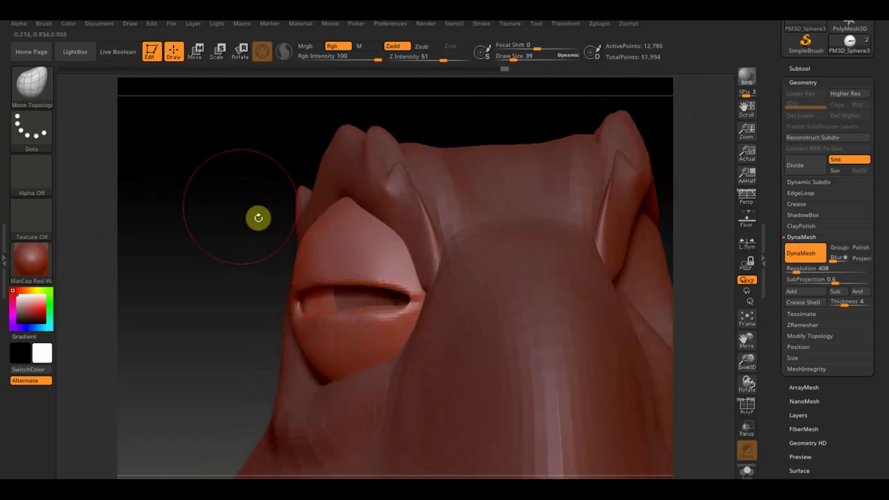
mouse_move(248, 228)
left_mouse_down("alt")
mouse_move(216, 154)
mouse_move(423, 150)
left_mouse_up("alt")
left_click_drag(569, 162, 559, 190)
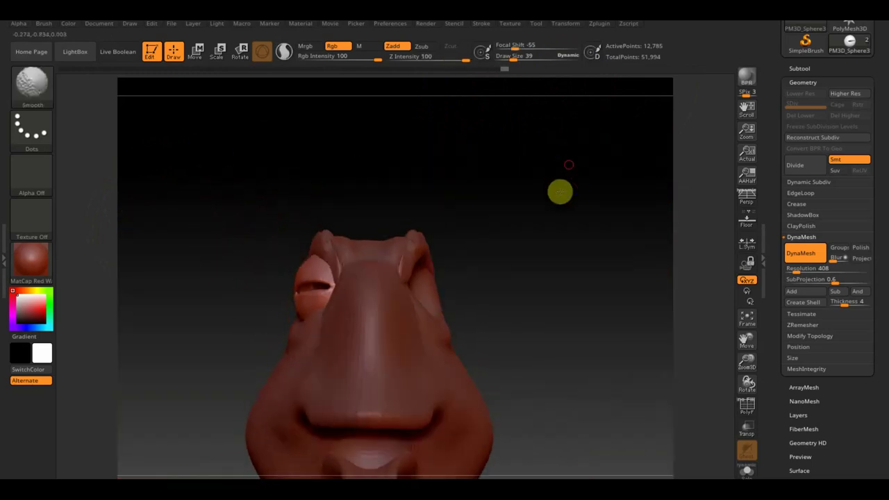
left_click_drag(539, 266, 618, 339)
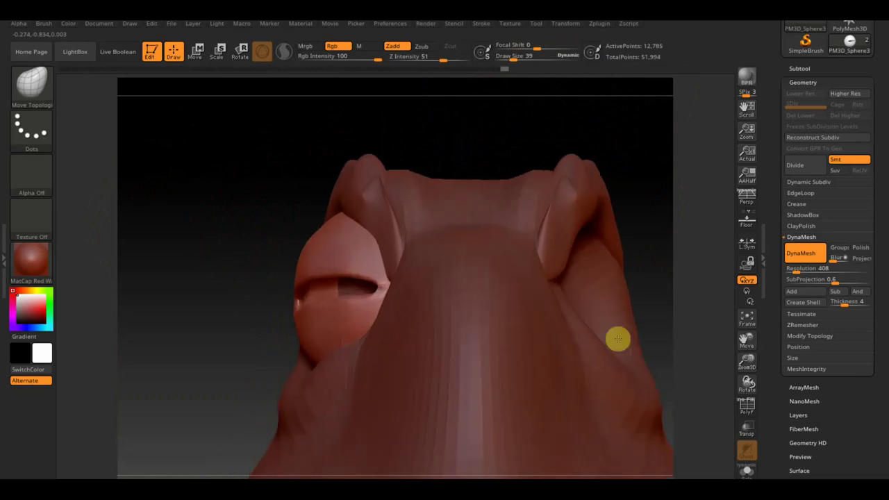
mouse_move(239, 195)
left_mouse_down()
mouse_move(254, 146)
mouse_move(276, 135)
mouse_move(232, 242)
mouse_move(224, 193)
mouse_move(529, 218)
left_mouse_up()
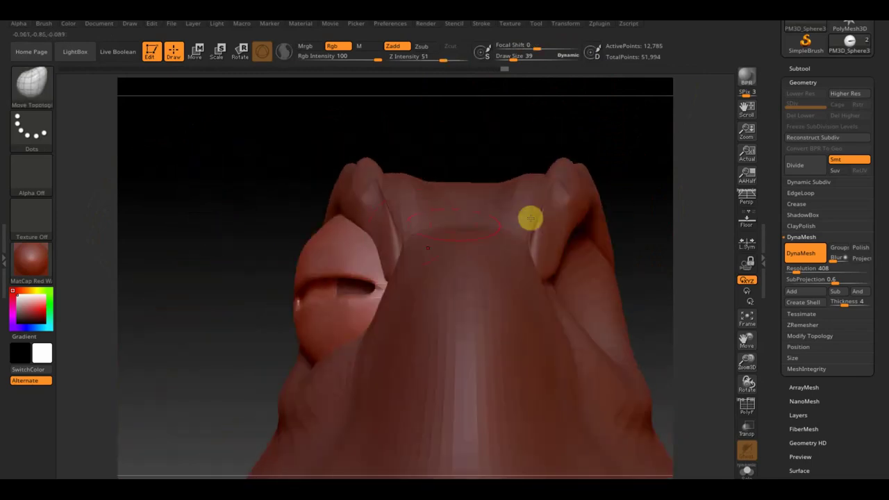
mouse_move(646, 226)
left_mouse_down()
mouse_move(645, 234)
mouse_move(591, 111)
mouse_move(555, 264)
mouse_move(532, 258)
left_mouse_up()
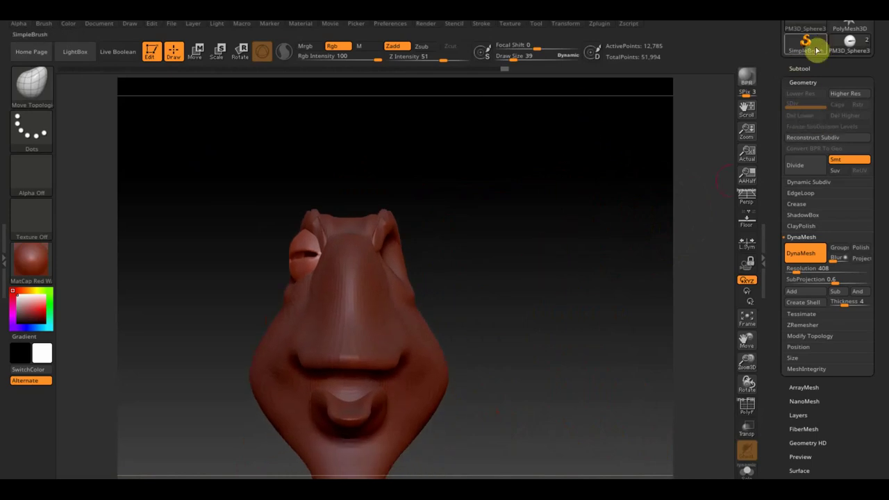
Apply Mirror And Weld to copy the eyelid across the X axis onto the head's other side
left_click(799, 69)
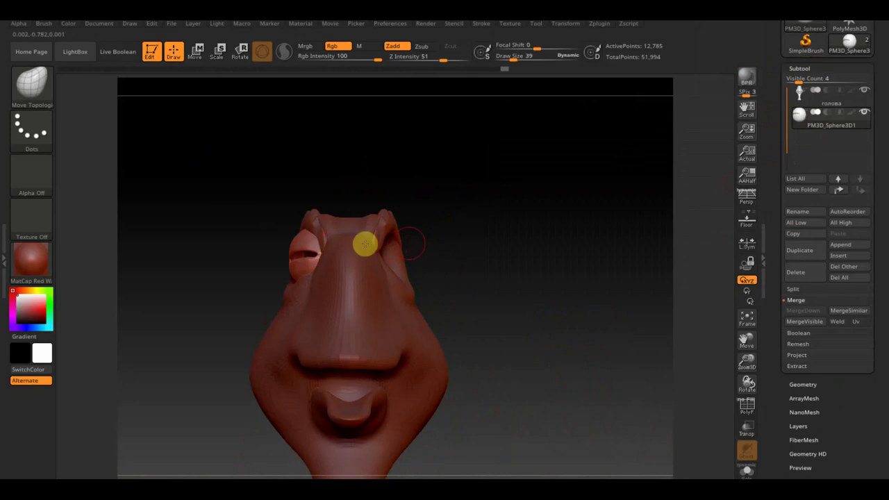
mouse_move(567, 267)
left_mouse_down()
mouse_move(613, 268)
mouse_move(563, 268)
left_mouse_up()
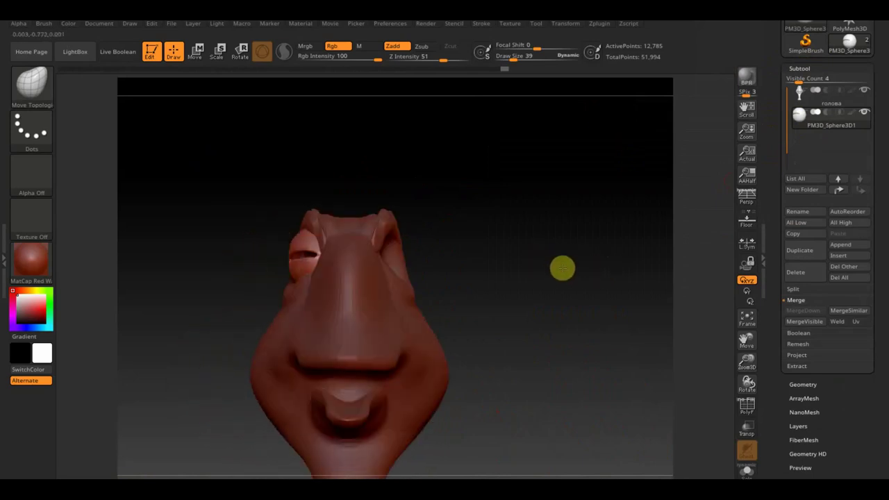
left_click(793, 382)
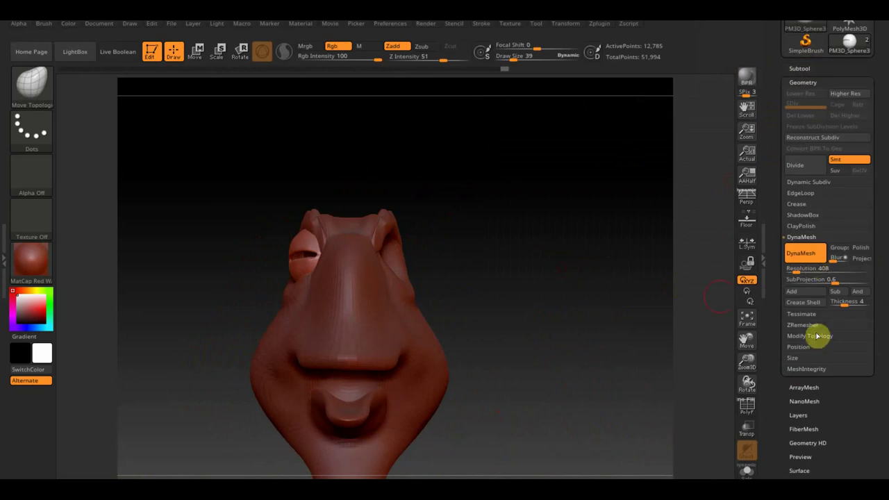
left_click(809, 337)
left_click(826, 302)
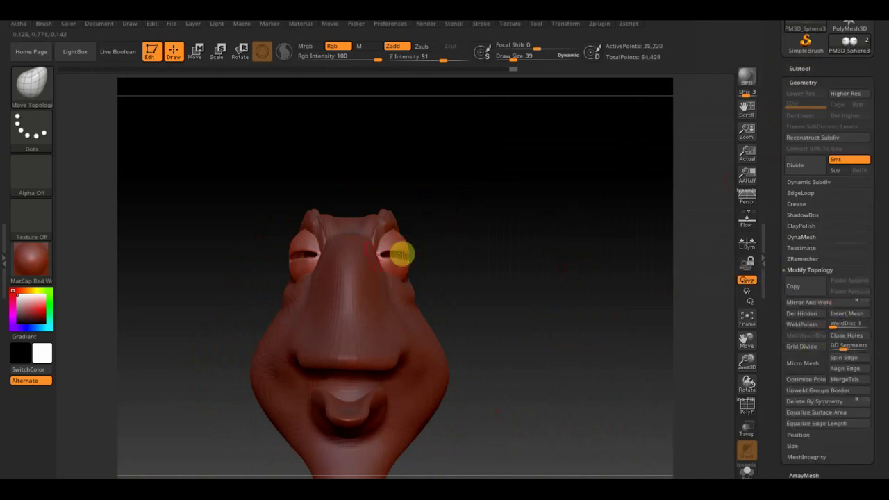
left_click(800, 67)
mouse_move(826, 100)
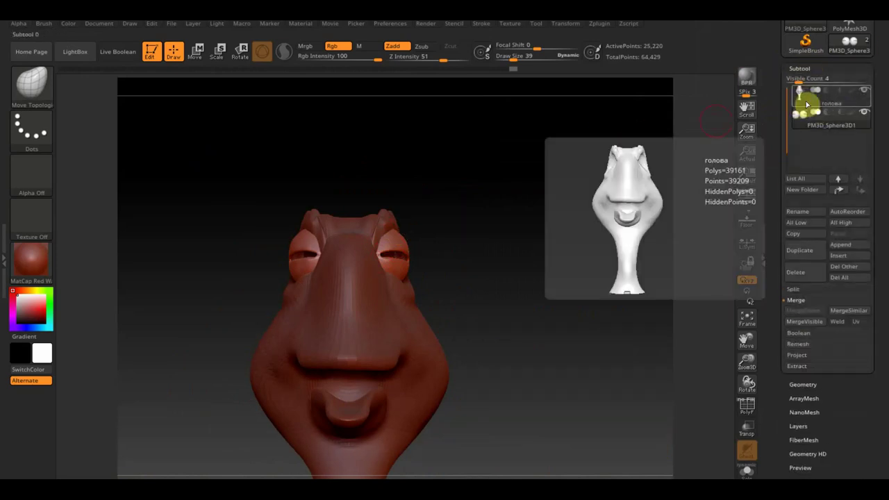
Merge the sphere subtool down into the голова head mesh
left_click(807, 105)
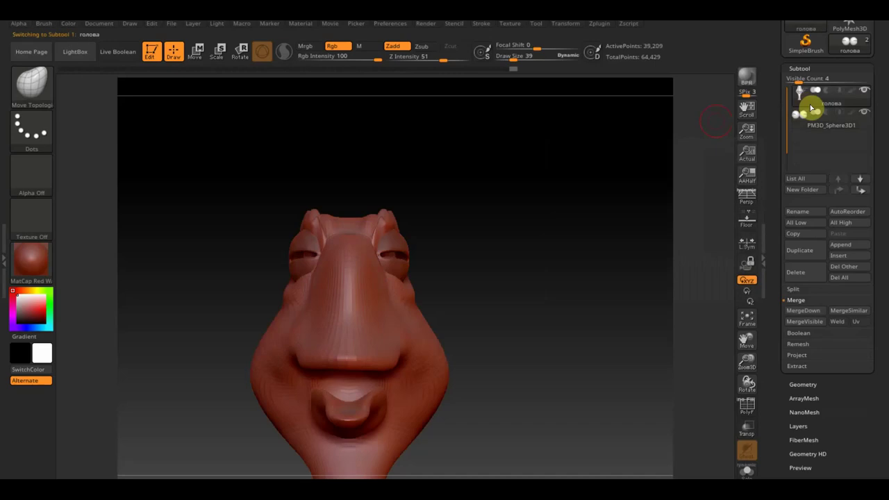
left_click(797, 314)
left_click(692, 333)
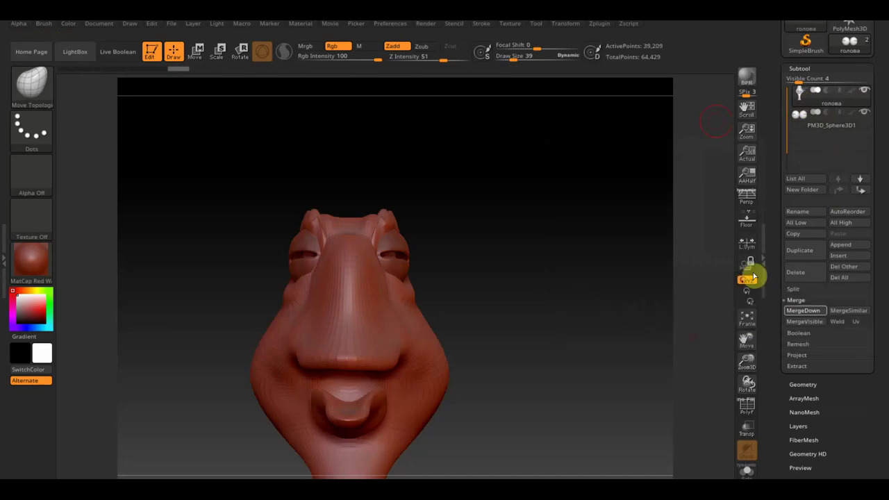
Duplicate the head as голова1 and reselect the original голова subtool
left_click(801, 251)
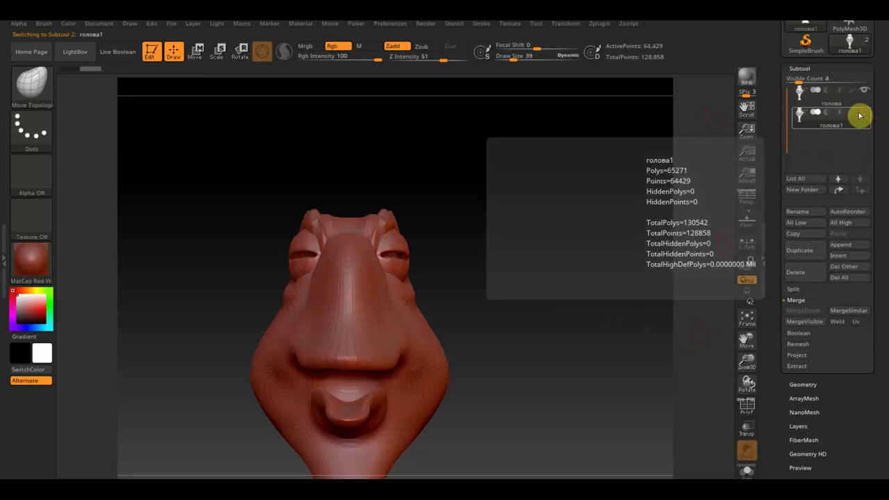
left_click(808, 100)
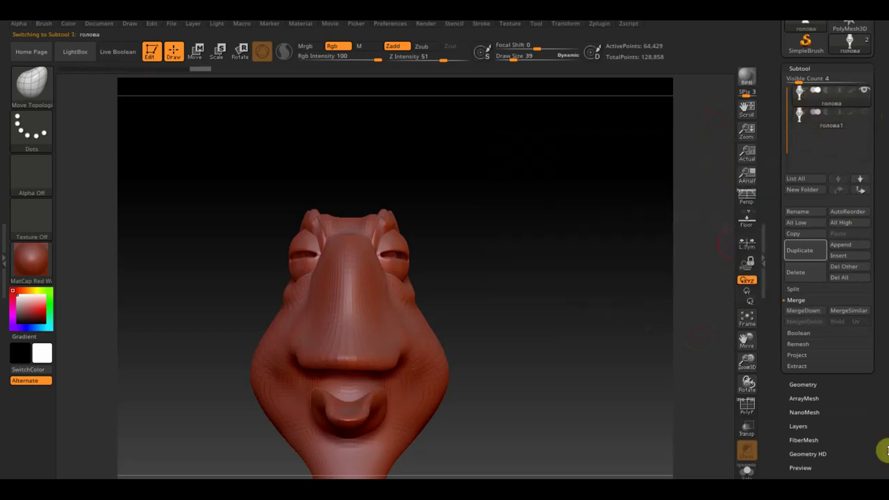
scroll(868, 389, "down", 1)
scroll(865, 368, "down", 4)
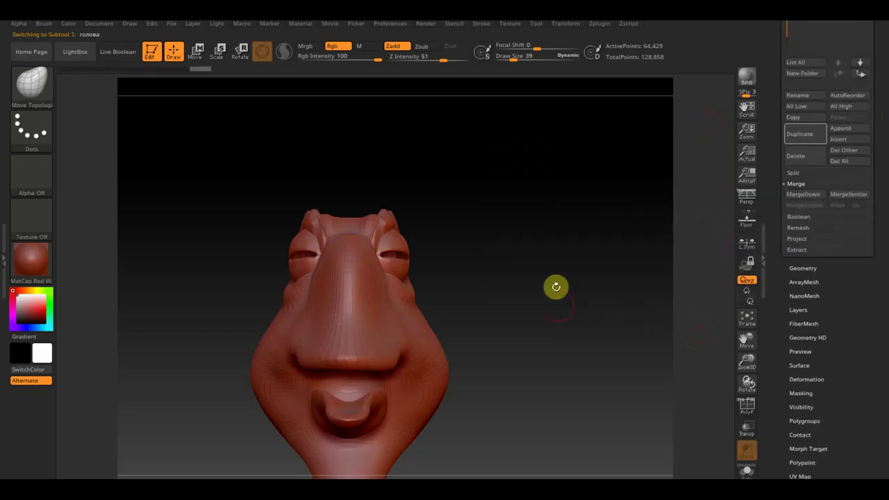
Orbit and zoom around the merged head, touch up near the tongue, and expand Tool > Geometry
mouse_move(479, 302)
left_mouse_down()
mouse_move(539, 298)
mouse_move(541, 283)
mouse_move(537, 315)
mouse_move(541, 242)
mouse_move(529, 240)
mouse_move(504, 196)
mouse_move(510, 224)
mouse_move(462, 206)
left_mouse_up()
mouse_move(429, 234)
left_mouse_down()
mouse_move(483, 238)
mouse_move(298, 194)
left_mouse_up()
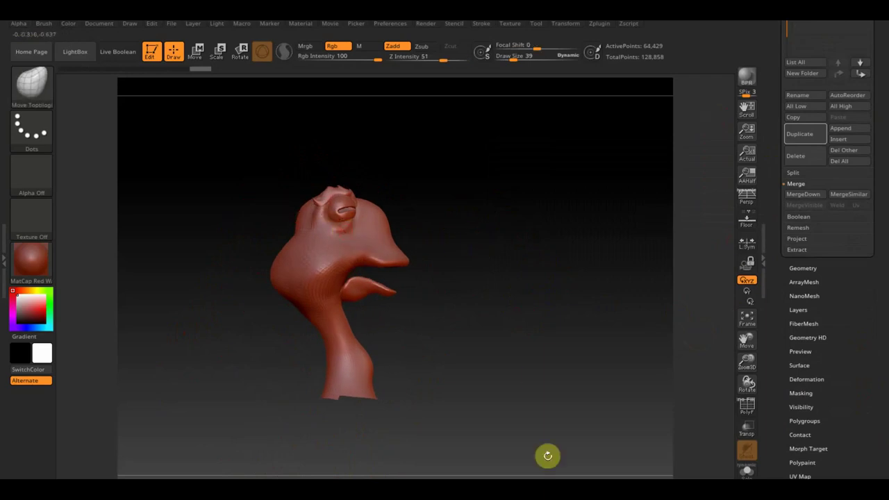
left_click_drag(535, 375, 412, 407, "alt")
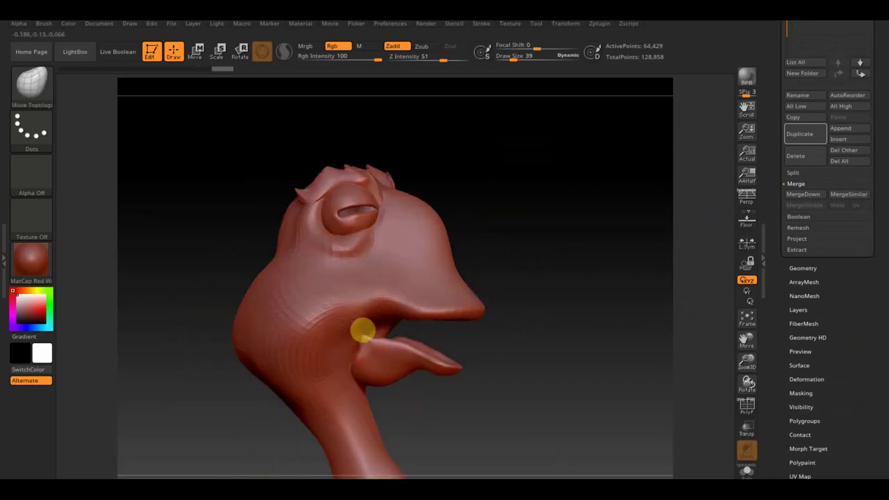
left_click_drag(357, 335, 364, 354)
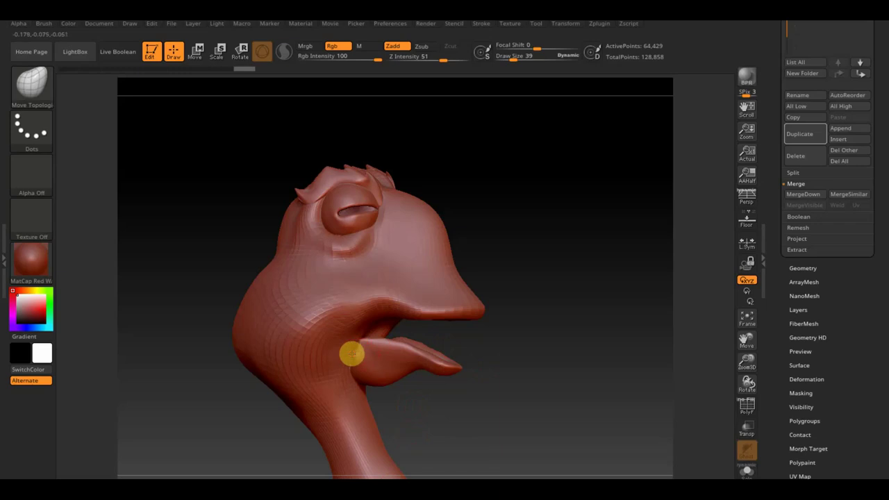
mouse_move(477, 352)
left_mouse_down()
mouse_move(393, 354)
mouse_move(413, 356)
left_mouse_up()
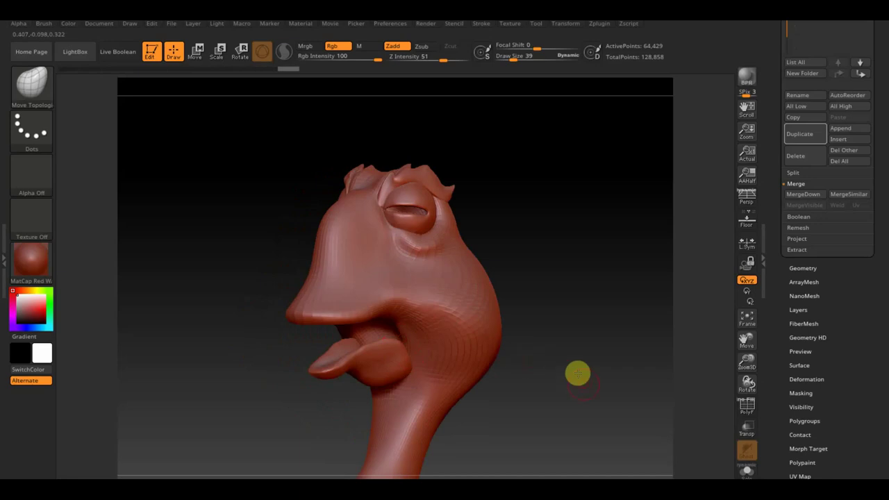
left_click_drag(581, 383, 537, 347)
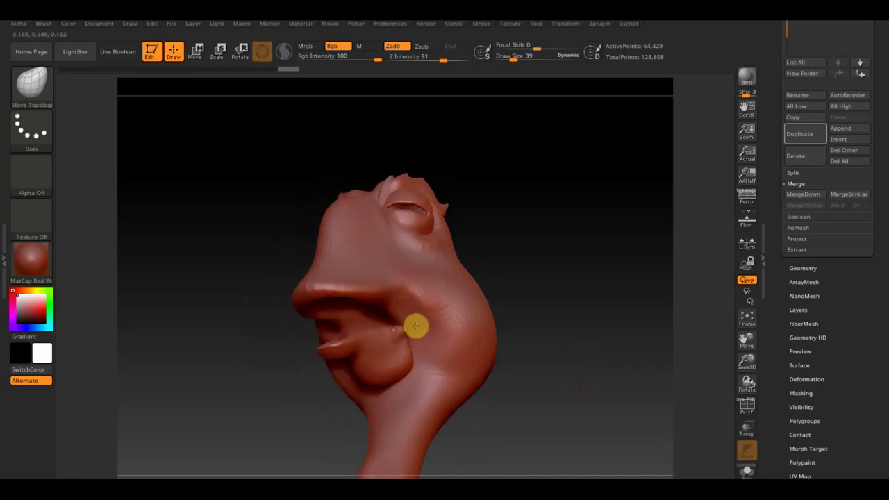
left_click(803, 268)
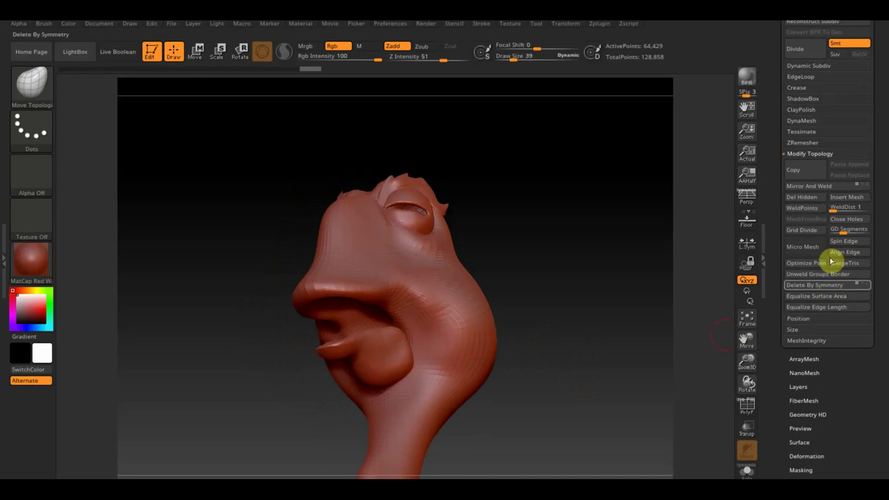
Make the head symmetric with Mirror And Weld
left_click(819, 188)
mouse_move(595, 296)
left_mouse_down("shift")
mouse_move(604, 329)
mouse_move(607, 322)
left_mouse_up("shift")
mouse_move(553, 285)
left_mouse_down("alt")
mouse_move(538, 271)
mouse_move(568, 273)
left_mouse_up("alt")
mouse_move(533, 232)
left_mouse_down("alt")
mouse_move(551, 304)
mouse_move(541, 191)
mouse_move(421, 207)
left_mouse_up("alt")
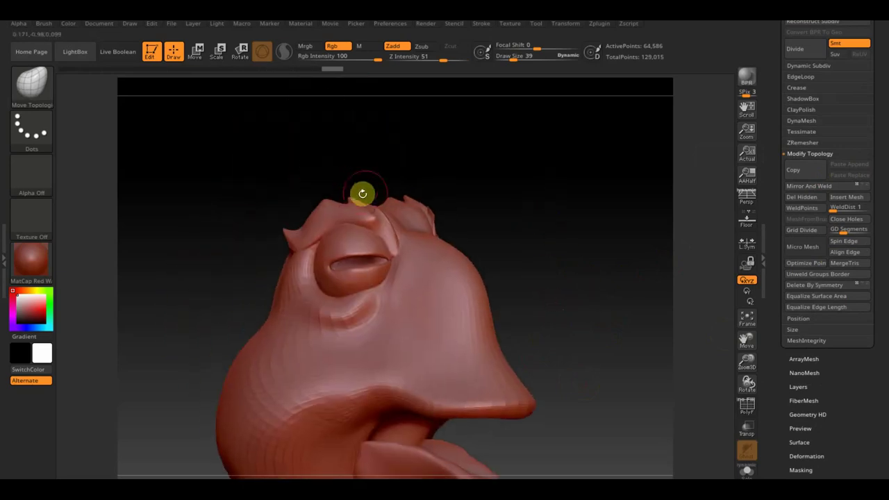
Pull spiky crest feathers up from the top of the head and reshape the brow and left horn tip
left_click_drag(347, 188, 329, 150)
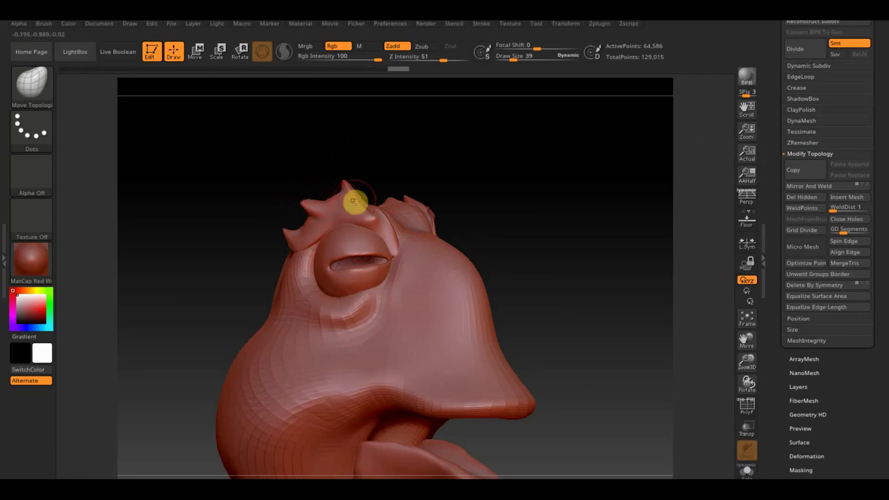
left_click_drag(482, 194, 360, 222)
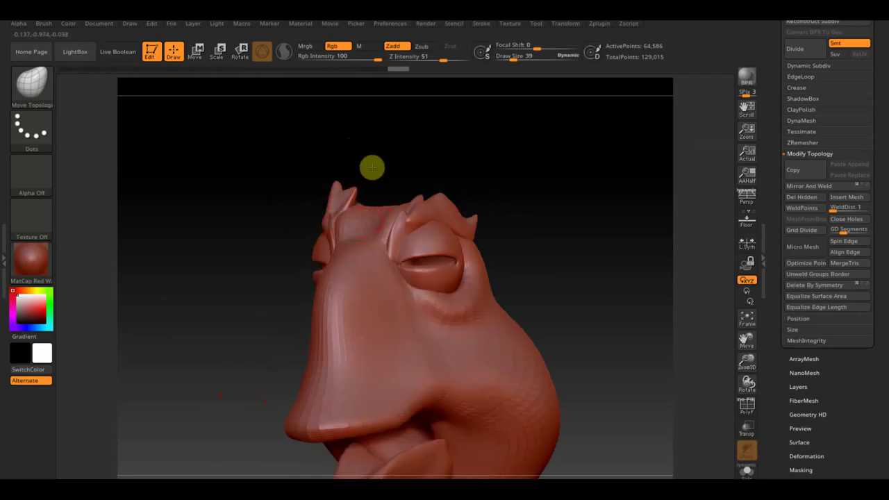
mouse_move(392, 169)
left_mouse_down()
mouse_move(417, 160)
mouse_move(322, 205)
mouse_move(354, 231)
mouse_move(351, 222)
left_mouse_up()
left_click_drag(391, 164, 417, 168)
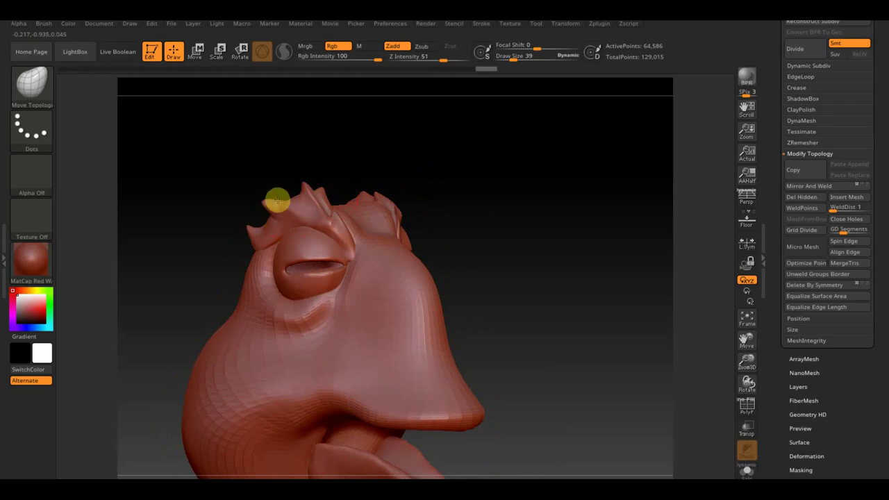
mouse_move(472, 232)
left_mouse_down()
mouse_move(500, 232)
mouse_move(484, 224)
mouse_move(601, 326)
left_mouse_up()
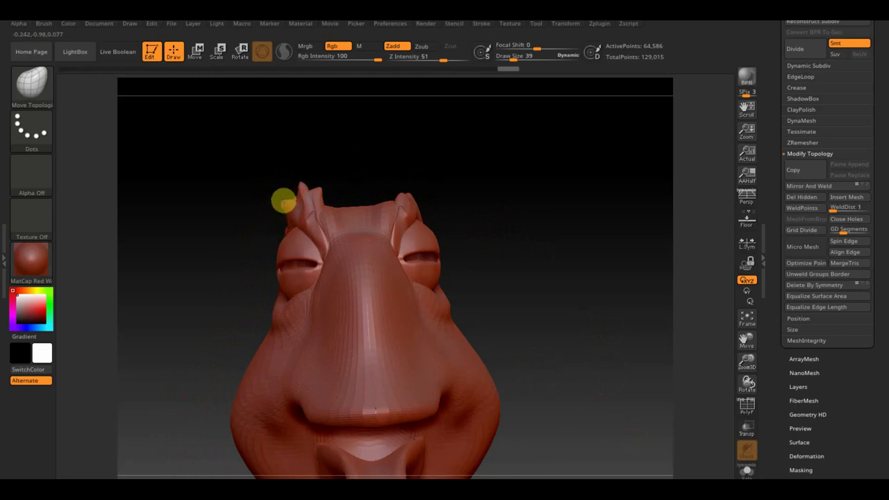
left_click_drag(287, 176, 316, 196)
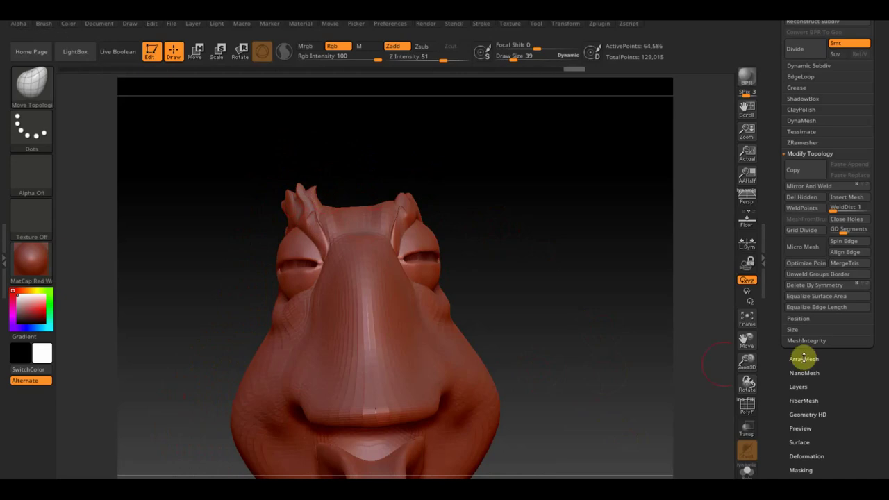
Weld the mesh points and mirror the reshaped left horn onto the right side
left_click(801, 208)
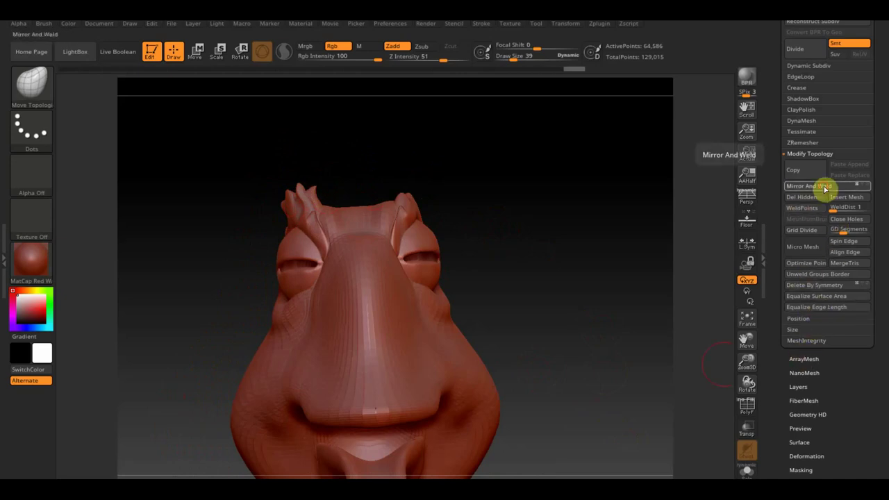
left_click(823, 186)
mouse_move(546, 264)
left_mouse_down()
mouse_move(518, 211)
mouse_move(567, 220)
mouse_move(561, 214)
left_mouse_up()
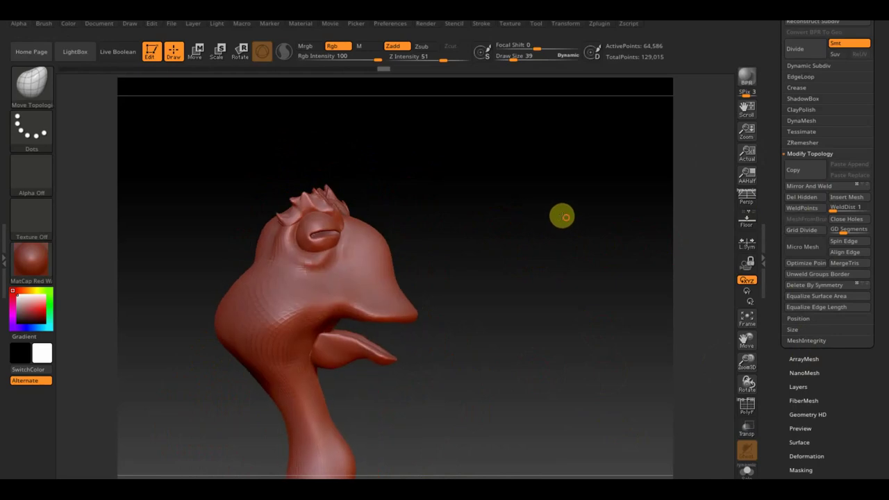
mouse_move(462, 200)
left_mouse_down()
mouse_move(489, 277)
mouse_move(460, 252)
mouse_move(452, 202)
mouse_move(500, 303)
left_mouse_up()
left_click_drag(543, 261, 532, 229)
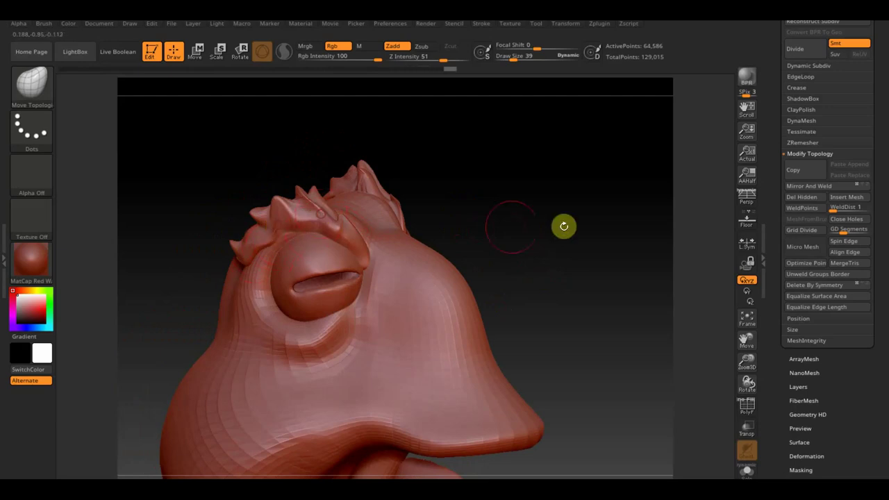
left_click_drag(587, 226, 599, 218)
left_click_drag(484, 224, 524, 232)
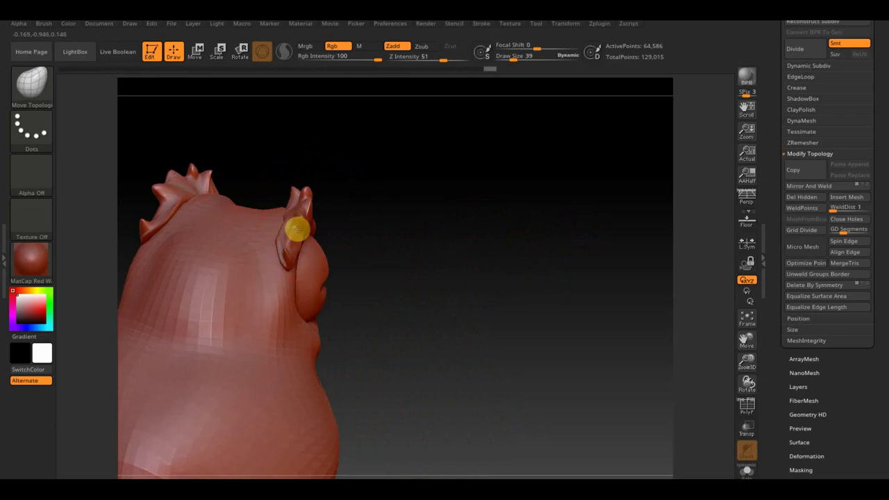
Pull a new bump up on the crest near the ear and mirror it to the other side
mouse_move(420, 233)
left_mouse_down()
mouse_move(381, 232)
mouse_move(398, 239)
left_mouse_up()
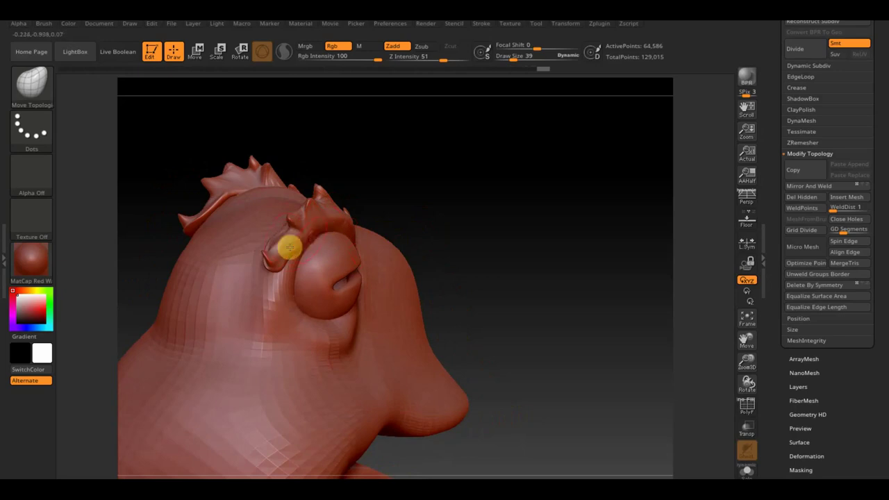
left_click_drag(454, 220, 415, 214)
left_click_drag(535, 199, 528, 209)
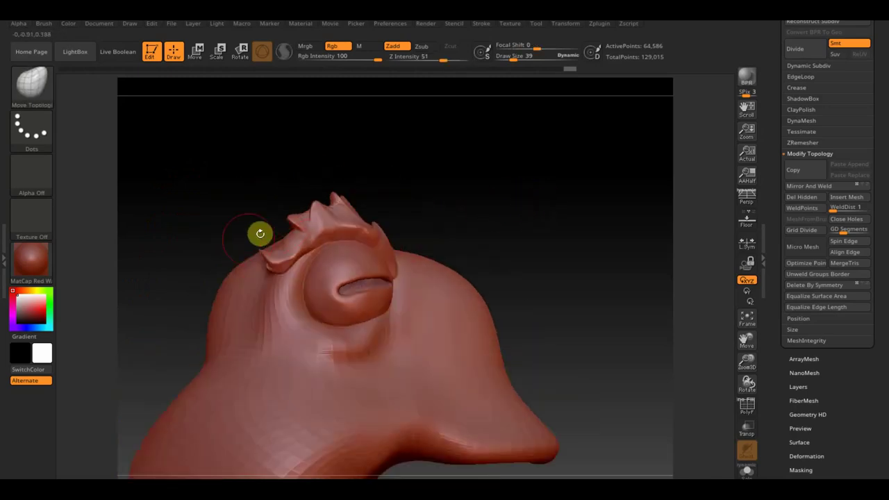
mouse_move(300, 223)
left_mouse_down()
mouse_move(278, 252)
mouse_move(297, 207)
left_mouse_up()
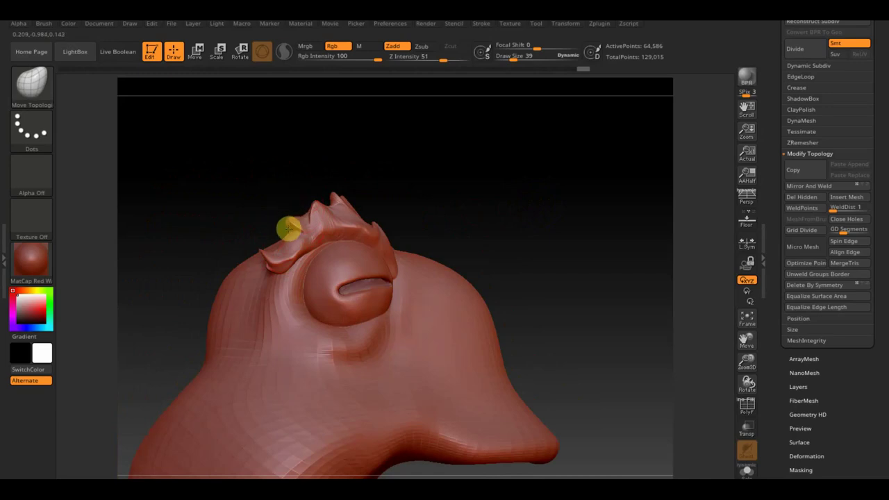
mouse_move(291, 225)
left_mouse_down()
mouse_move(334, 215)
mouse_move(322, 207)
mouse_move(312, 228)
mouse_move(343, 200)
mouse_move(334, 209)
mouse_move(367, 225)
mouse_move(353, 221)
left_mouse_up()
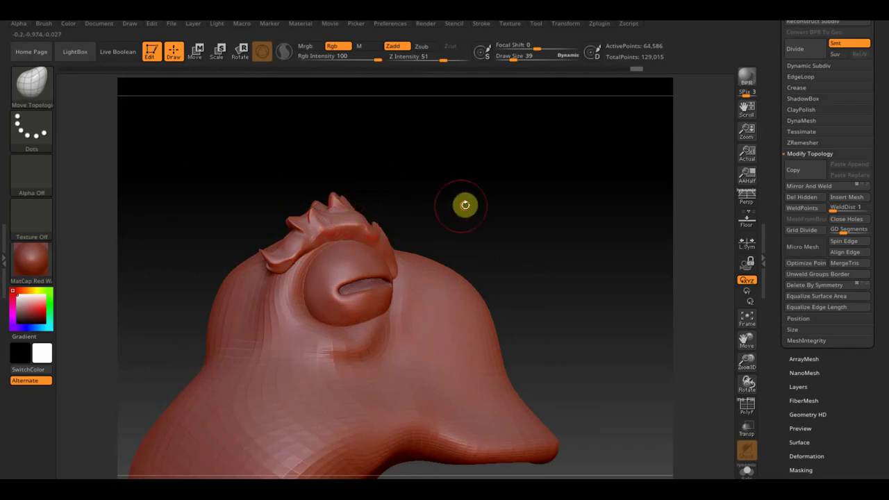
left_click_drag(463, 204, 406, 206, "shift")
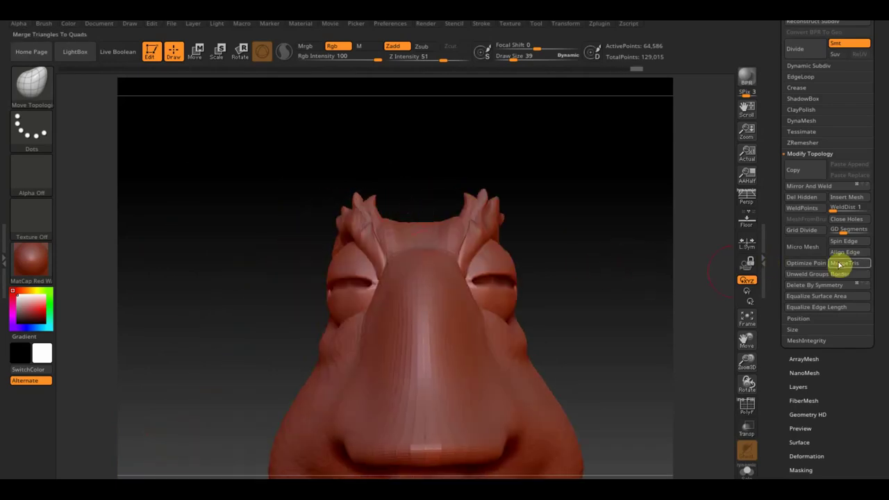
left_click(830, 185)
left_click(576, 242)
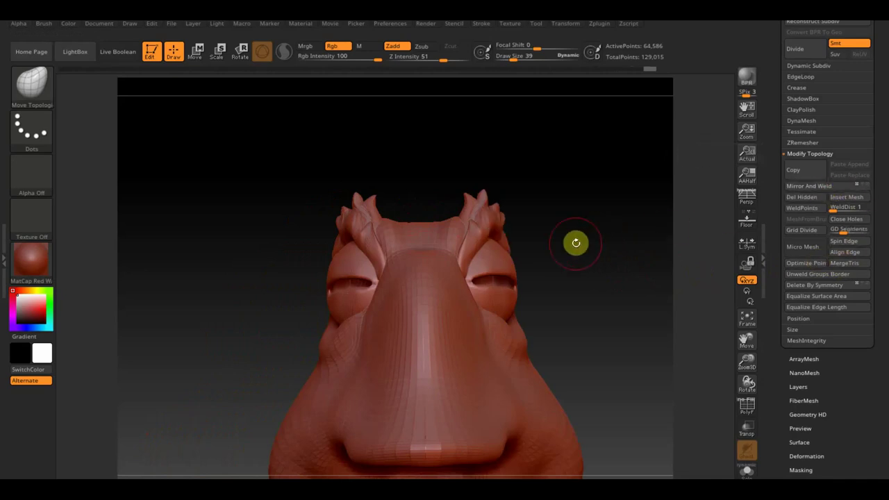
left_click_drag(576, 242, 594, 93)
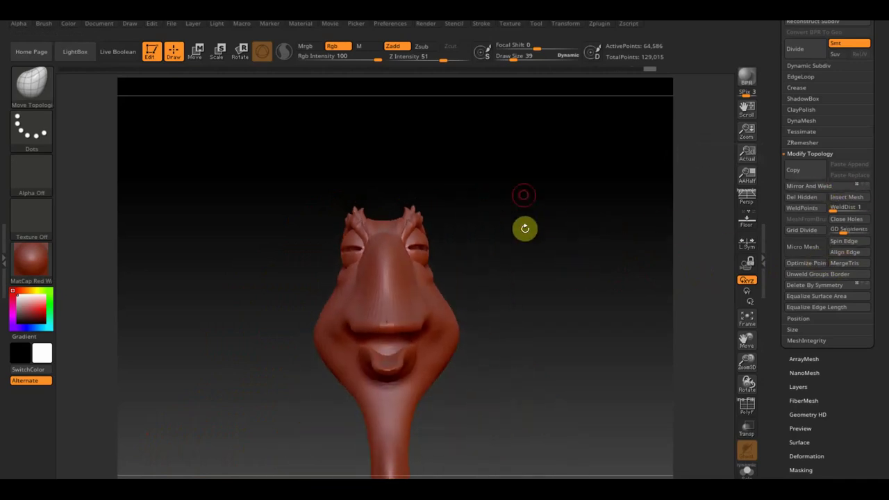
Import the goose screenshot as a texture
left_click(510, 23)
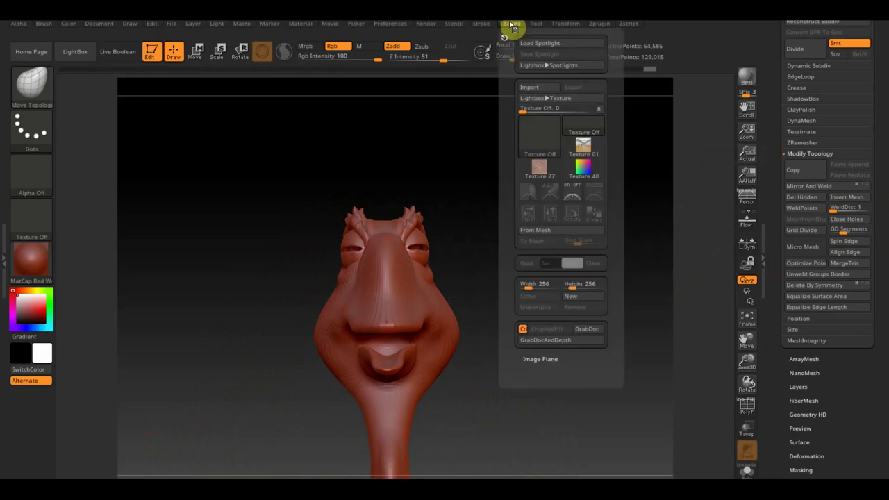
left_click(535, 91)
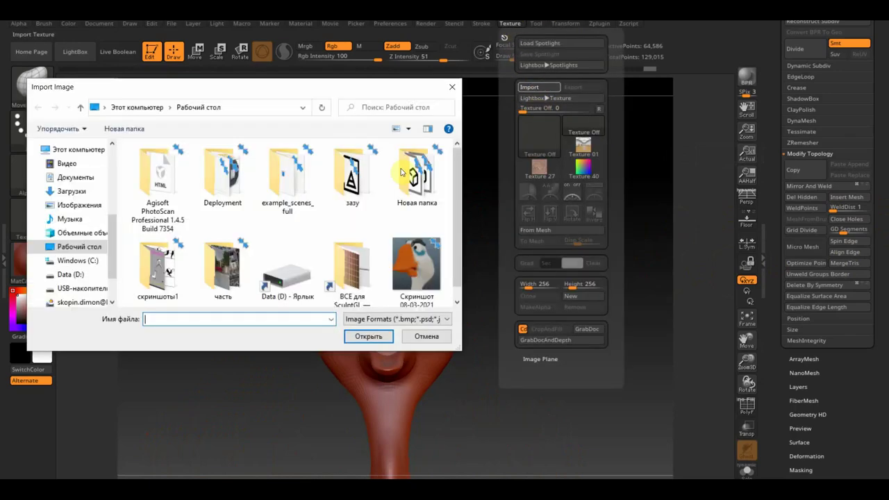
left_click(434, 271)
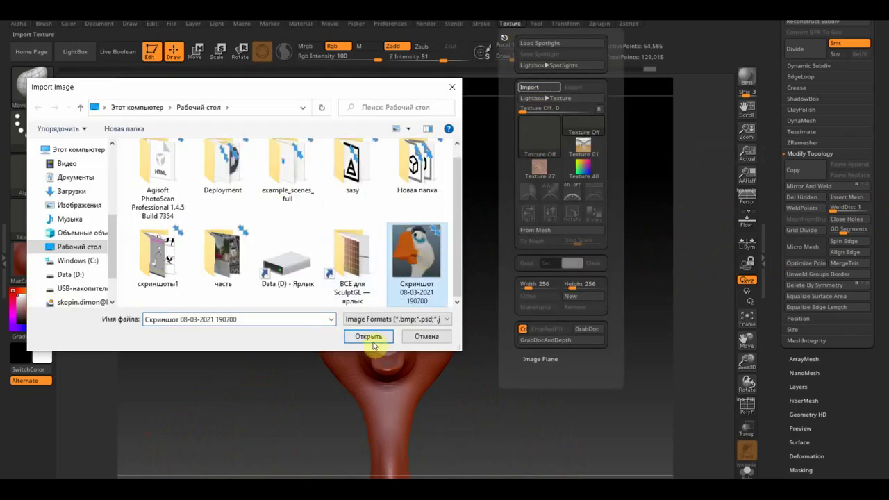
left_click(368, 337)
Select the goose screenshot texture and add it to Spotlight over the canvas
left_click_drag(525, 178, 534, 192)
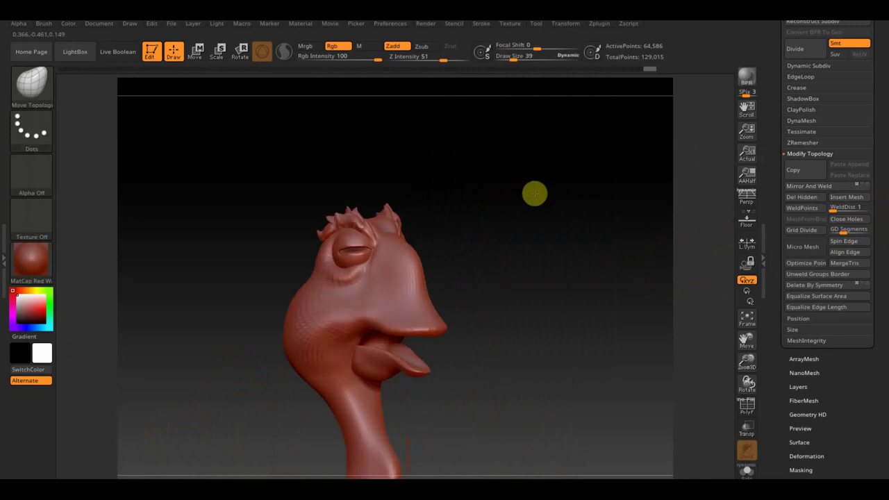
left_click(512, 25)
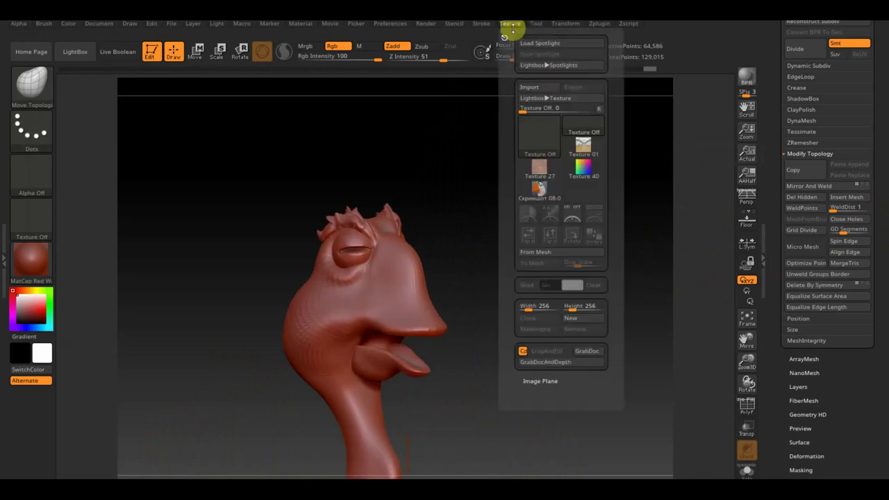
left_click(538, 194)
left_click(597, 213)
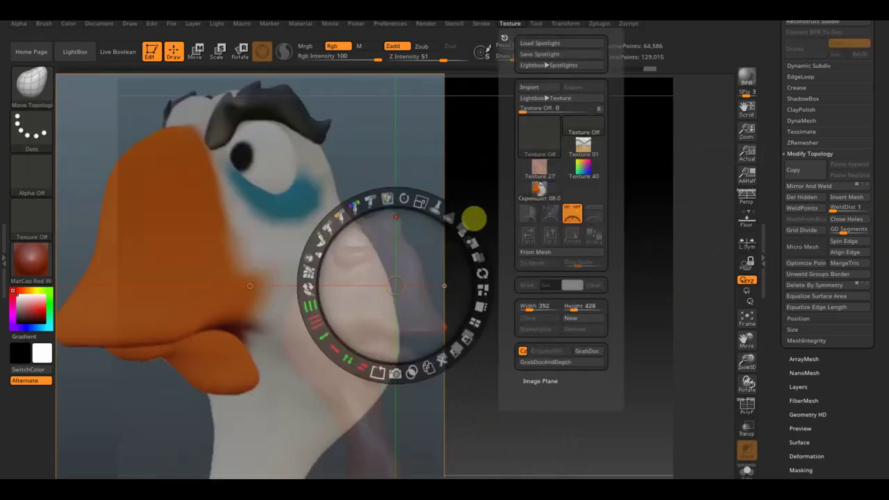
Shrink the reference image, then hide and restore it while rotating the head
mouse_move(421, 201)
left_mouse_down()
mouse_move(341, 187)
mouse_move(352, 203)
mouse_move(422, 218)
left_mouse_up()
key("shift")
key("shift+z")
mouse_move(581, 250)
left_mouse_down()
mouse_move(509, 254)
mouse_move(527, 252)
mouse_move(532, 207)
mouse_move(548, 251)
mouse_move(530, 203)
left_mouse_up()
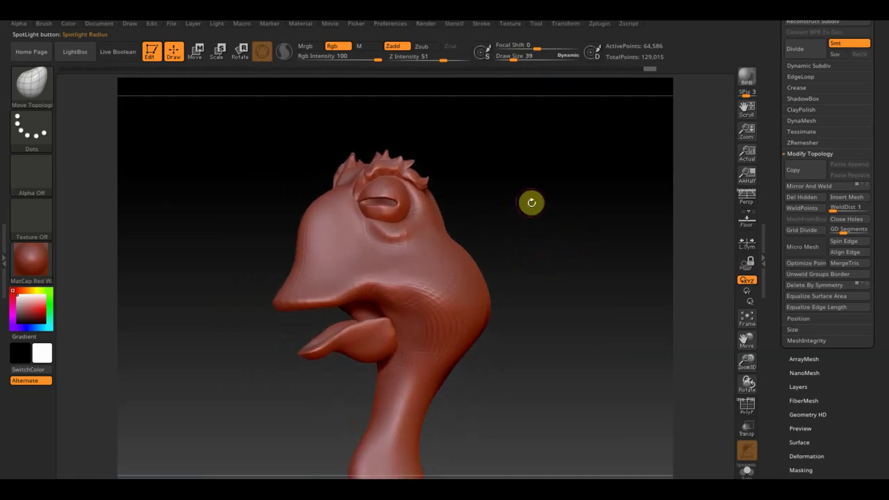
key("shift+z")
key("z")
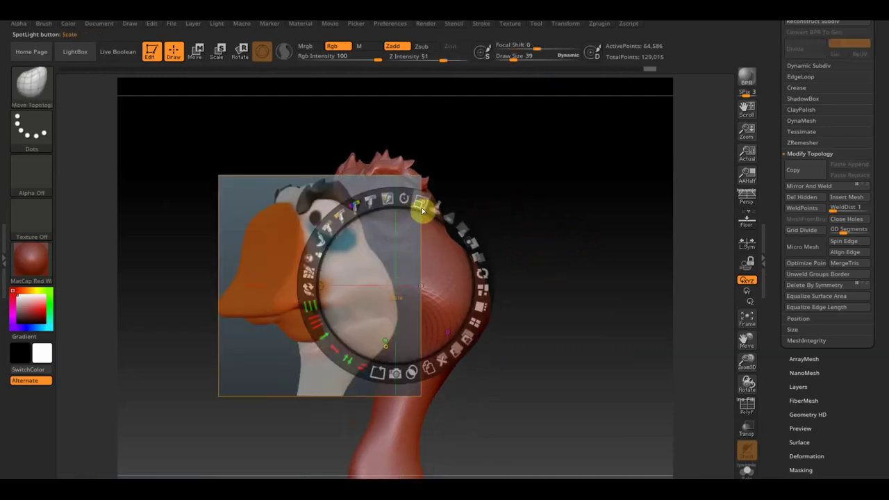
Fit the reference image over the head at full opacity, then select the Standard brush
mouse_move(419, 205)
left_mouse_down()
mouse_move(444, 222)
mouse_move(421, 234)
mouse_move(490, 262)
mouse_move(525, 254)
left_mouse_up()
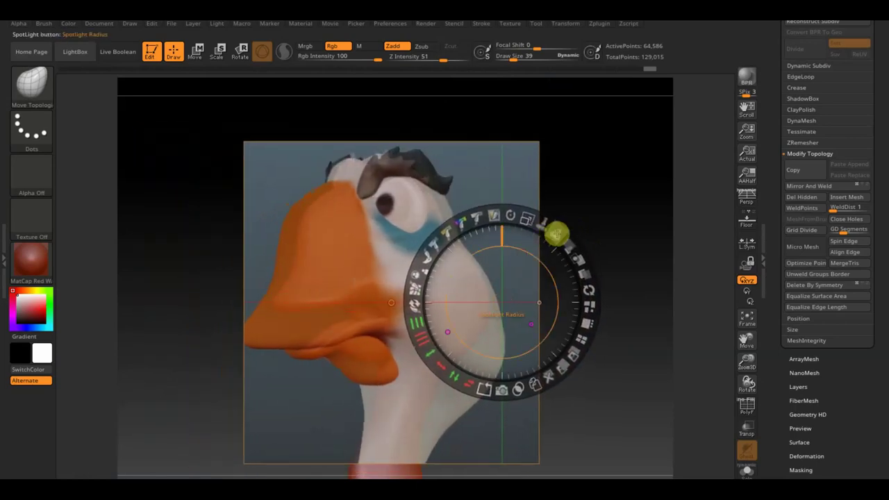
mouse_move(568, 241)
left_mouse_down()
mouse_move(502, 209)
mouse_move(520, 219)
mouse_move(504, 229)
mouse_move(521, 218)
mouse_move(506, 206)
mouse_move(520, 225)
left_mouse_up()
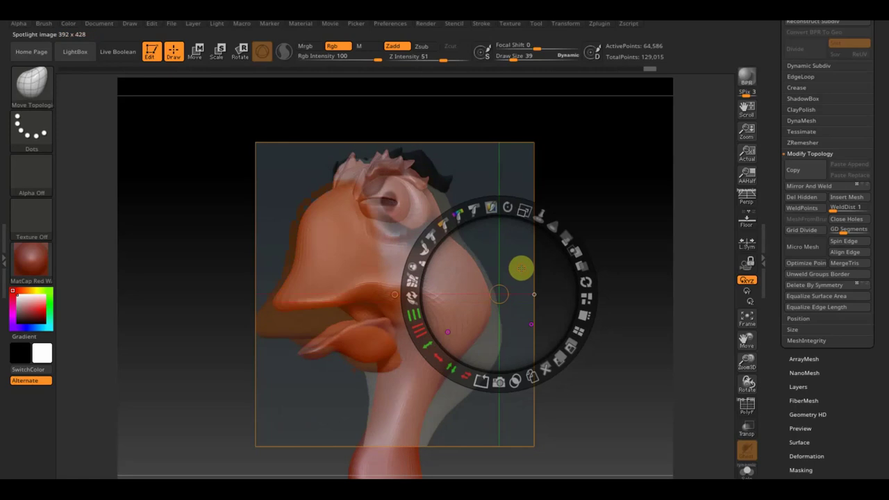
mouse_move(522, 210)
left_mouse_down()
mouse_move(516, 238)
mouse_move(482, 214)
left_mouse_up()
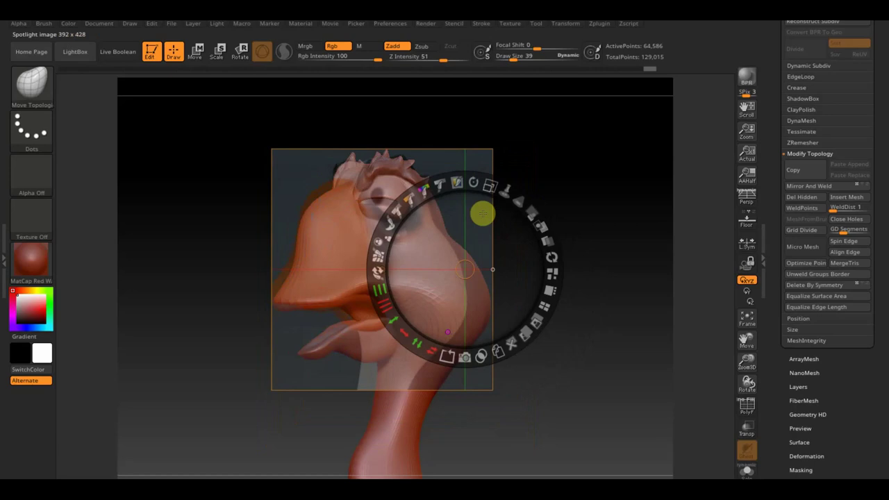
mouse_move(482, 213)
left_mouse_down()
mouse_move(492, 214)
mouse_move(488, 207)
mouse_move(484, 216)
left_mouse_up()
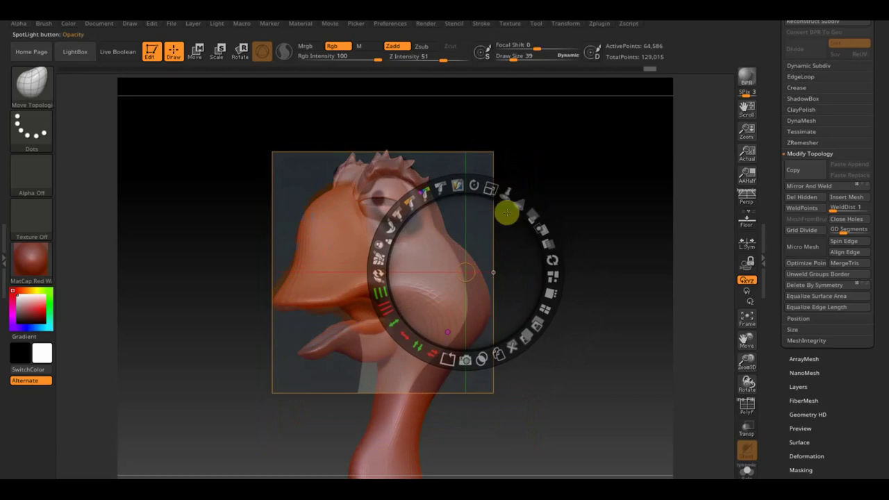
mouse_move(555, 208)
left_mouse_down()
mouse_move(533, 210)
mouse_move(551, 323)
left_mouse_up()
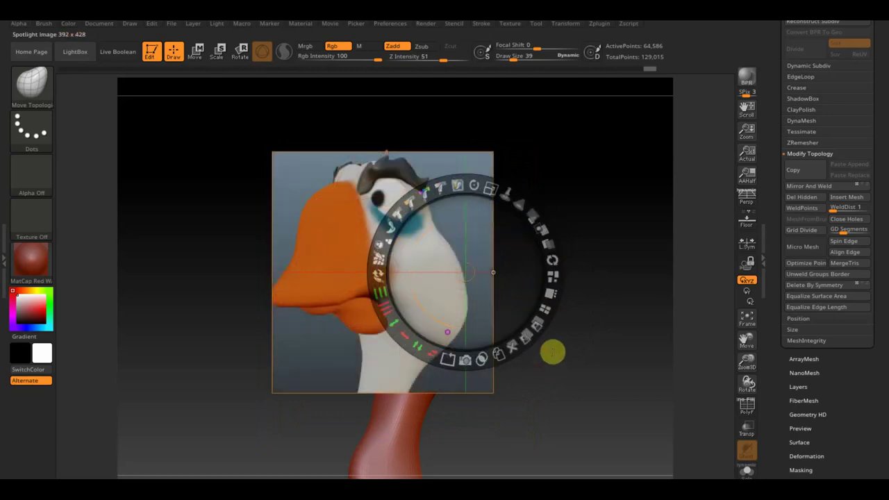
key("z")
left_click(31, 84)
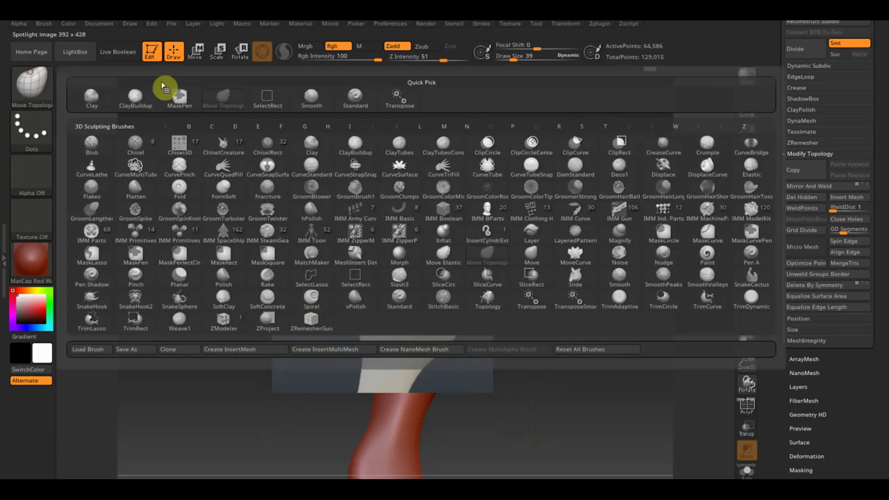
left_click(362, 102)
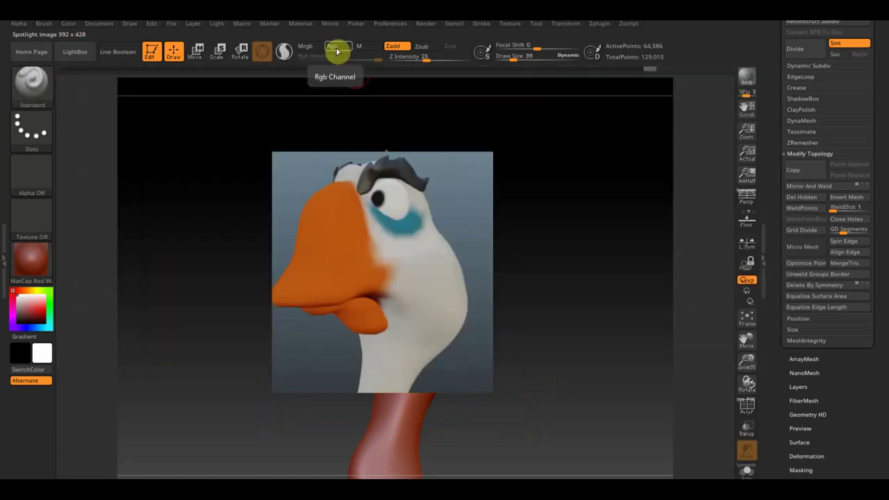
With Rgb on, Zadd off and Draw Size 129, project the orange beak and blue eye colours
left_click(334, 46)
left_click(396, 46)
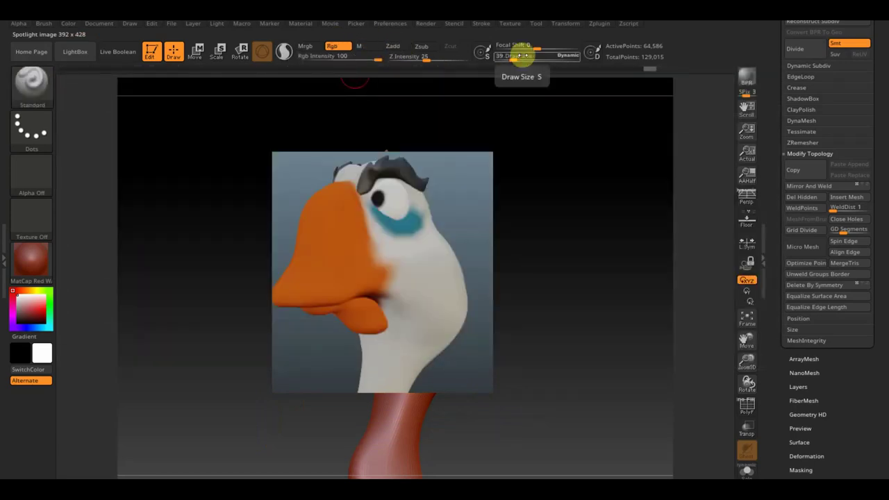
left_click_drag(510, 57, 525, 64)
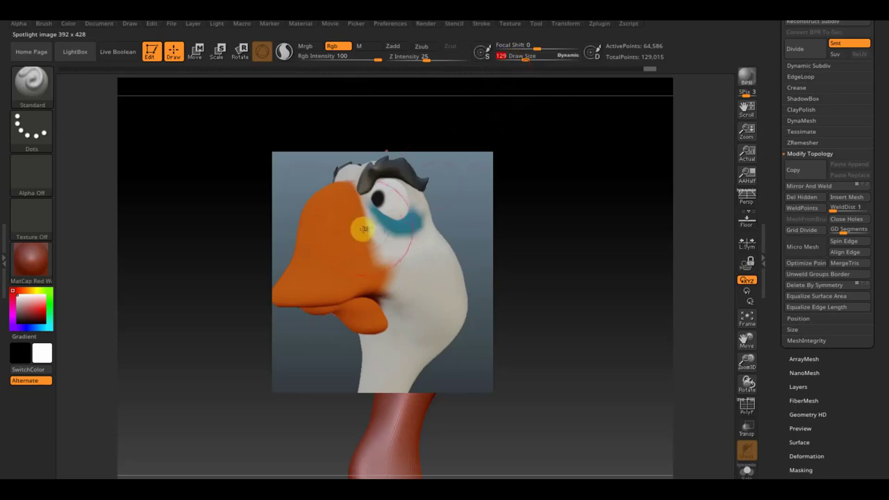
left_click_drag(343, 232, 345, 197)
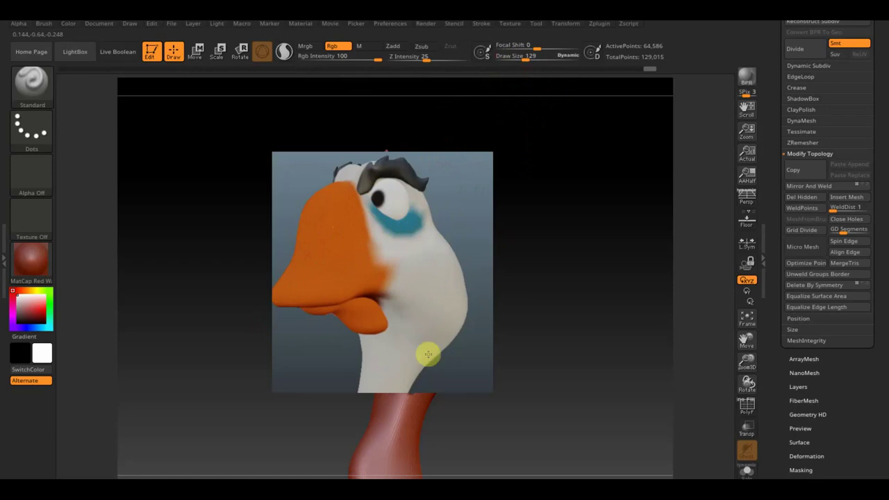
left_click(413, 268)
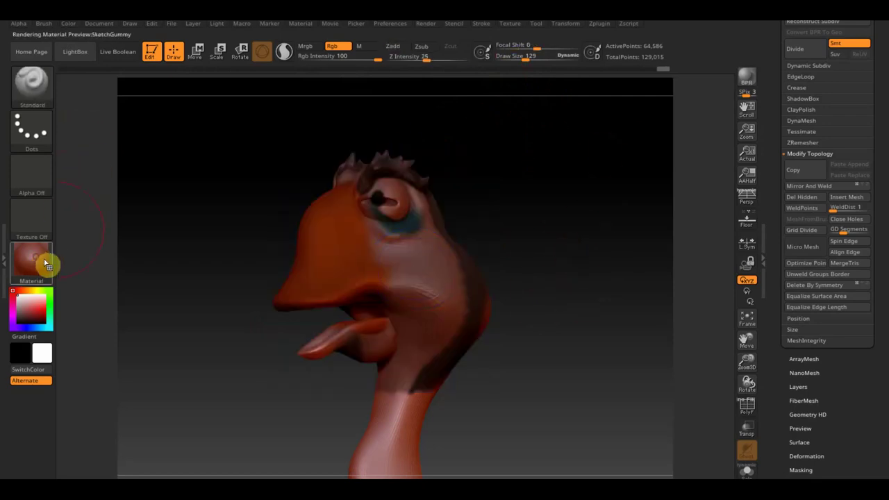
Apply the SketchShaded2 material and paint the dark neck patch light grey
left_click(43, 257)
left_click(132, 320)
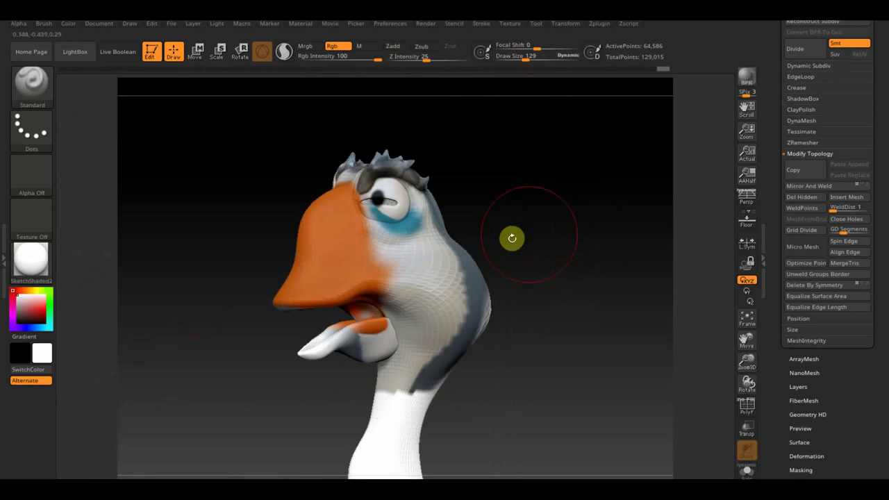
left_click_drag(551, 263, 523, 278)
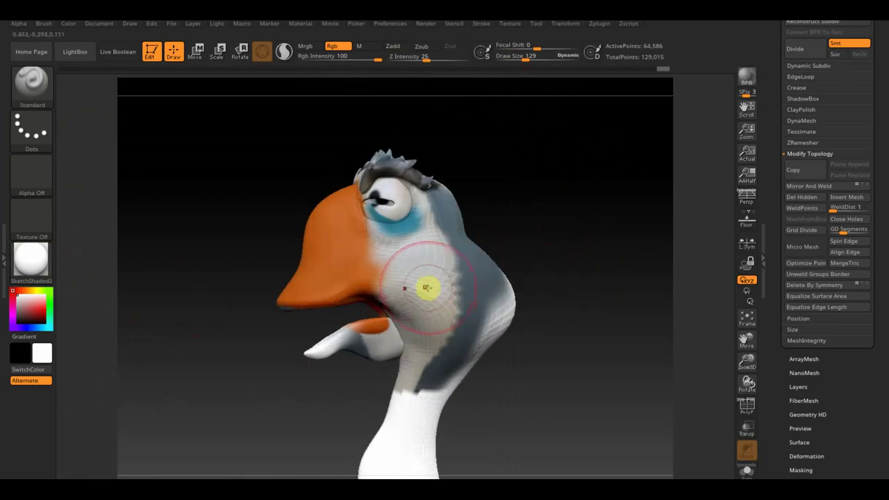
key("c")
mouse_move(444, 278)
left_mouse_down()
mouse_move(470, 282)
mouse_move(470, 204)
mouse_move(440, 213)
mouse_move(520, 322)
mouse_move(464, 363)
mouse_move(447, 406)
mouse_move(377, 440)
left_mouse_up()
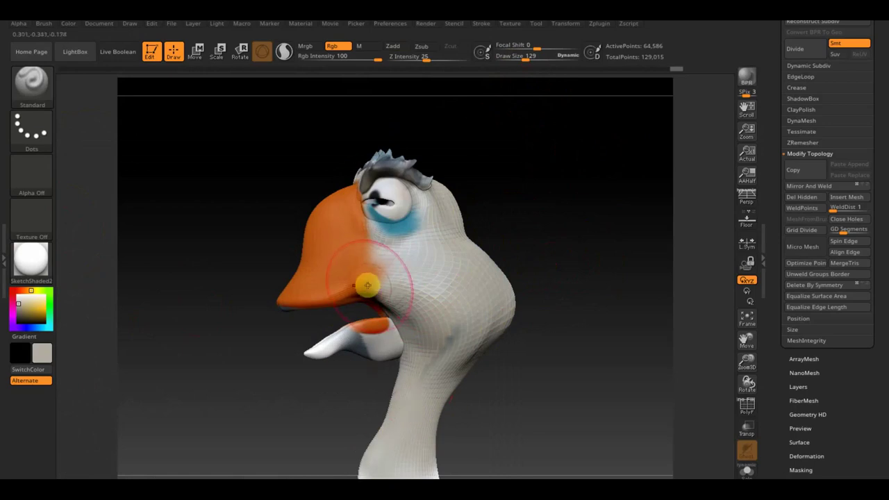
left_click_drag(367, 284, 339, 270)
Paint the tongue with the beak's orange and reduce Draw Size to 21
key("c")
mouse_move(357, 318)
left_mouse_down()
mouse_move(382, 349)
mouse_move(371, 343)
mouse_move(320, 358)
left_mouse_up()
left_click_drag(238, 321, 347, 320)
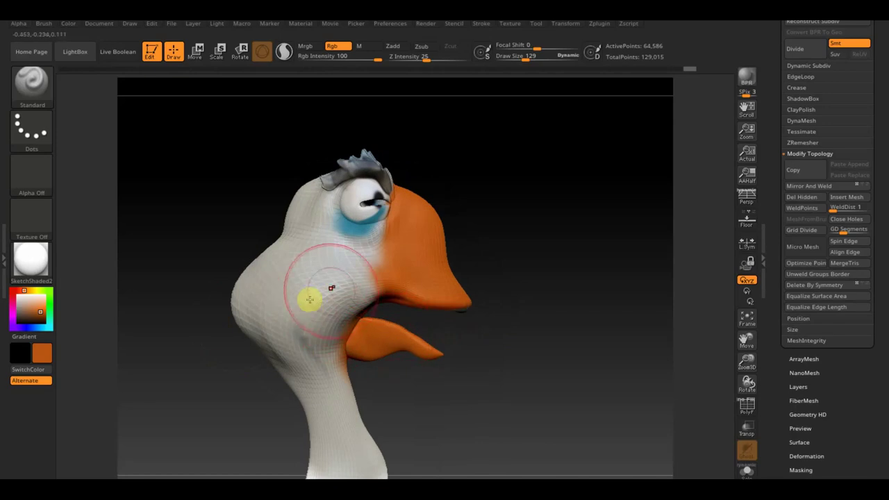
key("c")
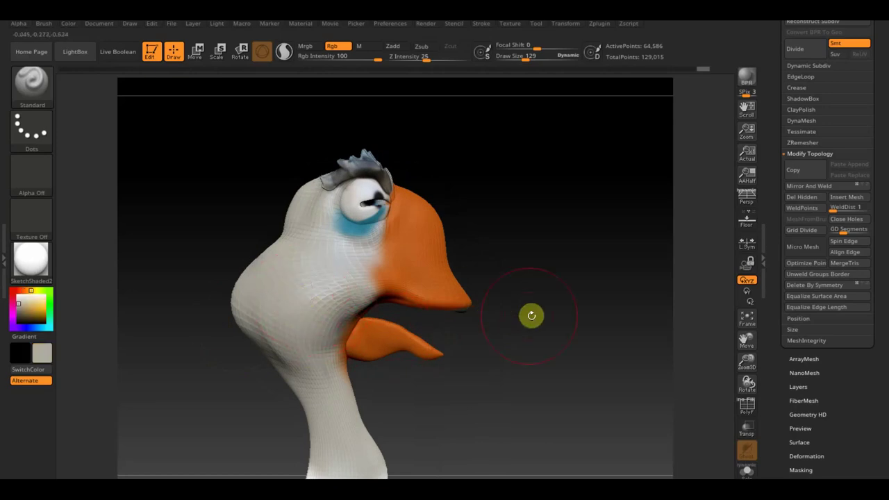
left_click(539, 59)
left_click_drag(539, 59, 509, 59)
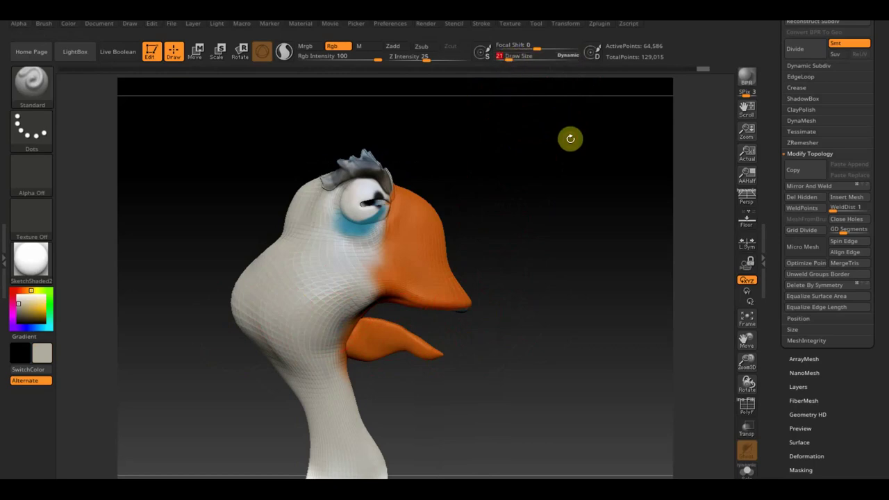
Extend and soften the teal patch under the eye at low colour intensity, Draw Size 51
key("c")
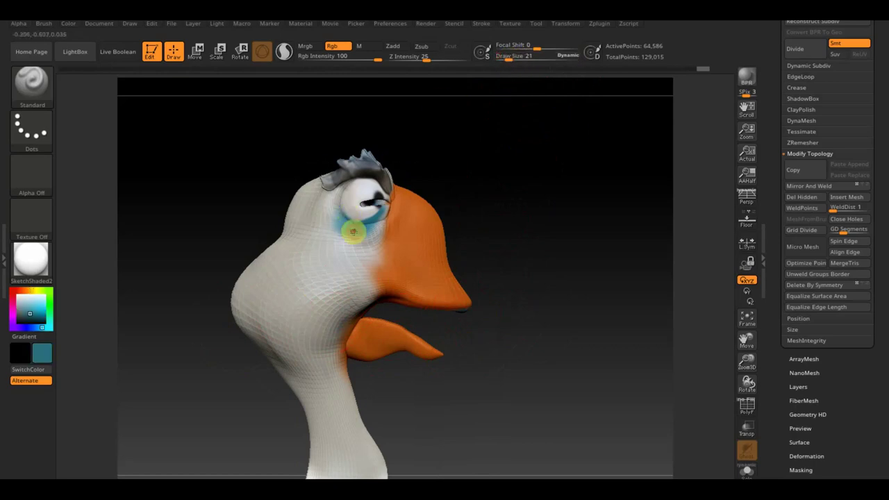
left_click_drag(378, 236, 334, 229)
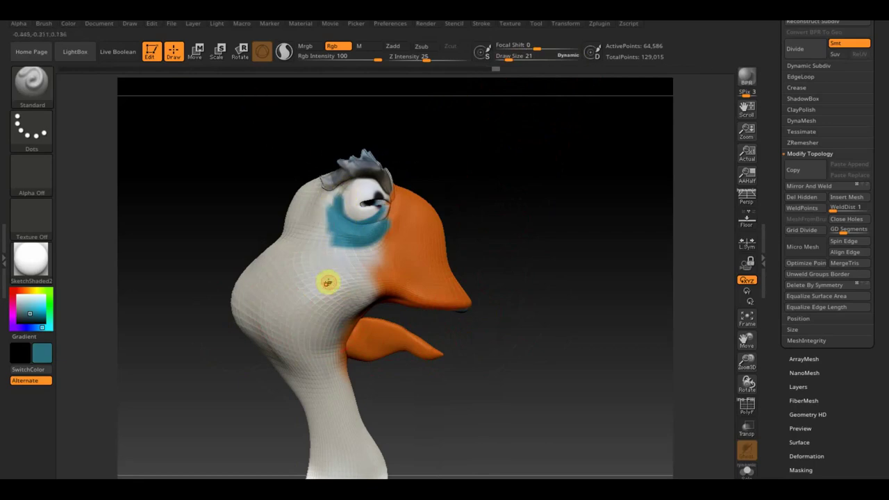
left_click_drag(373, 57, 311, 60)
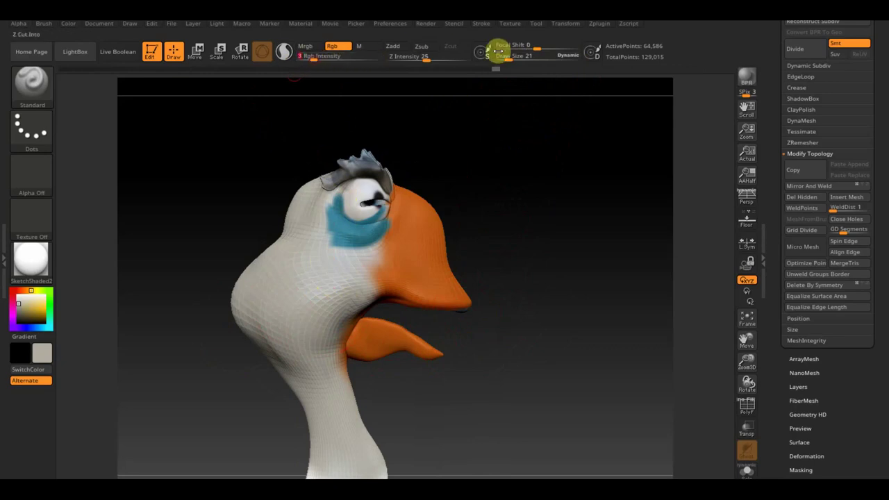
left_click_drag(510, 56, 528, 57)
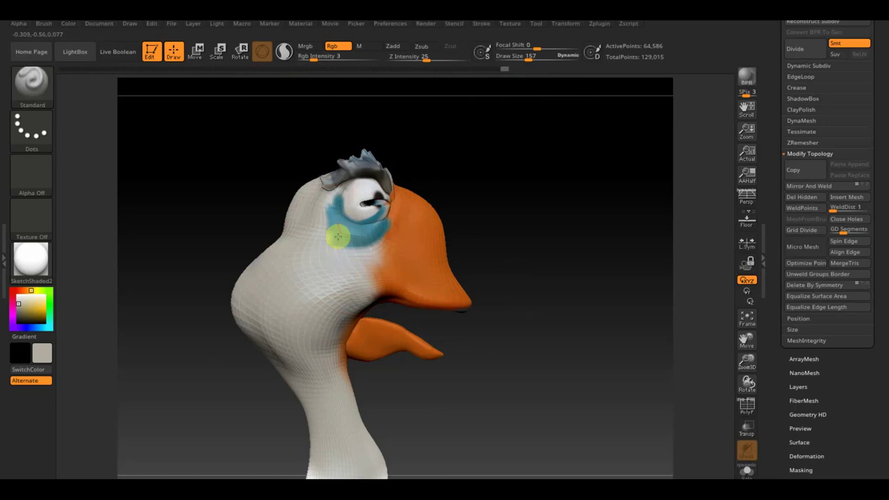
mouse_move(319, 244)
left_mouse_down()
mouse_move(382, 229)
mouse_move(313, 252)
mouse_move(325, 250)
left_mouse_up()
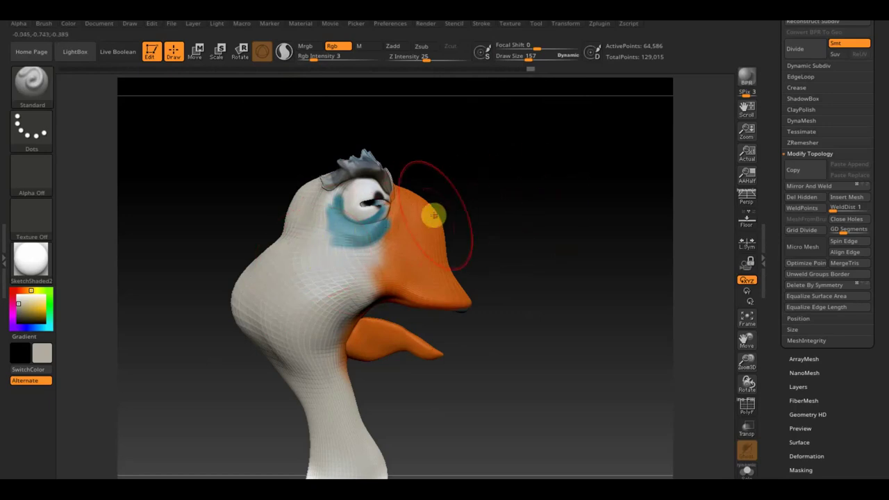
key("c")
left_click_drag(516, 57, 516, 58)
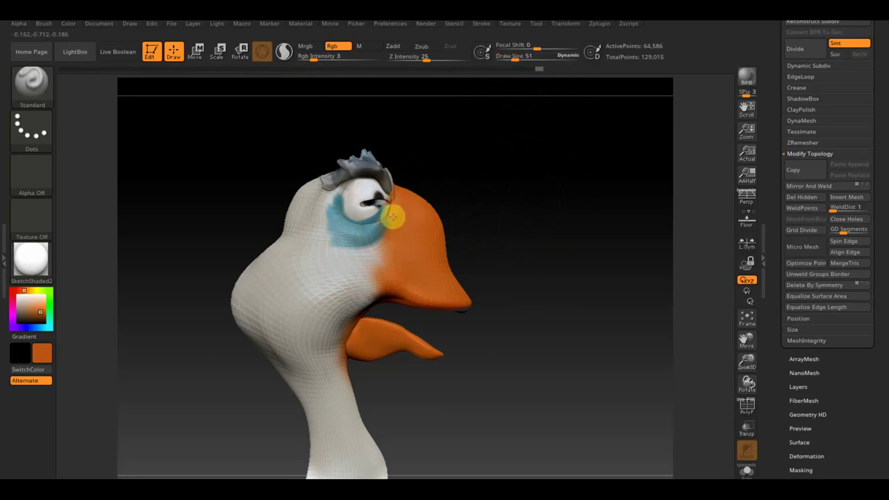
Set Rgb Intensity to 14 and blend white into orange along the cheek border toward the eye
key("c")
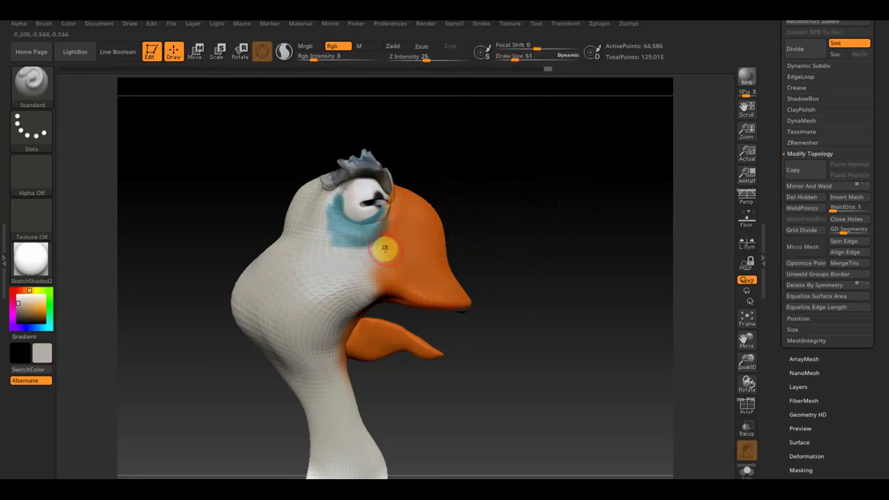
key("c")
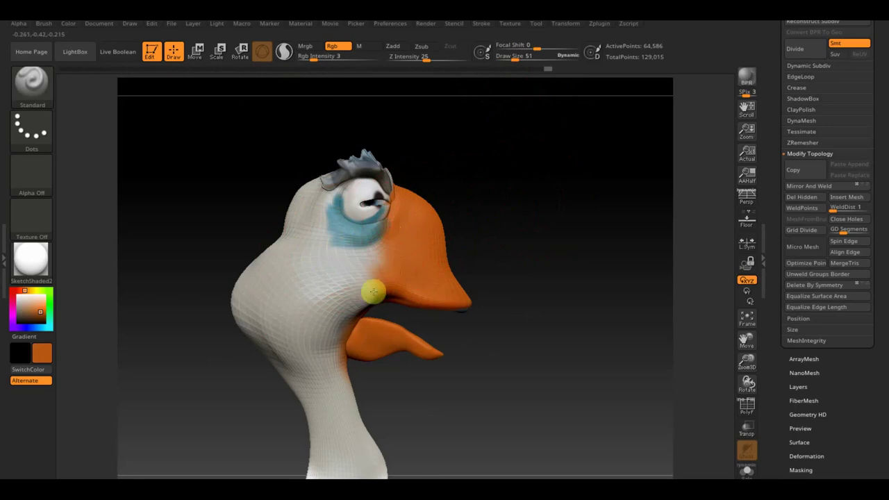
mouse_move(374, 287)
left_mouse_down()
mouse_move(380, 248)
mouse_move(361, 278)
left_mouse_up()
key("c")
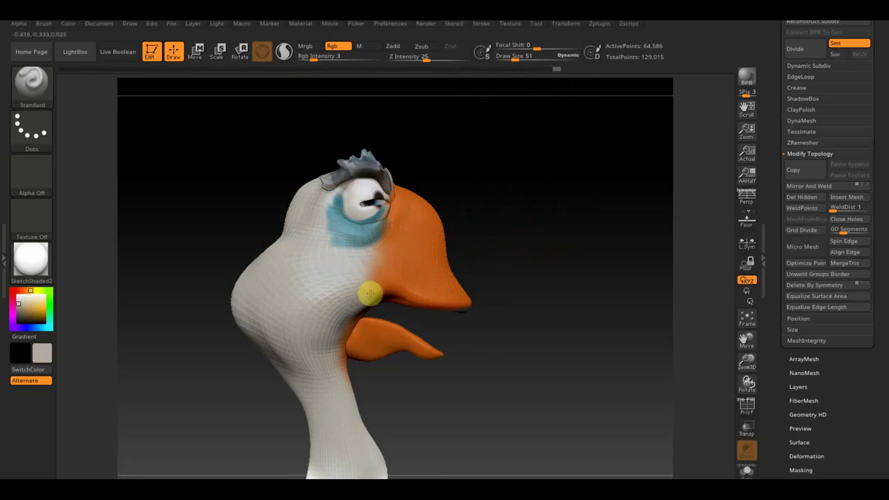
left_click(313, 55)
type("14")
key("Return")
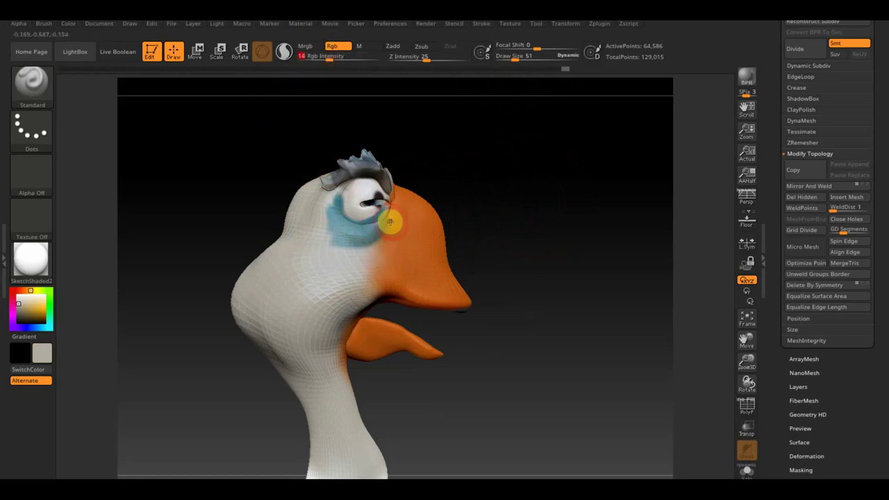
mouse_move(365, 270)
left_mouse_down()
mouse_move(391, 236)
mouse_move(343, 256)
mouse_move(301, 217)
left_mouse_up()
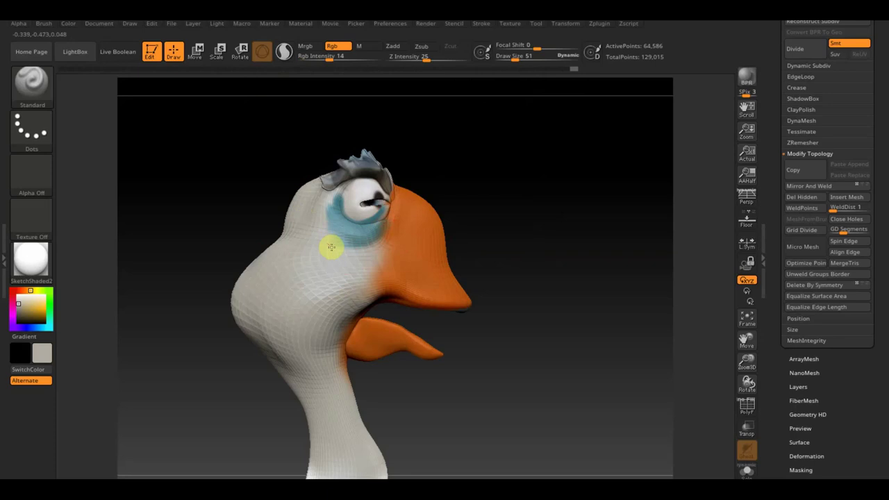
left_click_drag(327, 252, 368, 199)
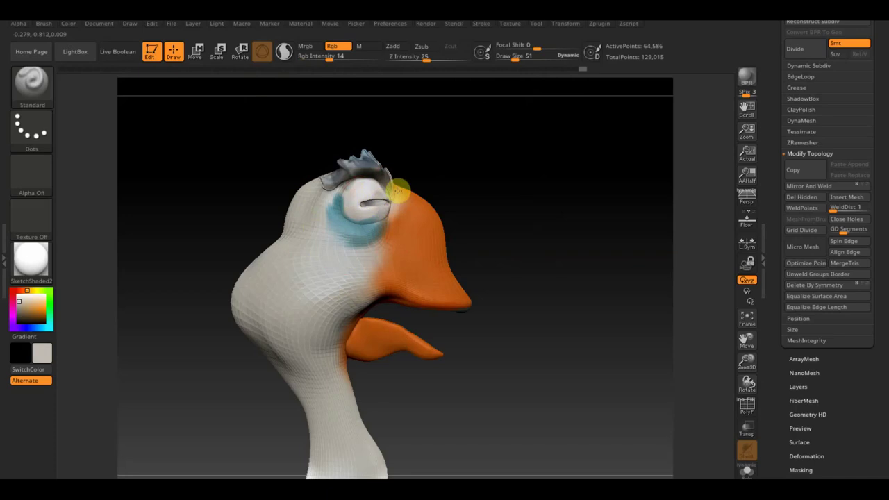
mouse_move(492, 162)
left_mouse_down()
mouse_move(454, 183)
mouse_move(510, 174)
mouse_move(511, 206)
mouse_move(468, 185)
left_mouse_up()
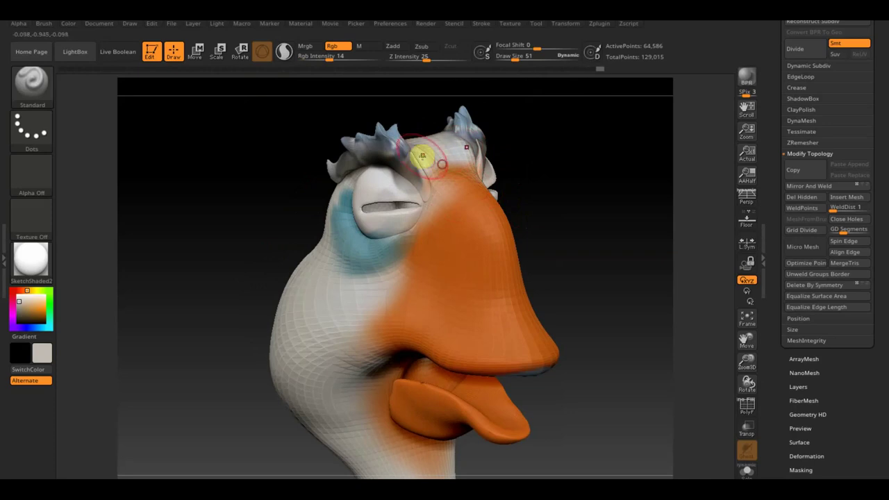
At Draw Size 33, repaint white and orange along the beak edge beside the eye
mouse_move(535, 192)
left_mouse_down()
mouse_move(567, 192)
mouse_move(488, 217)
left_mouse_up()
key("c")
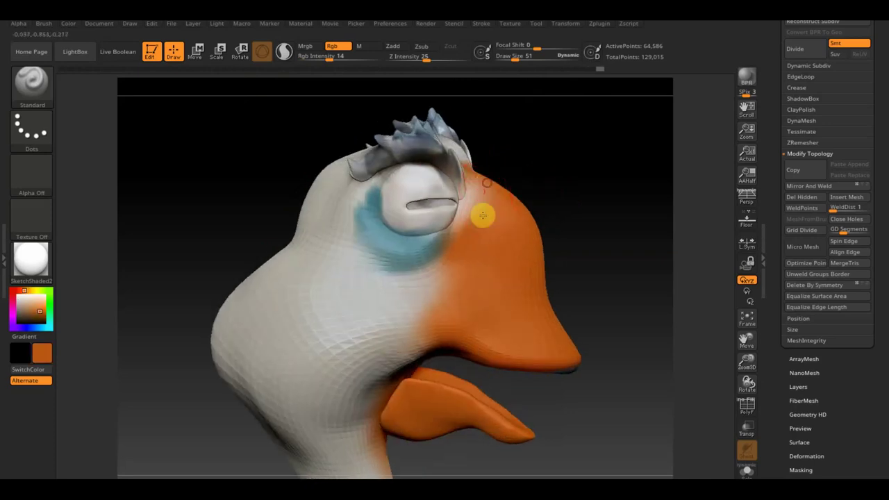
mouse_move(563, 160)
left_mouse_down()
mouse_move(520, 153)
mouse_move(547, 165)
mouse_move(535, 180)
left_mouse_up()
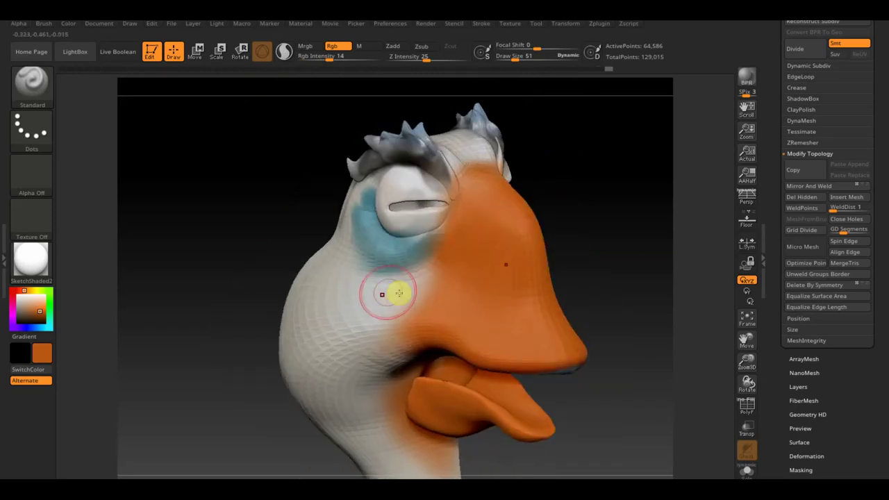
left_click_drag(190, 230, 199, 224)
key("c")
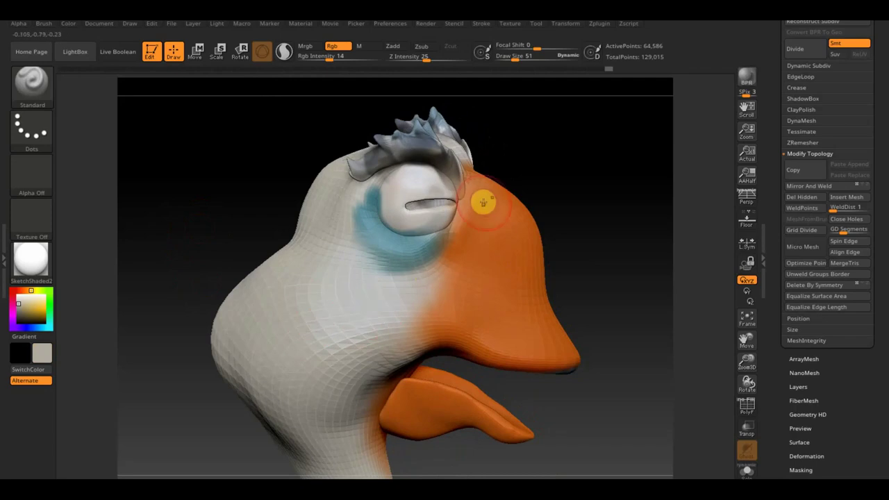
left_click_drag(516, 56, 512, 56)
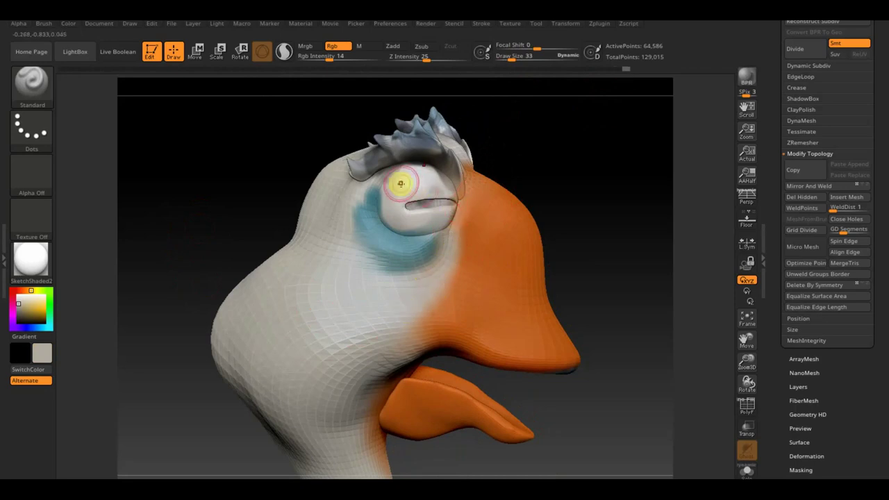
key("c")
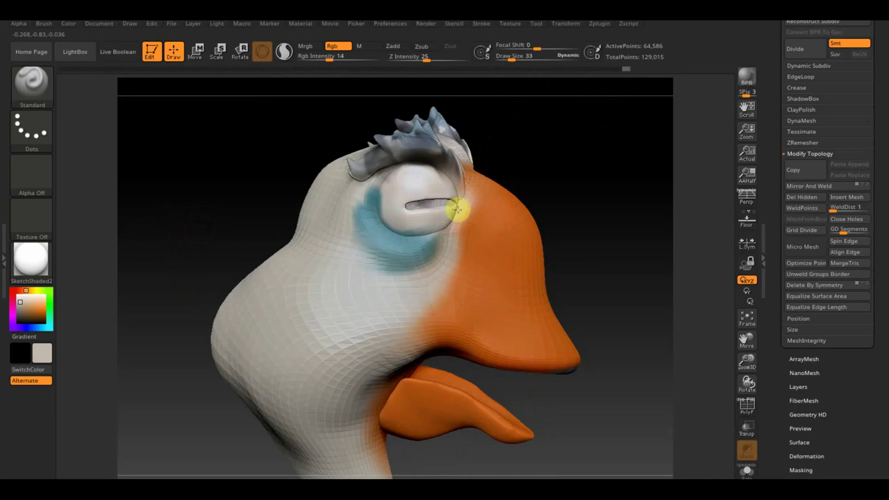
left_click_drag(458, 209, 456, 196)
key("c")
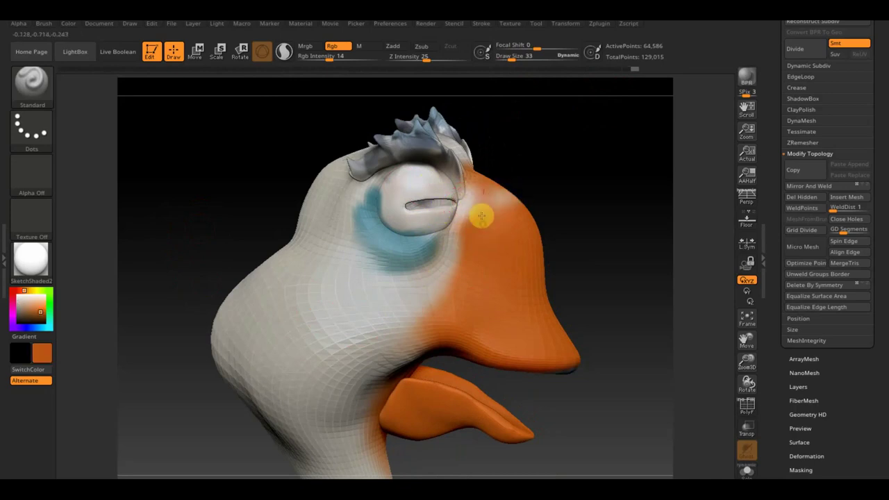
mouse_move(479, 167)
left_mouse_down()
mouse_move(472, 238)
mouse_move(500, 201)
mouse_move(515, 196)
left_mouse_up()
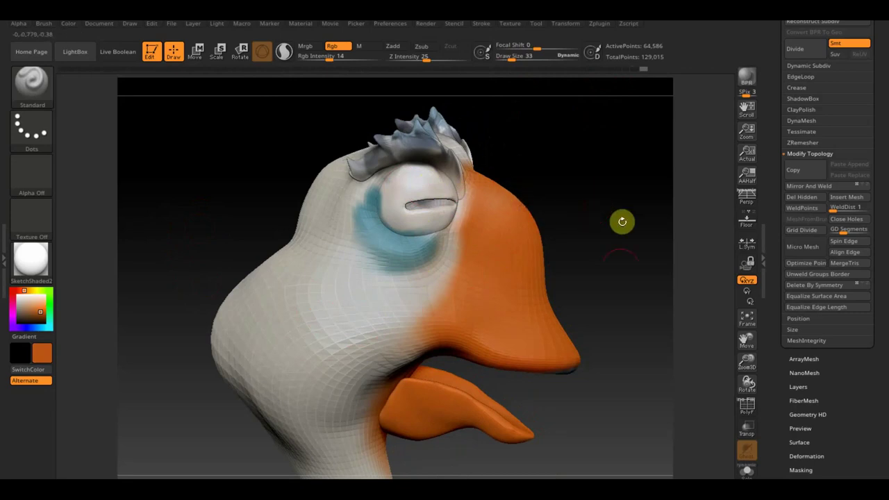
Sample white and paint the grey head-top patches at Draw Size 81, Rgb Intensity 44
mouse_move(614, 263)
left_mouse_down("alt")
mouse_move(589, 176)
mouse_move(455, 378)
left_mouse_up("alt")
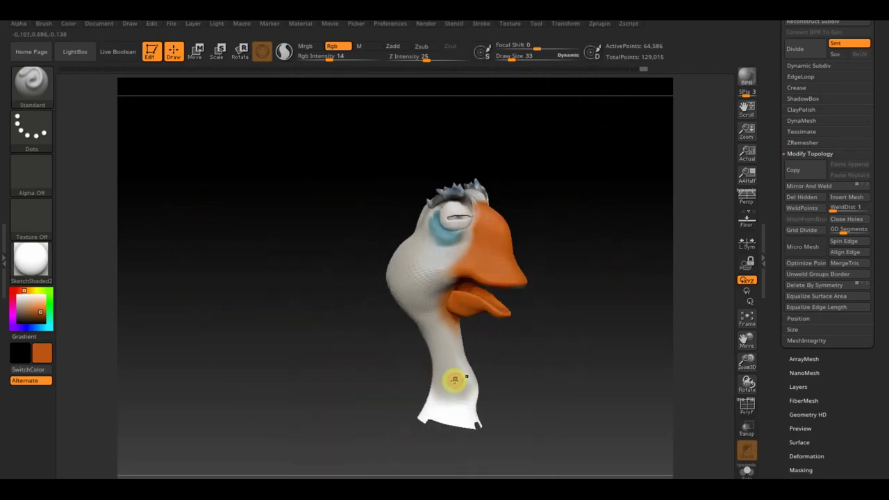
key("c")
left_click_drag(520, 60, 531, 65)
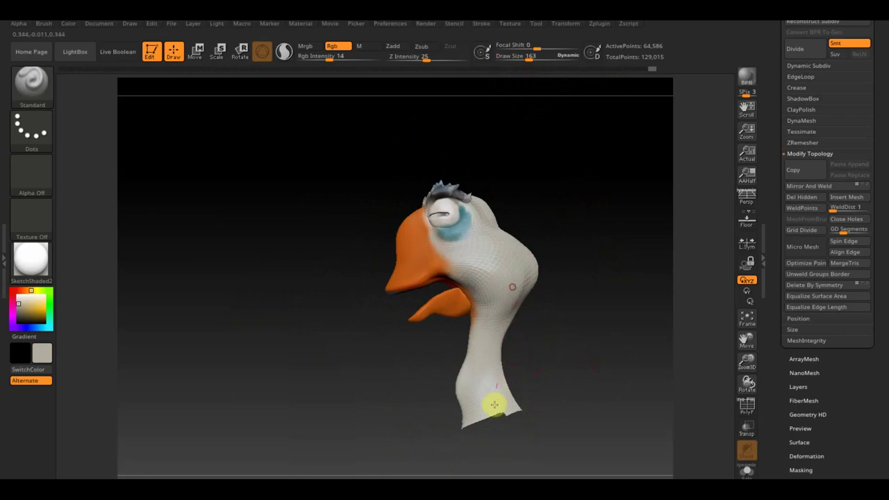
mouse_move(593, 195)
left_mouse_down()
mouse_move(579, 329)
mouse_move(498, 239)
left_mouse_up()
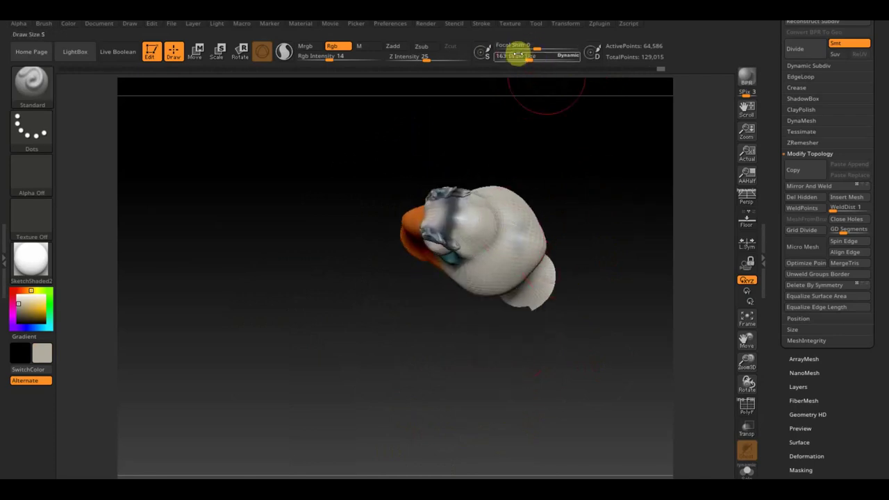
left_click_drag(531, 55, 520, 56)
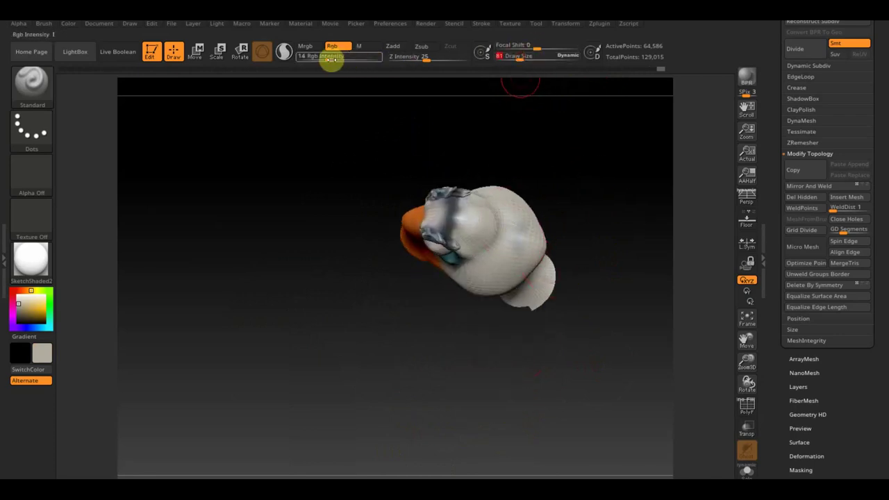
left_click_drag(351, 64, 354, 63)
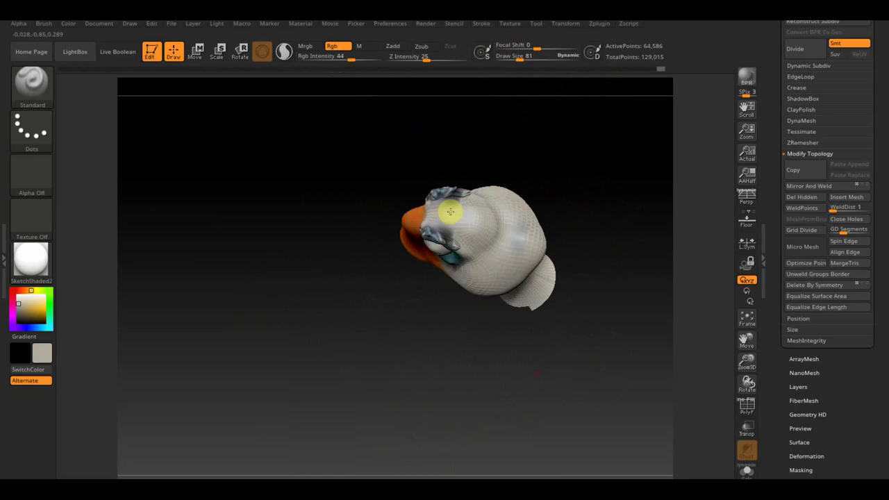
left_click_drag(443, 201, 469, 215)
Orbit beneath the head and paint the inside of the mouth orange
mouse_move(542, 163)
left_mouse_down()
mouse_move(558, 141)
mouse_move(534, 188)
left_mouse_up()
mouse_move(485, 263)
left_mouse_down()
mouse_move(483, 276)
mouse_move(518, 277)
left_mouse_up()
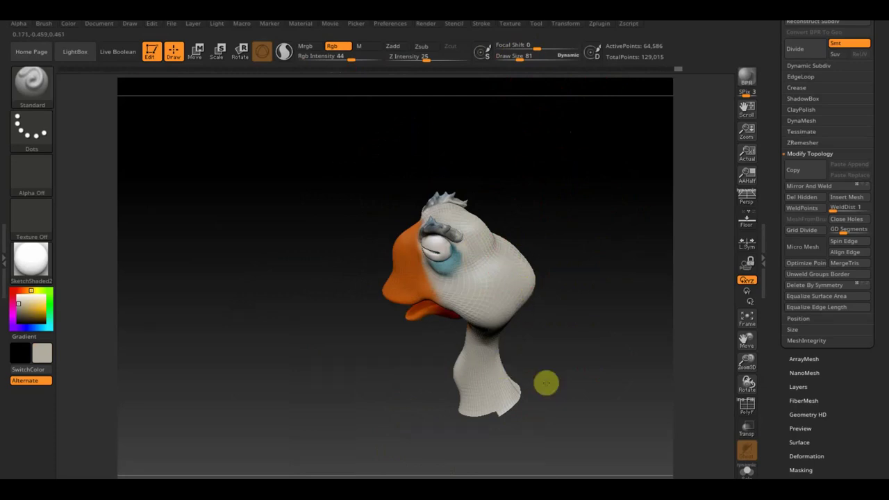
mouse_move(548, 339)
left_mouse_down()
mouse_move(581, 296)
mouse_move(521, 312)
left_mouse_up()
left_click(478, 319)
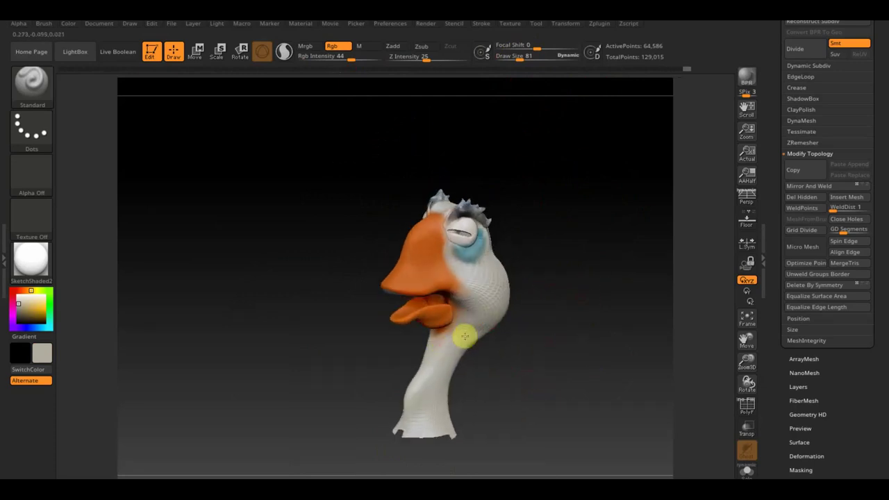
mouse_move(502, 344)
left_mouse_down()
mouse_move(547, 296)
mouse_move(556, 236)
mouse_move(530, 202)
mouse_move(537, 289)
left_mouse_up()
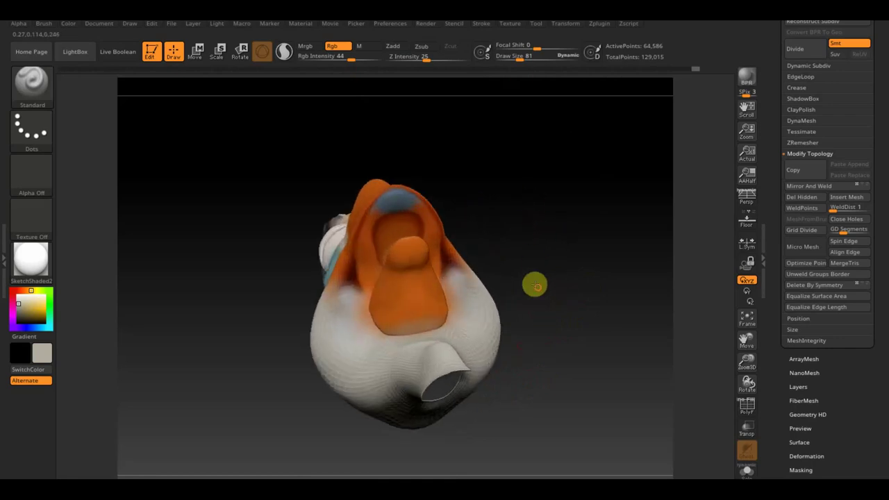
mouse_move(344, 318)
left_mouse_down()
mouse_move(324, 302)
mouse_move(366, 266)
mouse_move(397, 204)
left_mouse_up()
Check the face from several angles, sampling the dark red and the neck's light grey
key("c")
mouse_move(529, 173)
left_mouse_down()
mouse_move(561, 181)
mouse_move(500, 192)
left_mouse_up()
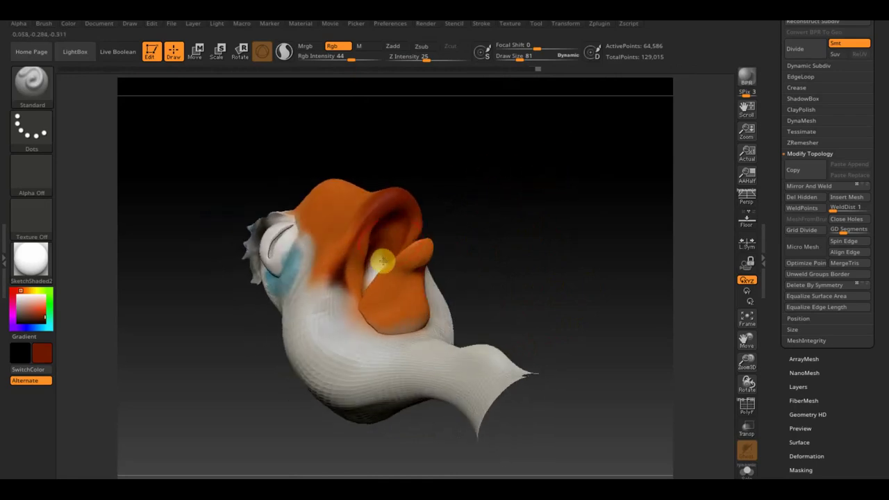
mouse_move(459, 209)
left_mouse_down()
mouse_move(496, 240)
mouse_move(449, 260)
mouse_move(392, 249)
left_mouse_up()
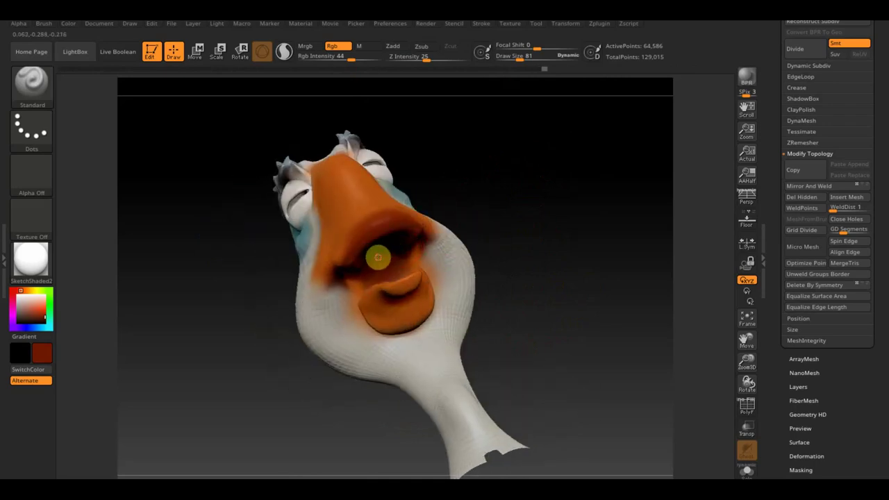
mouse_move(525, 196)
left_mouse_down()
mouse_move(507, 222)
mouse_move(392, 222)
left_mouse_up()
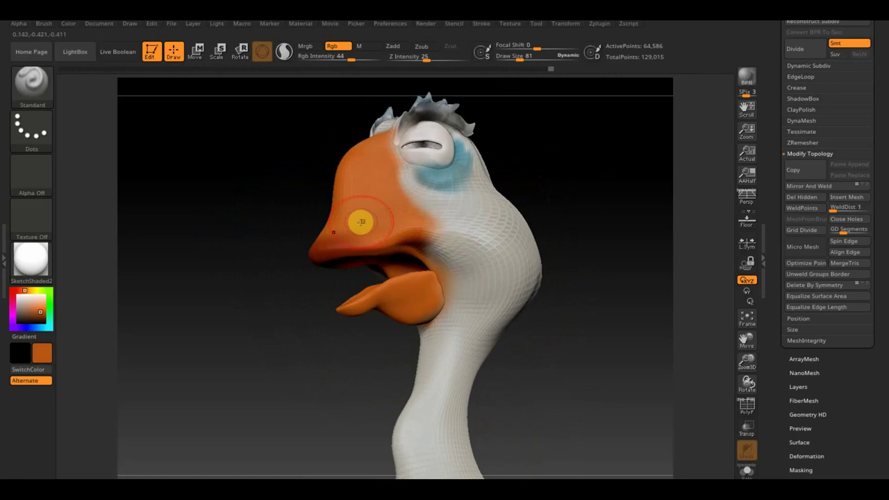
left_click_drag(235, 224, 256, 331)
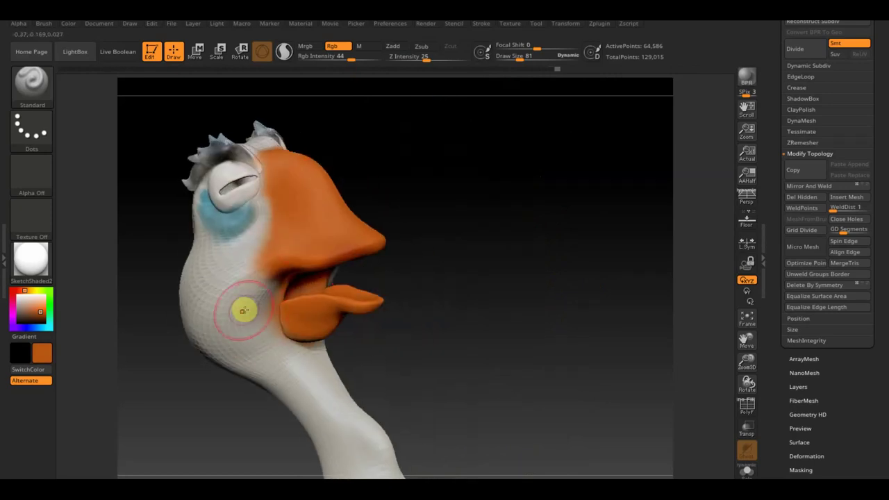
key("c")
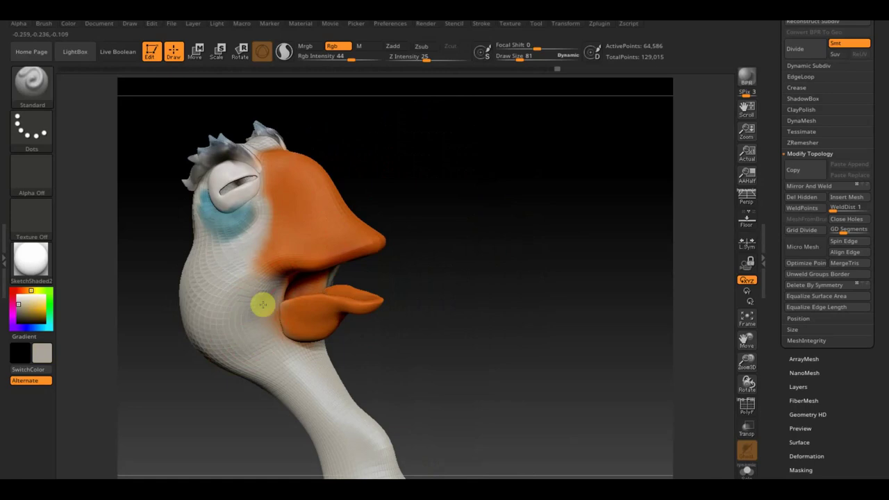
mouse_move(387, 305)
left_mouse_down()
mouse_move(388, 292)
mouse_move(365, 292)
mouse_move(401, 298)
mouse_move(378, 299)
left_mouse_up()
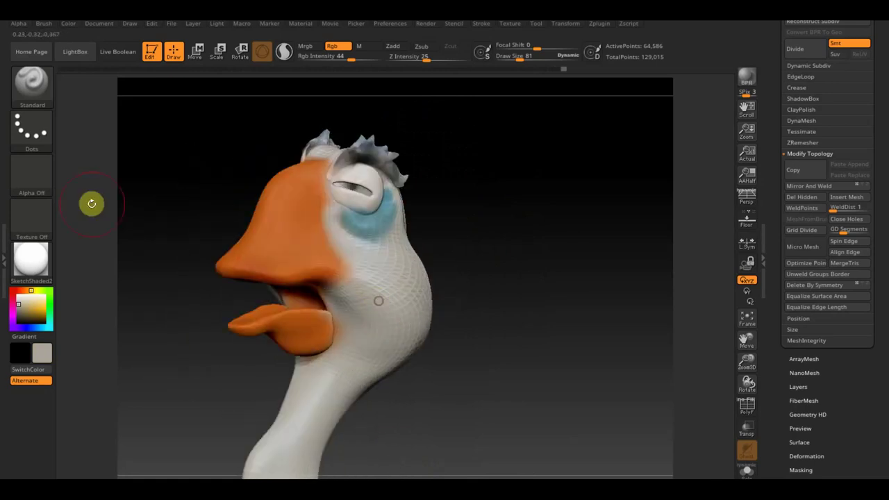
left_click(44, 94)
Select the ClayBuildup brush, shrink Draw Size to 30 and lower Z Intensity
left_click(154, 100)
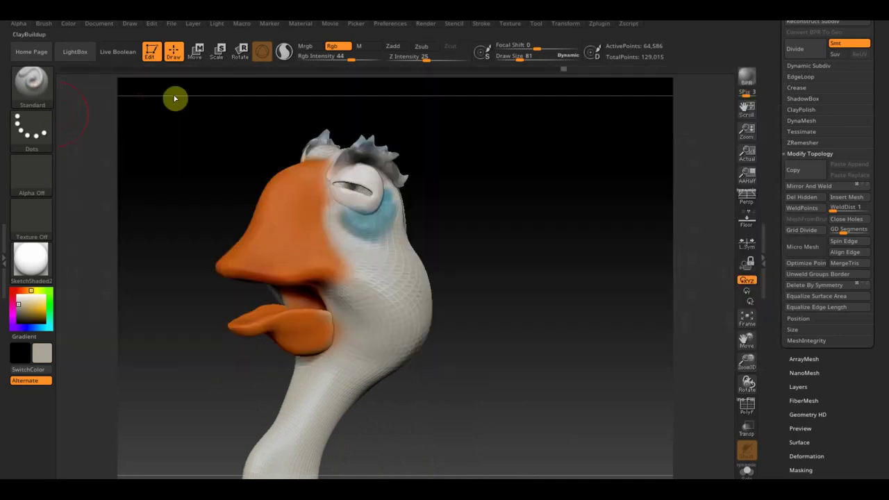
left_click_drag(519, 58, 505, 59)
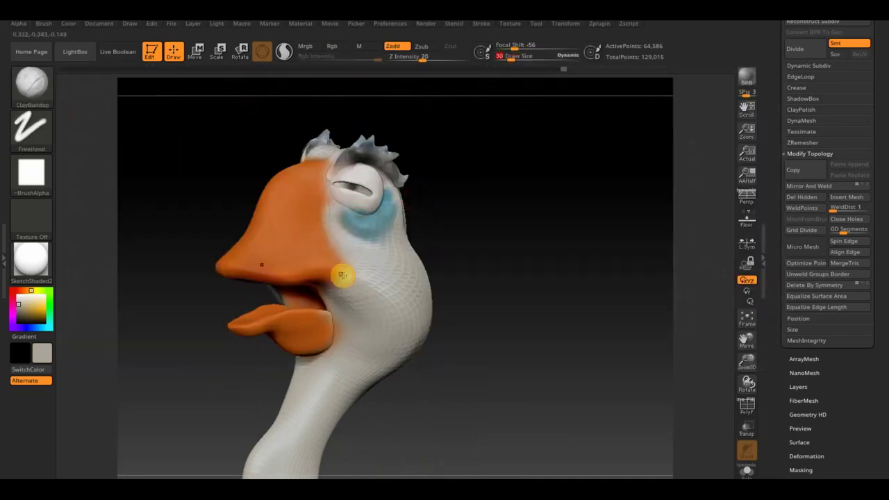
left_click_drag(422, 63, 420, 61)
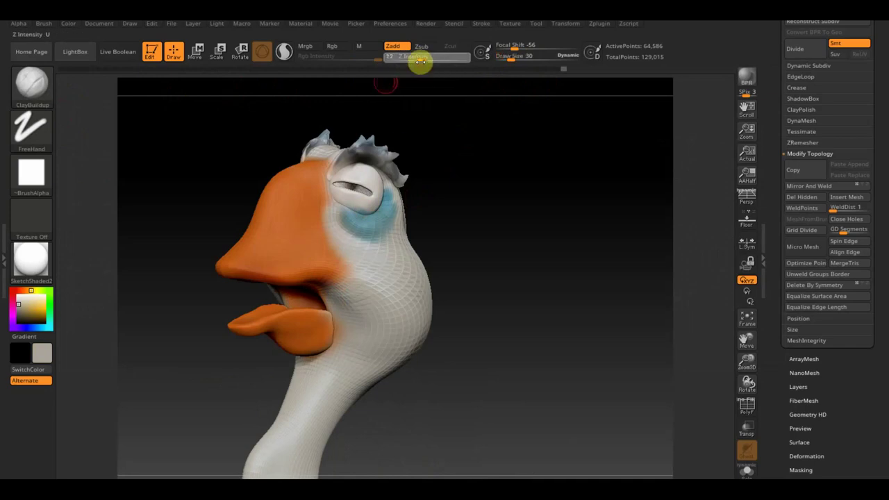
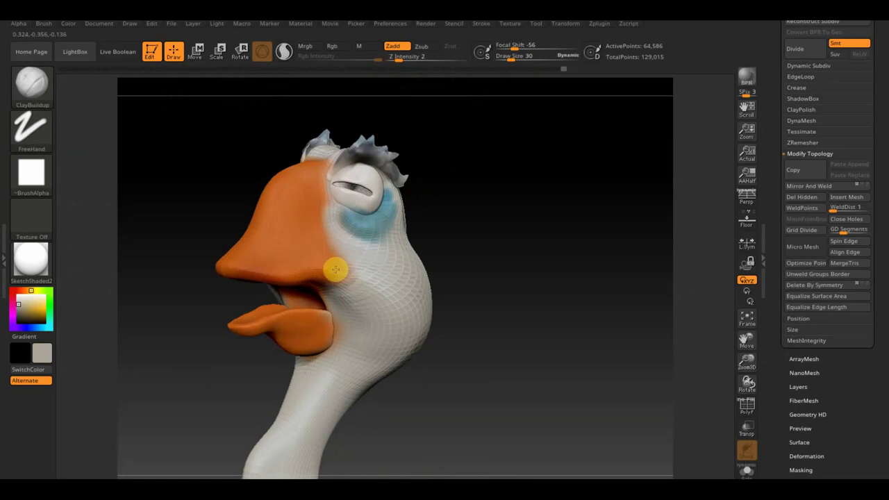
Orbit the duck head into side profile and open the sculpting brush palette
left_click(418, 268)
mouse_move(459, 236)
left_mouse_down()
mouse_move(466, 209)
mouse_move(355, 221)
left_mouse_up()
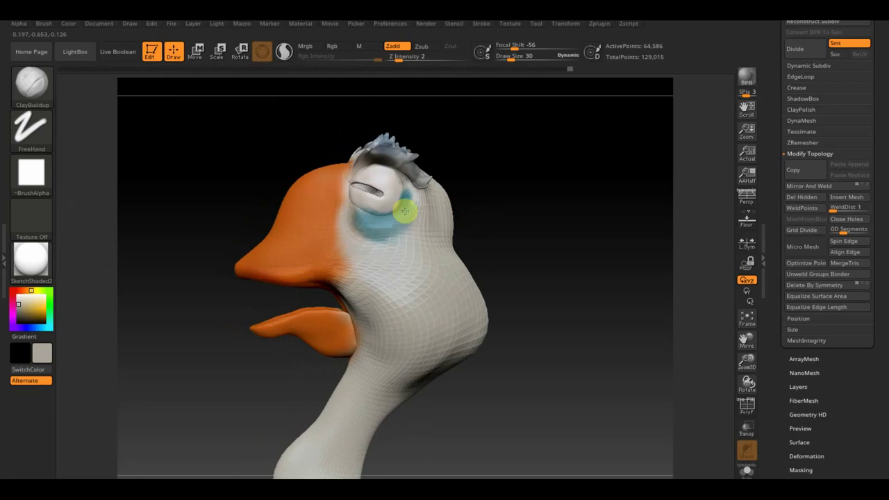
left_click_drag(346, 203, 354, 205)
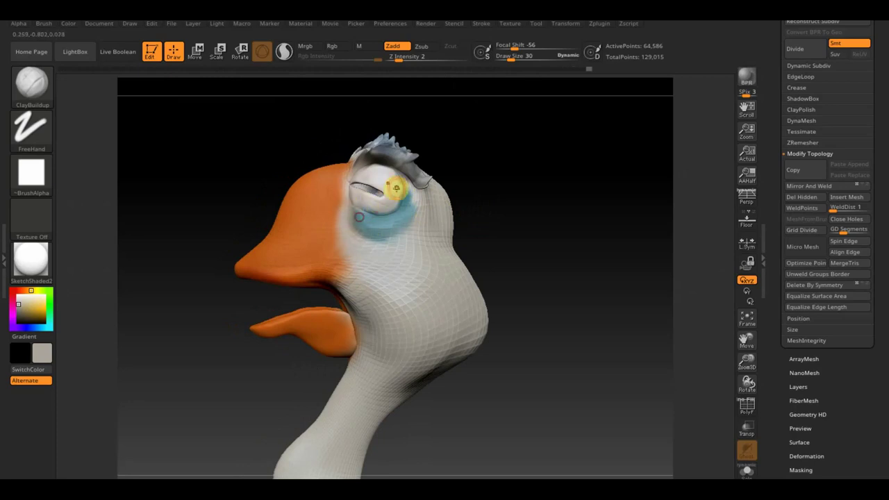
left_click_drag(354, 232, 396, 210)
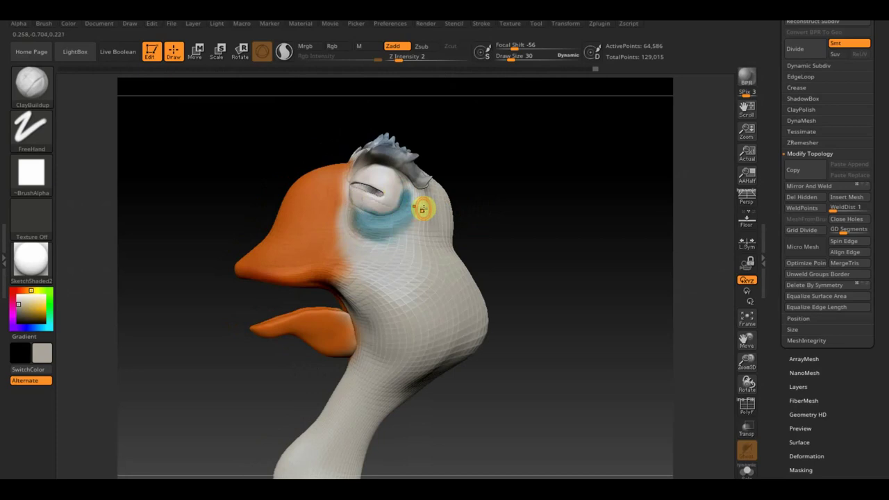
left_click(42, 85)
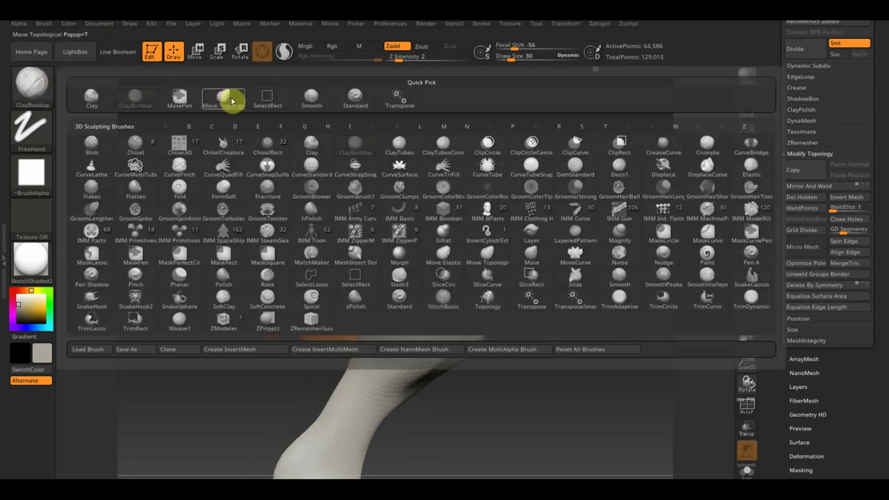
Use the Move Topological brush on the eye, then switch to the Standard brush
left_click(231, 101)
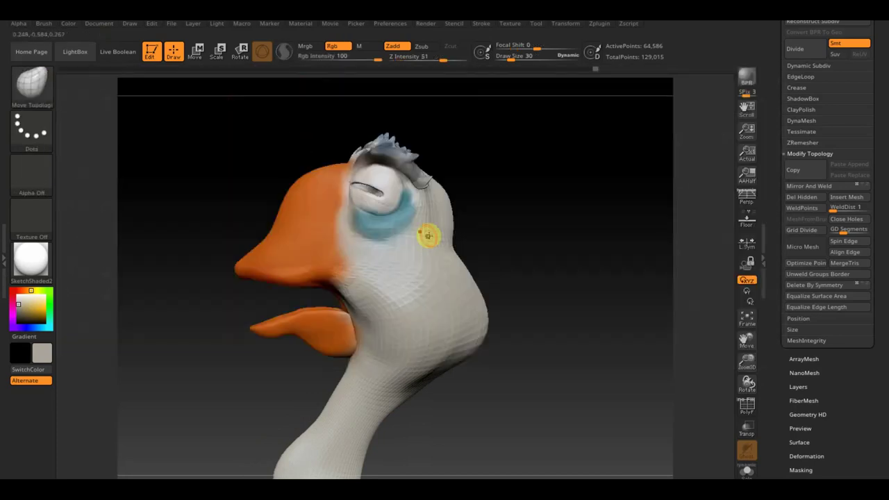
left_click(412, 204)
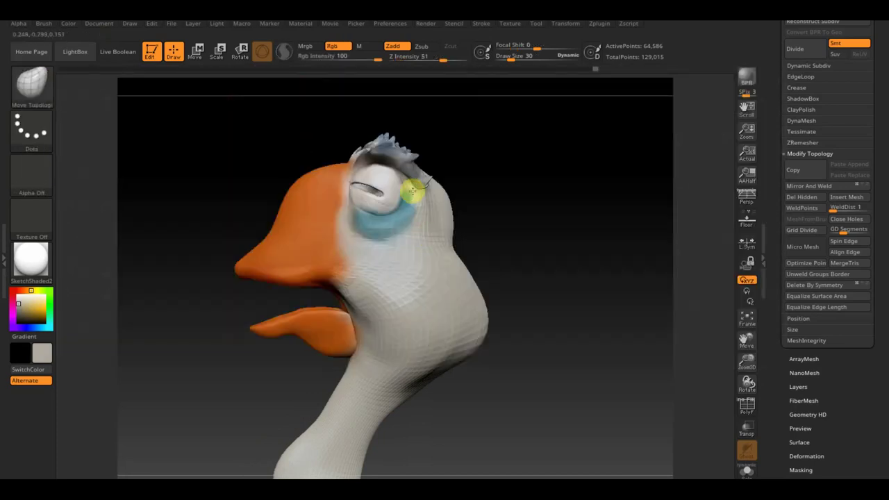
left_click(31, 85)
left_click(354, 99)
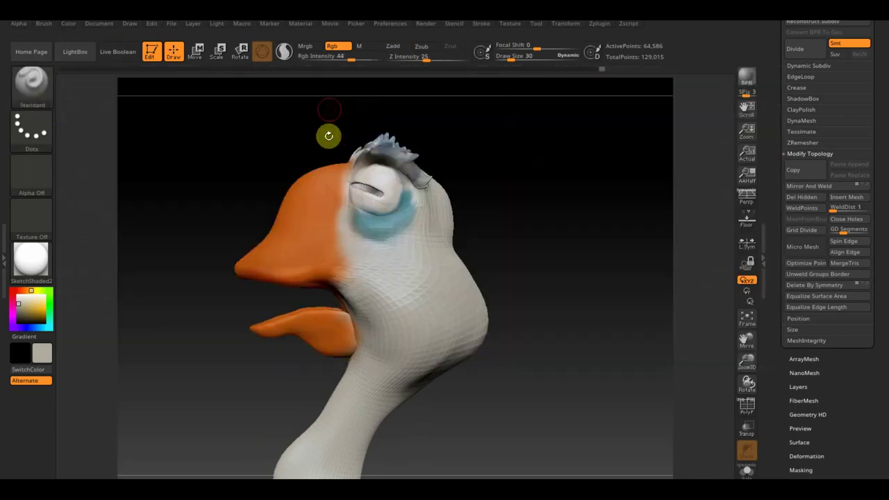
left_click_drag(355, 241, 427, 234)
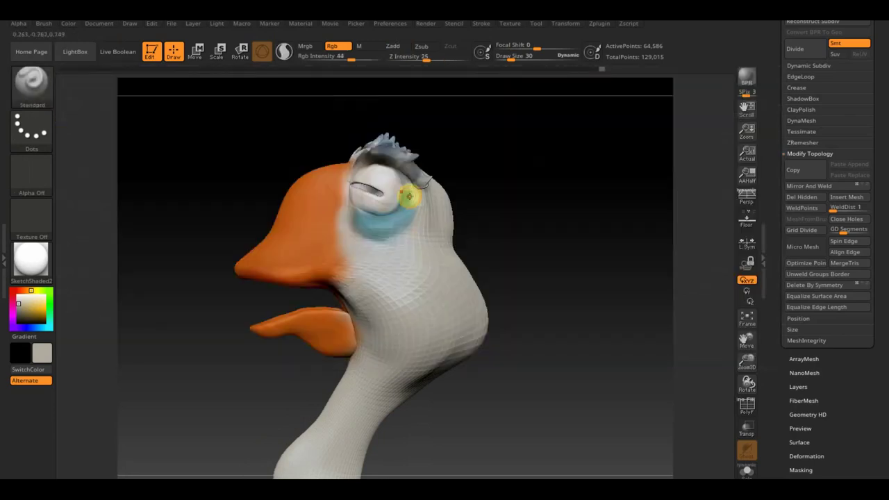
left_click_drag(429, 225, 393, 154)
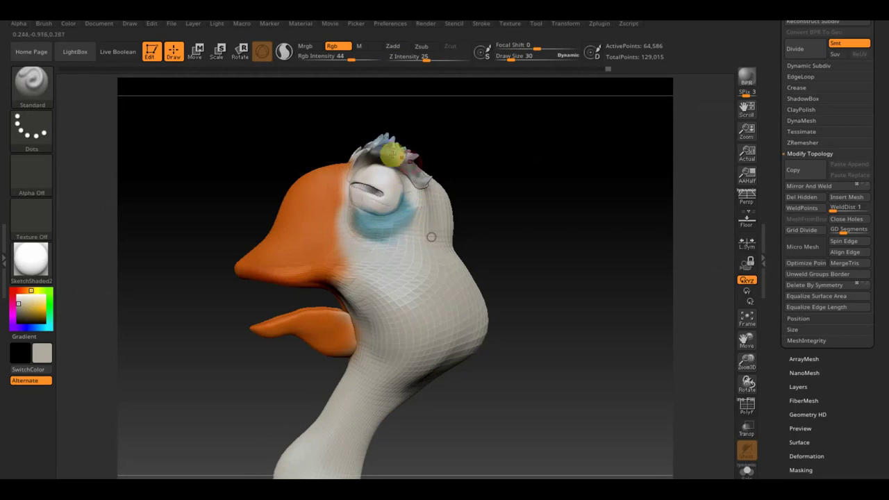
Isolate the eyeball, turn it to inspect its slit, then unhide the whole head
left_click(393, 151, "ctrl+shift")
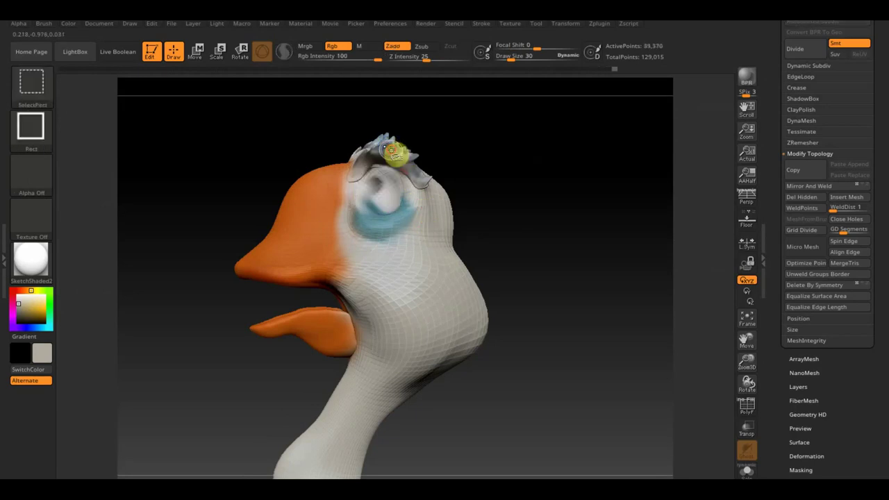
left_click(393, 152, "ctrl+shift")
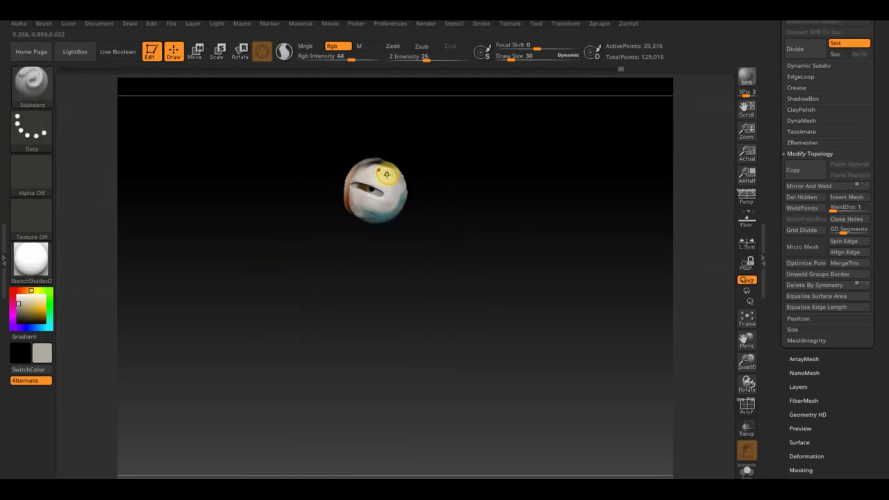
mouse_move(360, 159)
left_mouse_down()
mouse_move(403, 204)
mouse_move(361, 208)
mouse_move(365, 215)
mouse_move(335, 191)
left_mouse_up()
left_click(360, 201)
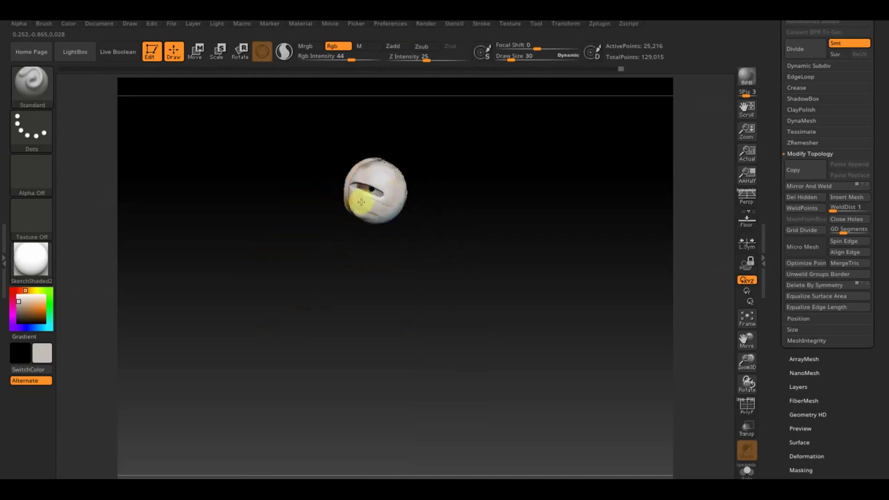
mouse_move(376, 164)
left_mouse_down()
mouse_move(315, 194)
mouse_move(467, 189)
left_mouse_up()
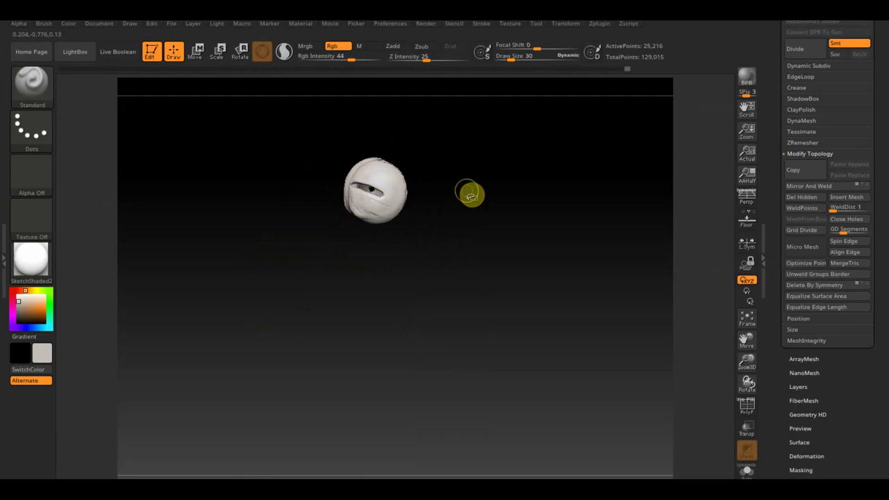
left_click(470, 192, "ctrl+shift")
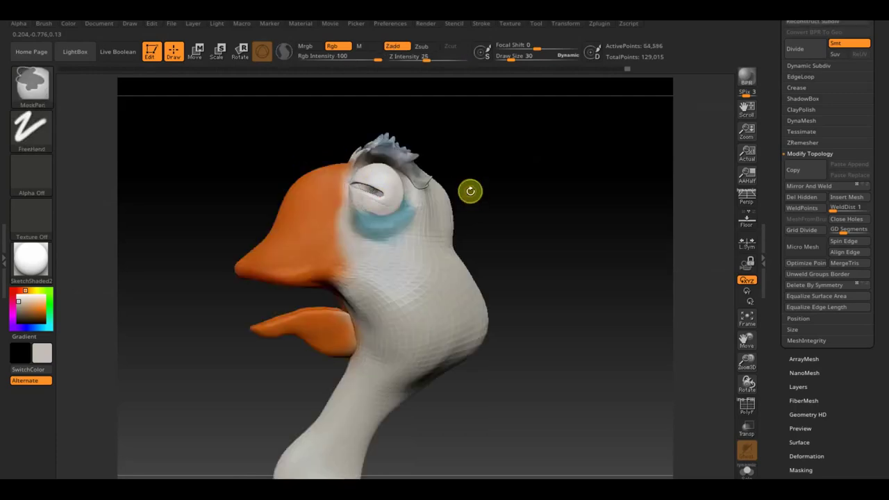
Sample the eye's blue-grey and paint it up the left and right sides of the eye
mouse_move(493, 190)
left_mouse_down()
mouse_move(501, 192)
mouse_move(484, 192)
mouse_move(512, 208)
mouse_move(525, 248)
left_mouse_up()
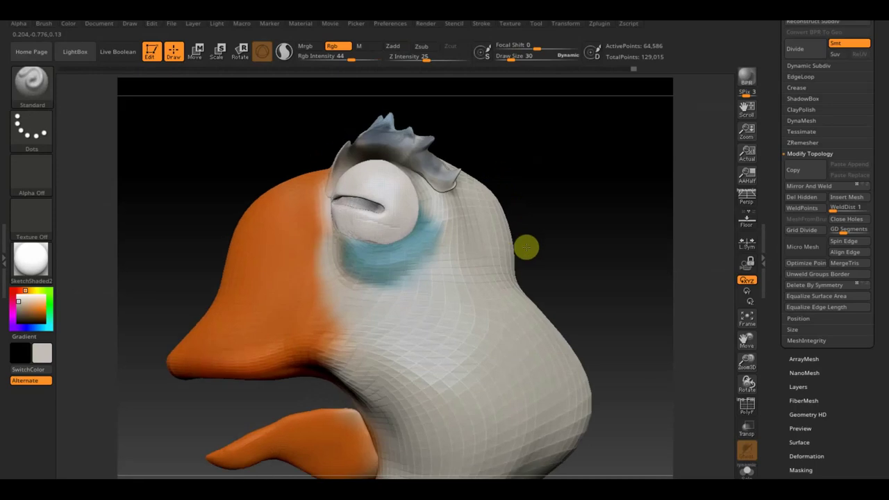
key("c")
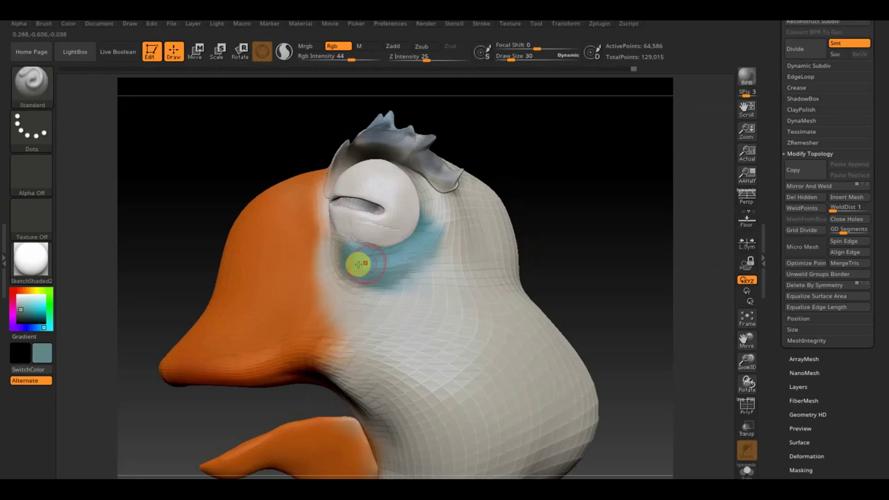
mouse_move(347, 259)
left_mouse_down()
mouse_move(329, 207)
mouse_move(330, 232)
mouse_move(367, 278)
mouse_move(323, 252)
mouse_move(367, 278)
left_mouse_up()
mouse_move(435, 233)
left_mouse_down()
mouse_move(442, 211)
mouse_move(418, 241)
mouse_move(439, 224)
mouse_move(424, 215)
mouse_move(429, 208)
mouse_move(408, 222)
left_mouse_up()
key("c")
key("c")
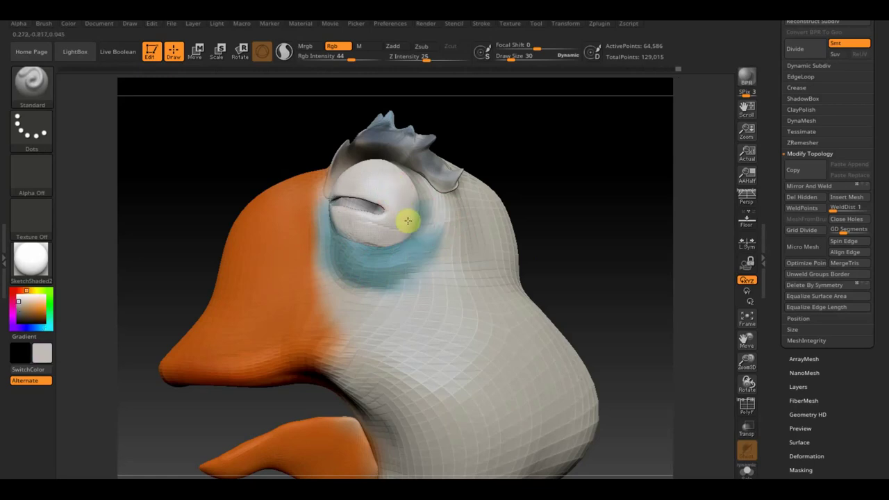
mouse_move(518, 143)
left_mouse_down()
mouse_move(555, 148)
mouse_move(542, 149)
left_mouse_up()
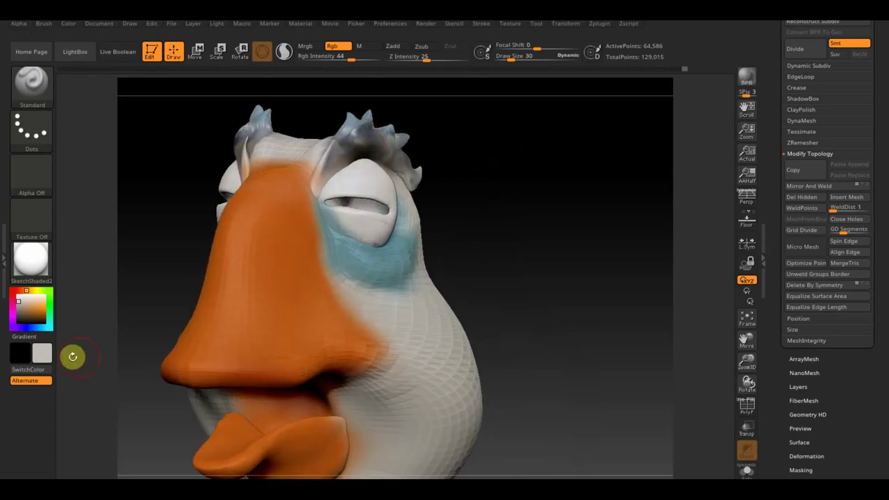
Paint the hair tufts near-black, then hide the eyeball and darken the eye socket's edge
mouse_move(31, 308)
left_click(35, 414)
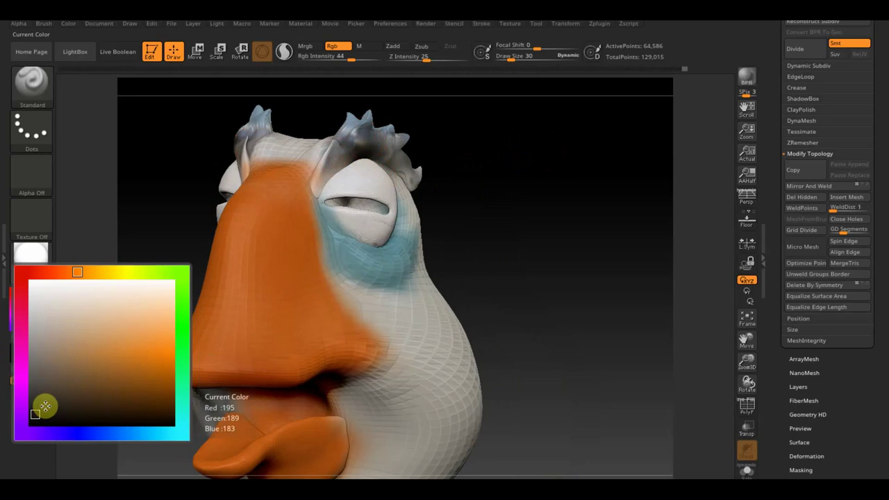
mouse_move(364, 122)
left_mouse_down()
mouse_move(351, 118)
mouse_move(359, 109)
mouse_move(398, 142)
mouse_move(341, 148)
mouse_move(317, 163)
mouse_move(368, 186)
left_mouse_up()
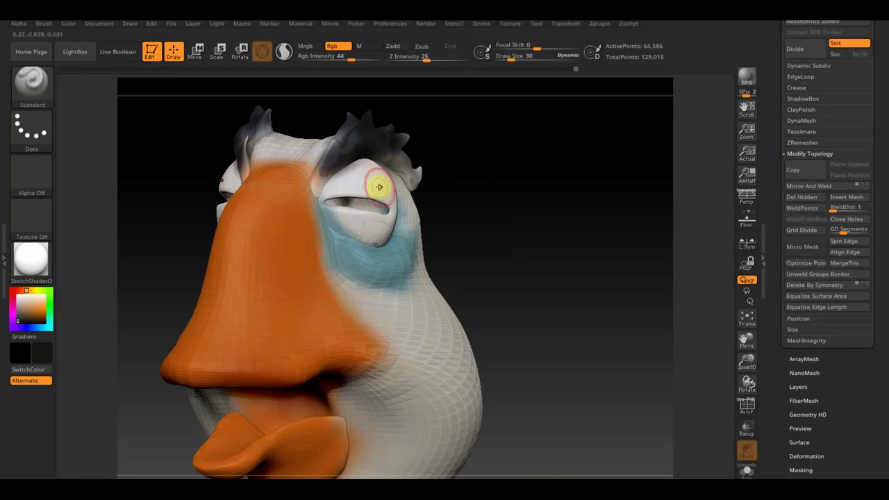
key("ctrl+shift")
left_click(333, 166, "ctrl+alt+shift")
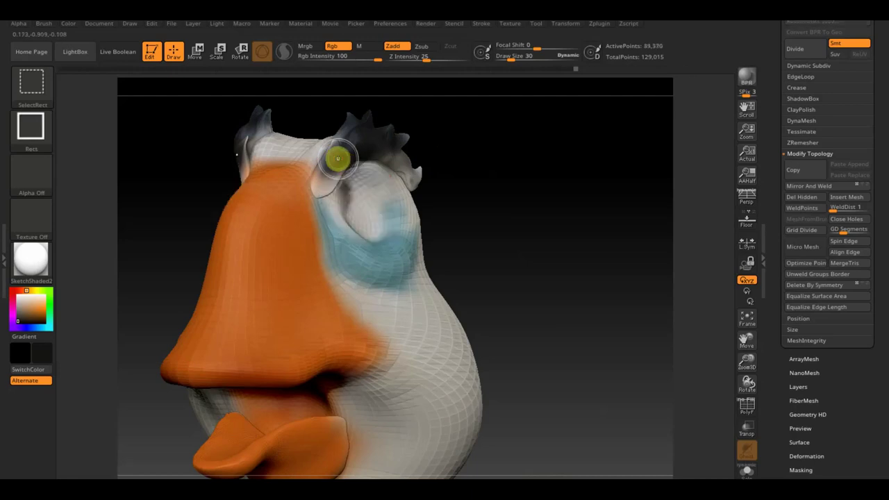
mouse_move(337, 162)
left_mouse_down()
mouse_move(326, 190)
mouse_move(365, 131)
mouse_move(317, 151)
mouse_move(369, 127)
mouse_move(420, 183)
mouse_move(422, 136)
left_mouse_up()
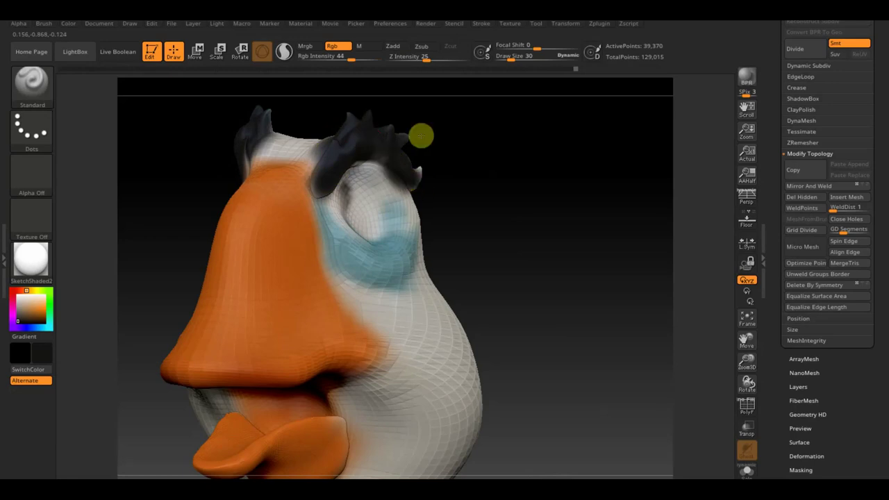
Paint the neck fin and head spike black, and cover the grey hair streaks with dark paint
mouse_move(552, 204)
left_mouse_down()
mouse_move(470, 218)
mouse_move(451, 252)
mouse_move(229, 238)
mouse_move(250, 286)
mouse_move(303, 229)
left_mouse_up()
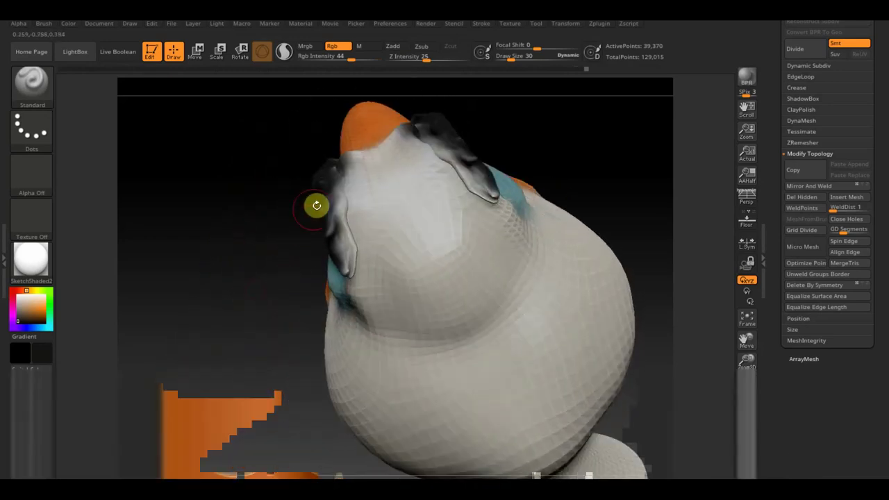
mouse_move(331, 172)
left_mouse_down()
mouse_move(341, 259)
mouse_move(350, 259)
mouse_move(337, 162)
mouse_move(363, 213)
mouse_move(391, 216)
left_mouse_up()
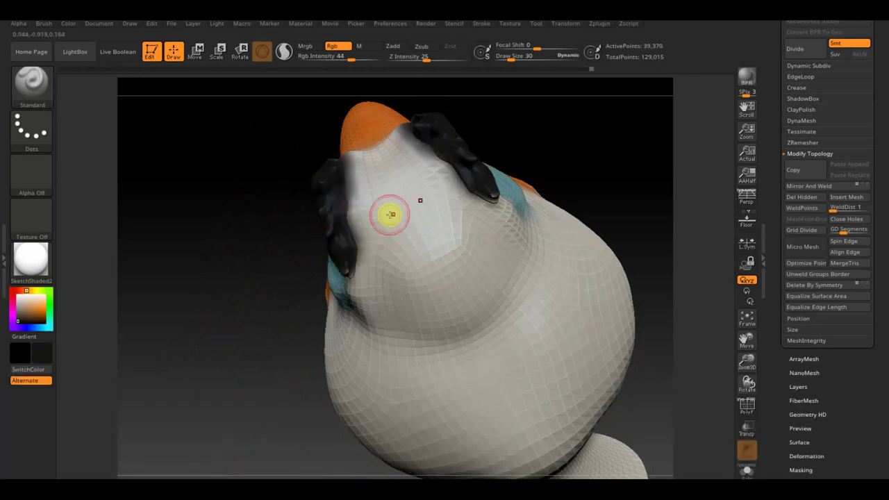
key("c")
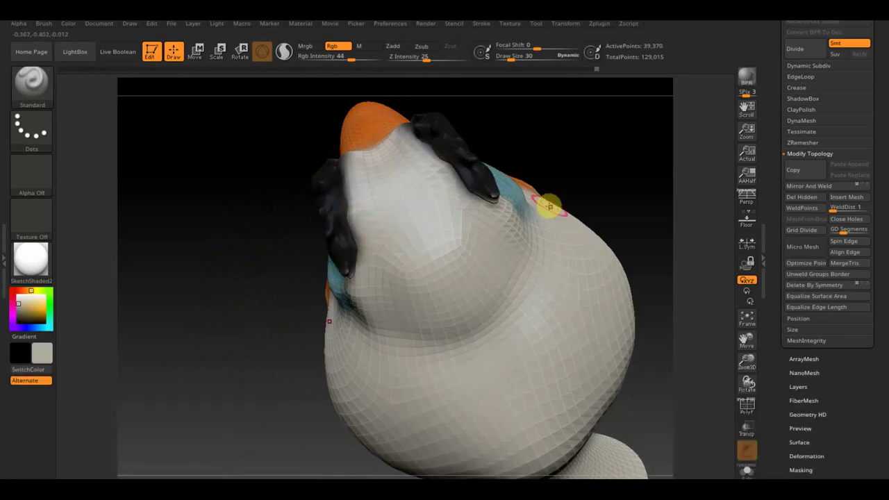
mouse_move(595, 155)
left_mouse_down()
mouse_move(635, 79)
mouse_move(589, 202)
mouse_move(421, 224)
mouse_move(413, 194)
mouse_move(373, 187)
mouse_move(380, 162)
left_mouse_up()
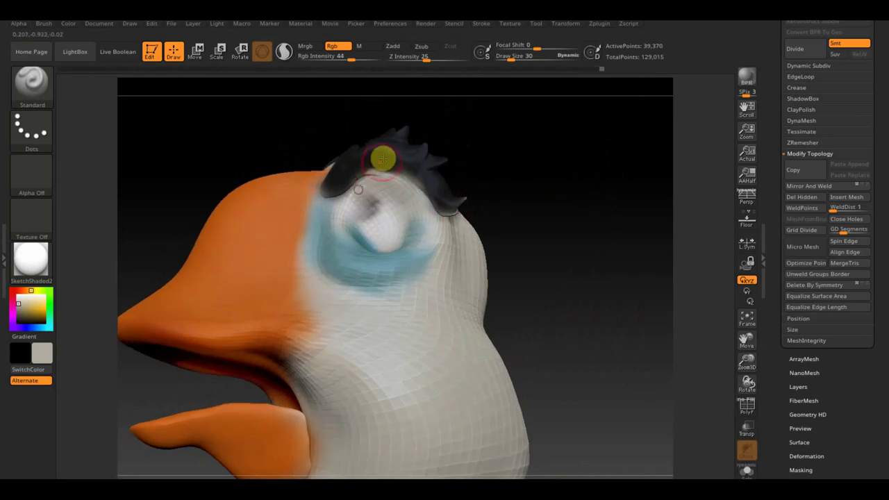
key("c")
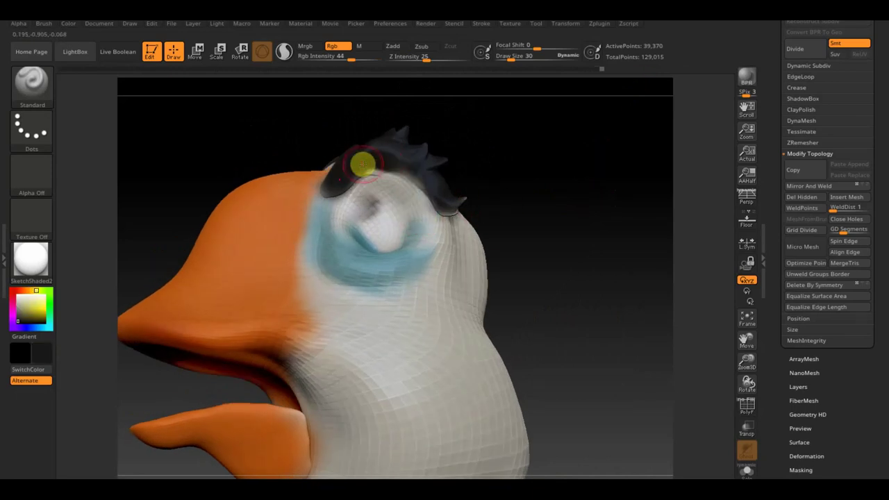
mouse_move(369, 165)
left_mouse_down()
mouse_move(406, 169)
mouse_move(447, 205)
left_mouse_up()
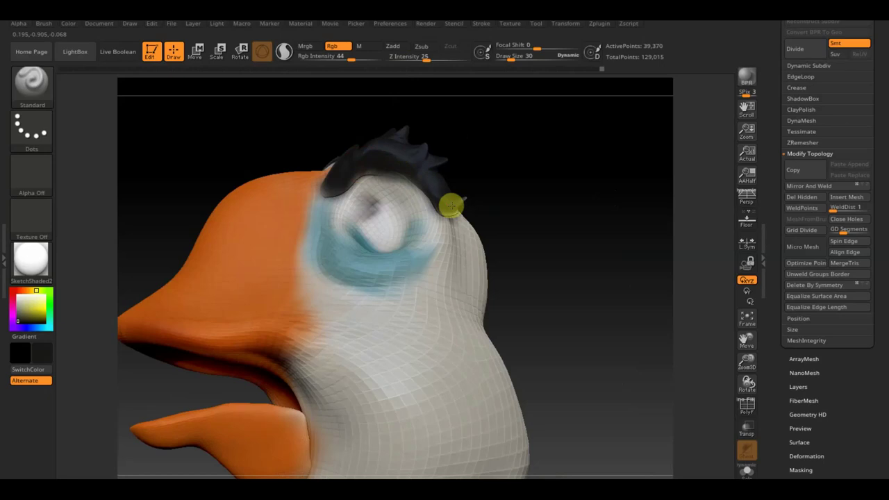
left_click_drag(541, 199, 476, 230)
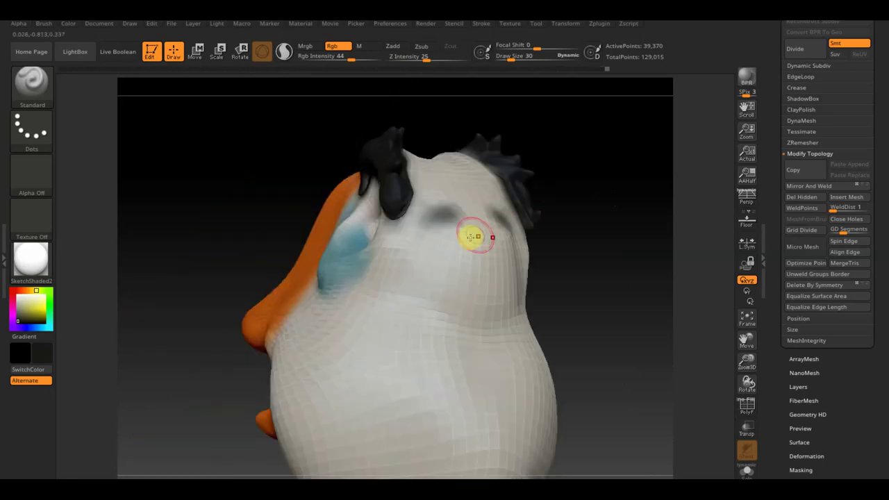
key("c")
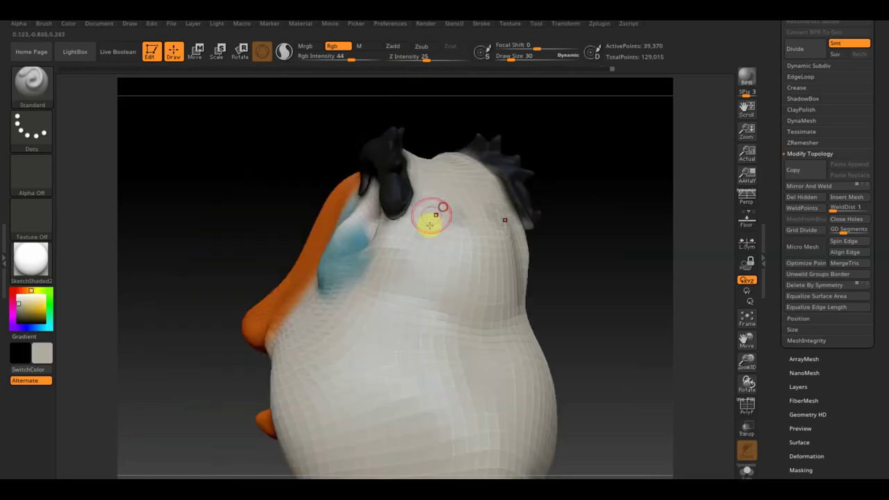
key("c")
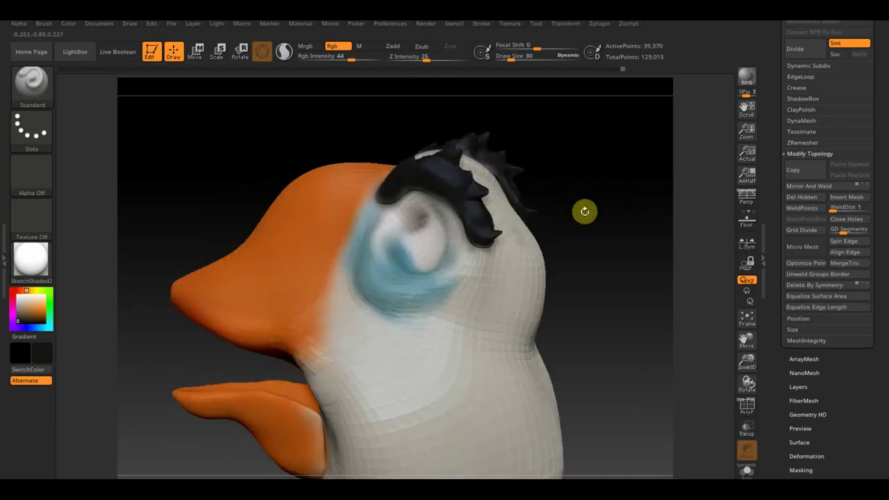
Sample the head's light grey and paint over the teal inside the eye socket
left_click_drag(347, 135, 369, 193)
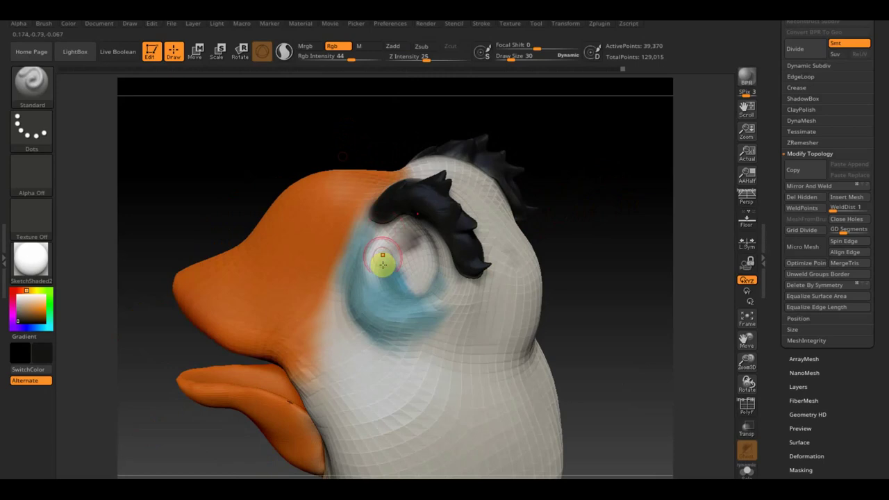
key("c")
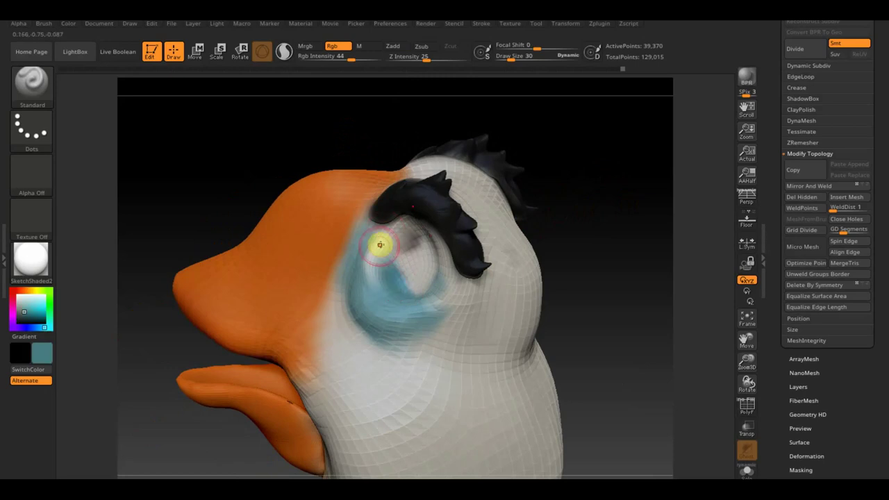
mouse_move(386, 243)
left_mouse_down()
mouse_move(391, 289)
mouse_move(452, 292)
mouse_move(424, 280)
left_mouse_up()
key("c")
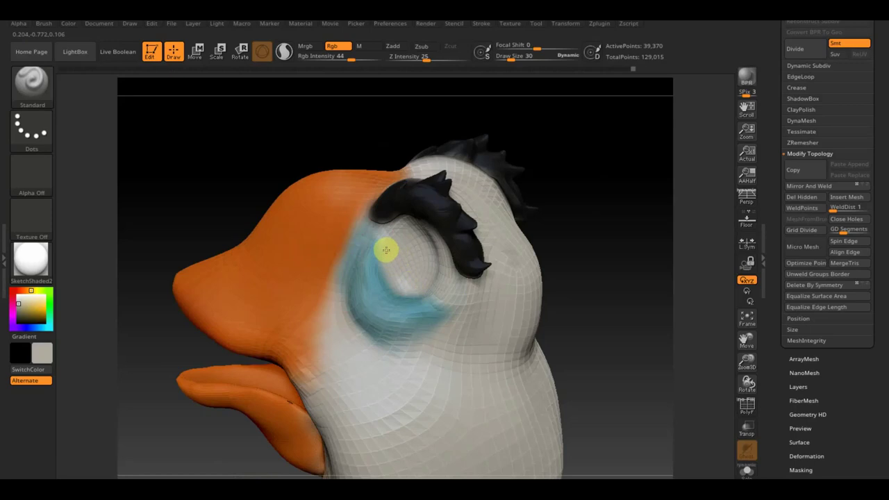
left_click_drag(386, 248, 398, 289)
mouse_move(585, 259)
left_mouse_down()
mouse_move(632, 240)
mouse_move(615, 278)
left_mouse_up()
mouse_move(615, 313)
left_mouse_down()
mouse_move(587, 184)
mouse_move(617, 291)
mouse_move(642, 288)
mouse_move(631, 284)
left_mouse_up()
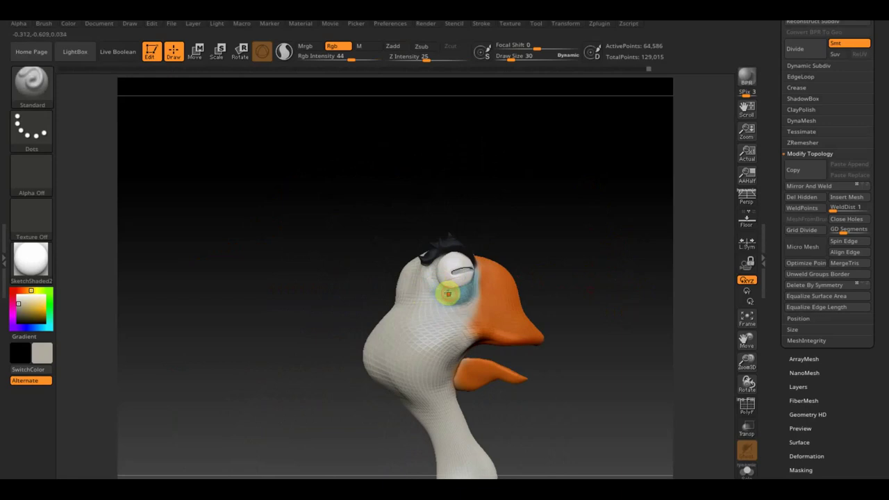
key("c")
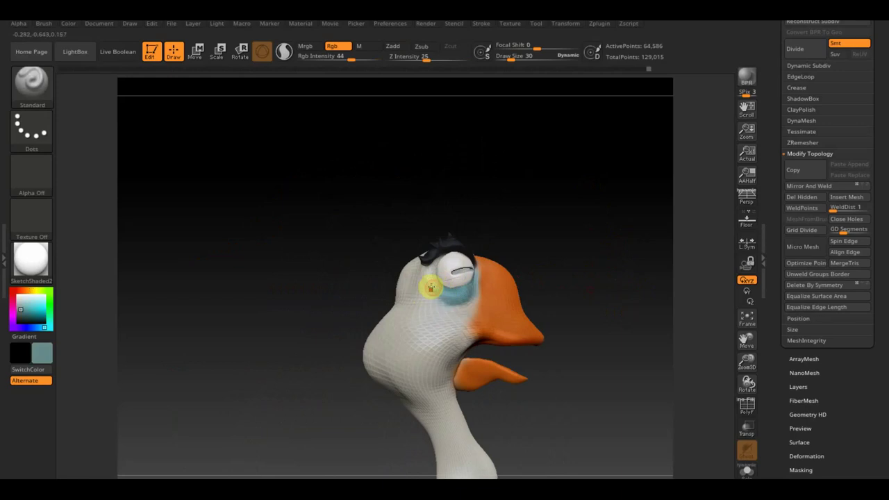
mouse_move(581, 257)
left_mouse_down()
mouse_move(556, 260)
mouse_move(573, 276)
mouse_move(579, 331)
left_mouse_up()
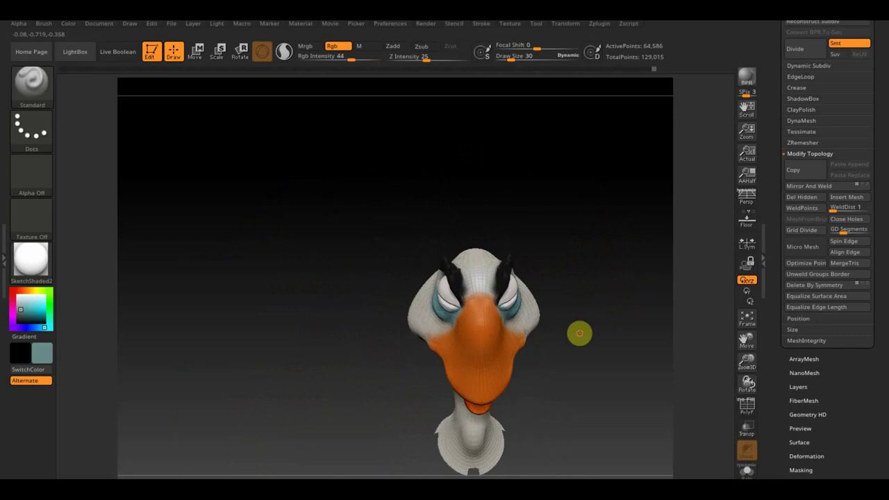
mouse_move(583, 274)
left_mouse_down()
mouse_move(580, 258)
mouse_move(587, 329)
mouse_move(508, 280)
left_mouse_up()
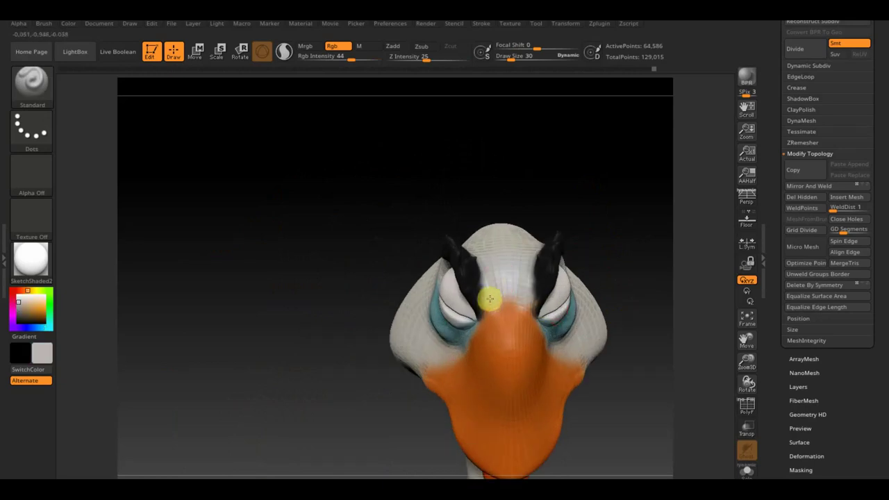
mouse_move(617, 259)
left_mouse_down()
mouse_move(617, 192)
mouse_move(626, 264)
mouse_move(557, 181)
mouse_move(573, 230)
mouse_move(539, 166)
mouse_move(549, 264)
left_mouse_up()
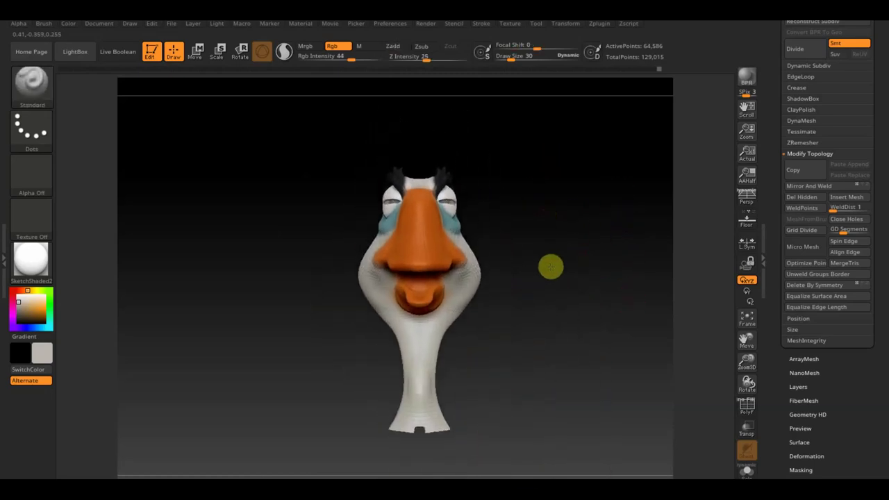
mouse_move(881, 55)
left_mouse_down()
mouse_move(886, 143)
mouse_move(817, 206)
left_mouse_up()
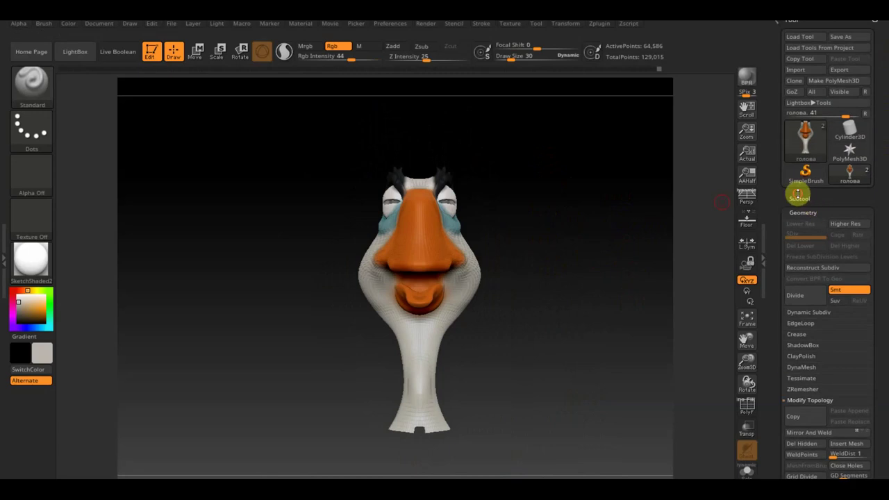
Delete the old голова1 subtool copy
left_click(798, 194)
left_click(808, 254)
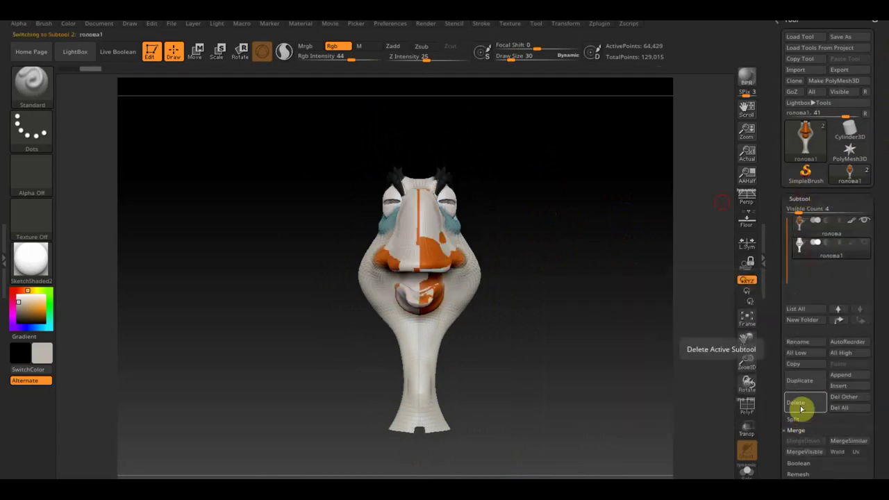
left_click(800, 408)
left_click(695, 429)
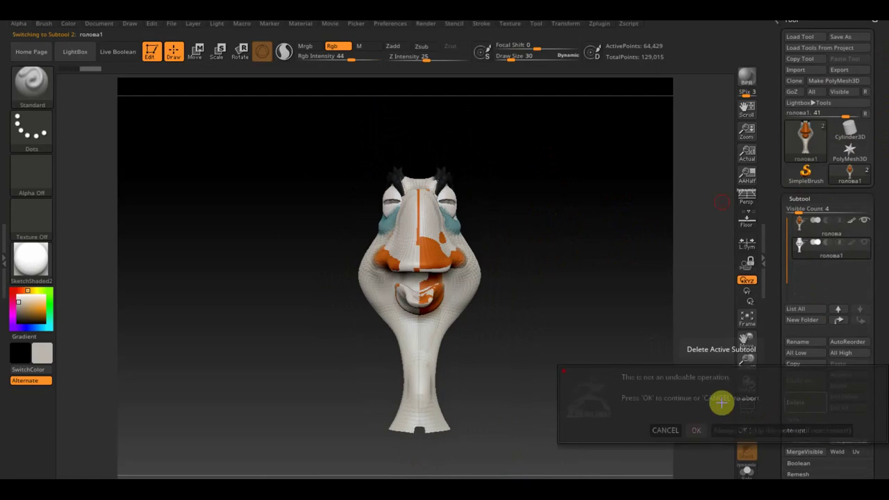
Duplicate голова, reselect the original, and hide the new голова1 duplicate
left_click(804, 386)
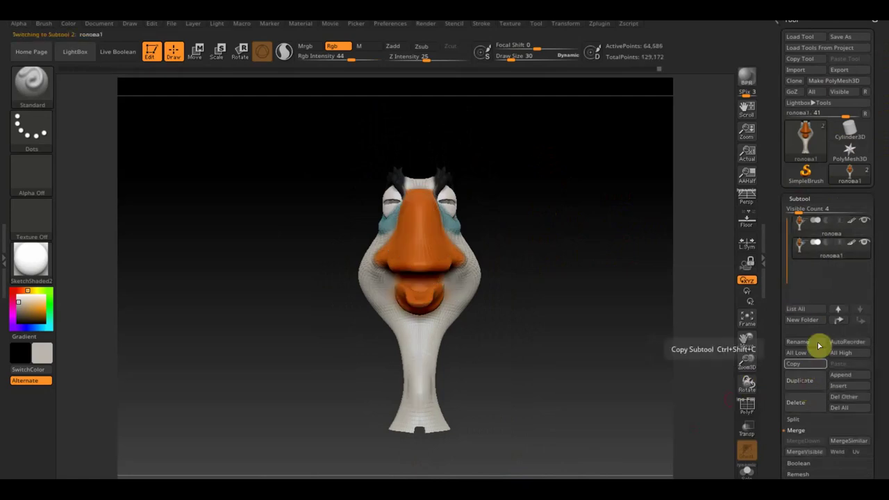
left_click(806, 234)
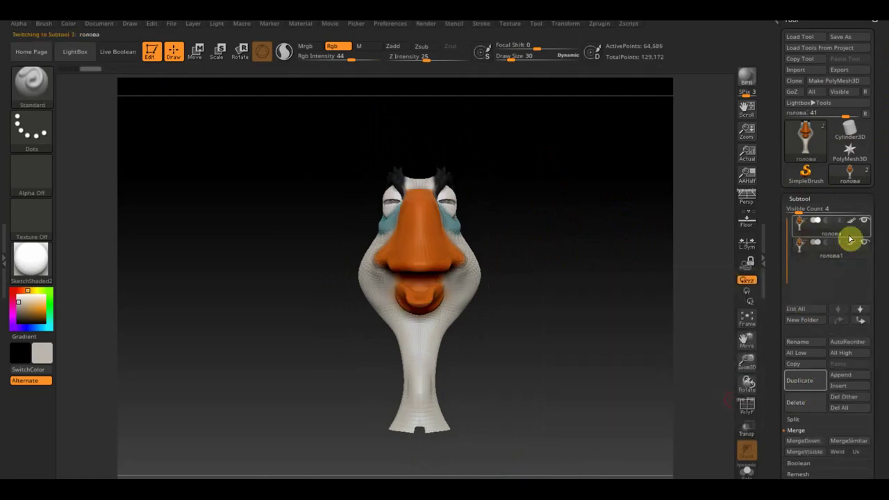
left_click(863, 243)
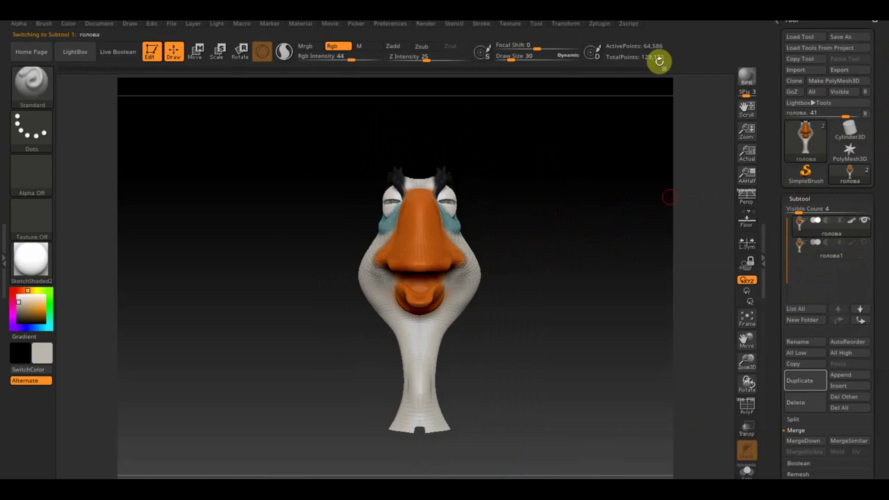
left_click_drag(886, 348, 879, 271)
left_click(798, 348)
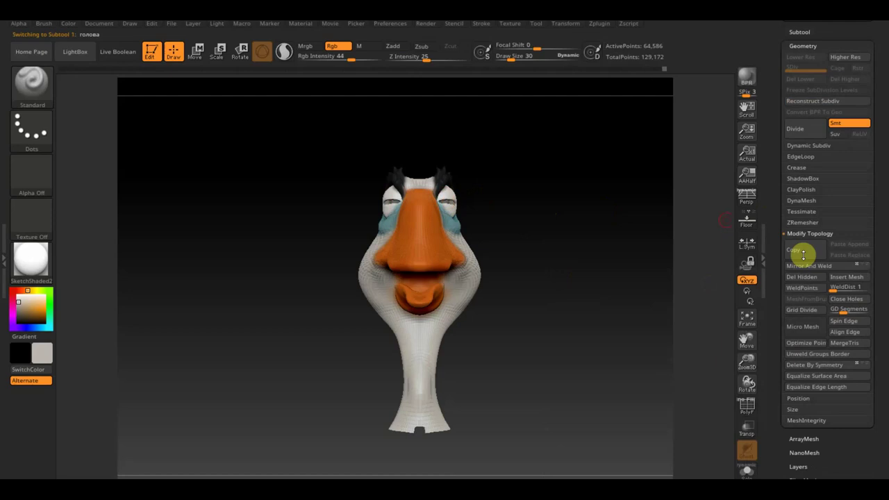
Run DynaMesh at resolution 128 on the head, taking it from 64,586 to 17,186 points
left_click(804, 200)
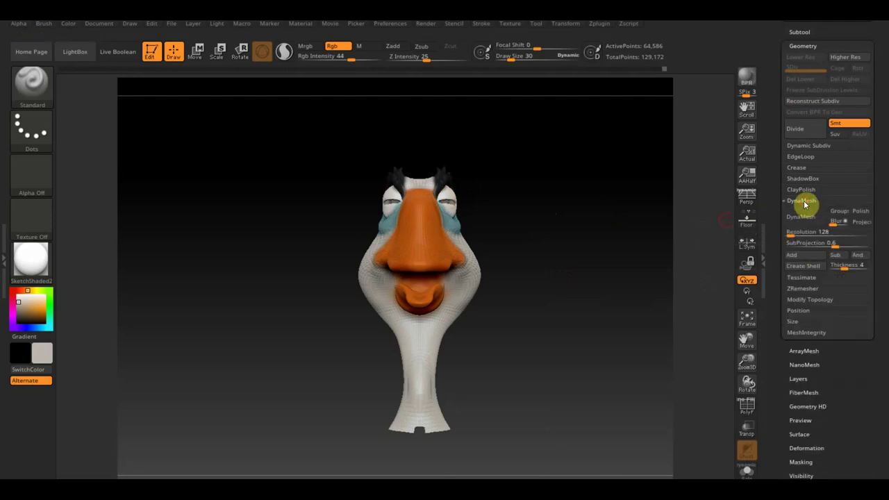
left_click(804, 218)
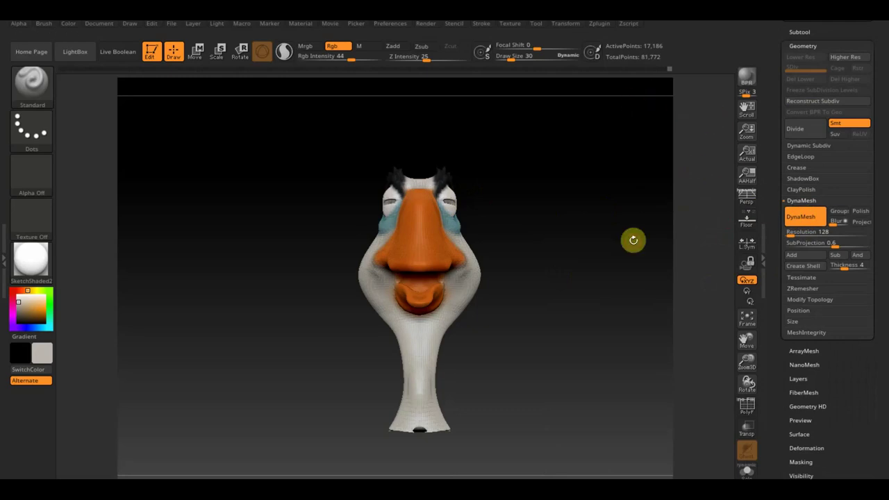
mouse_move(545, 241)
left_mouse_down("alt")
mouse_move(572, 284)
mouse_move(608, 282)
left_mouse_up("alt")
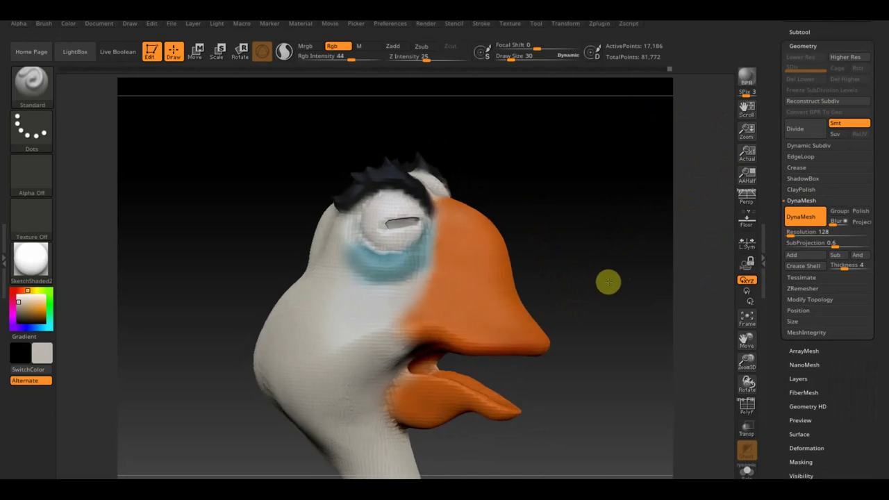
Widen and reshape the eye socket opening with the Move Topological brush
mouse_move(608, 281)
left_mouse_down("alt")
mouse_move(608, 256)
mouse_move(579, 260)
mouse_move(611, 250)
left_mouse_up("alt")
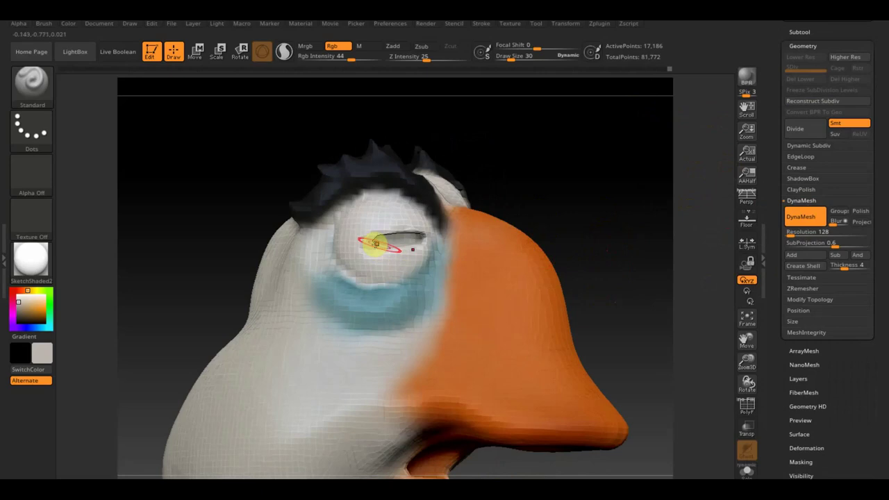
left_click(32, 82)
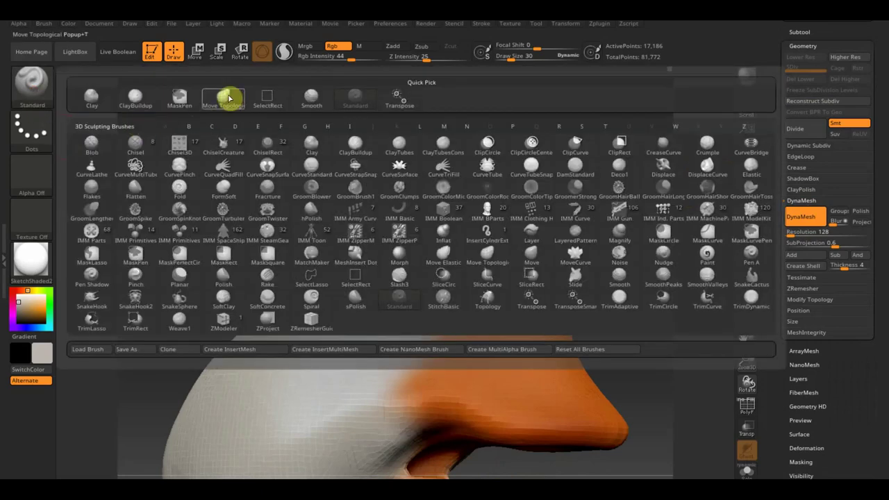
left_click(259, 142)
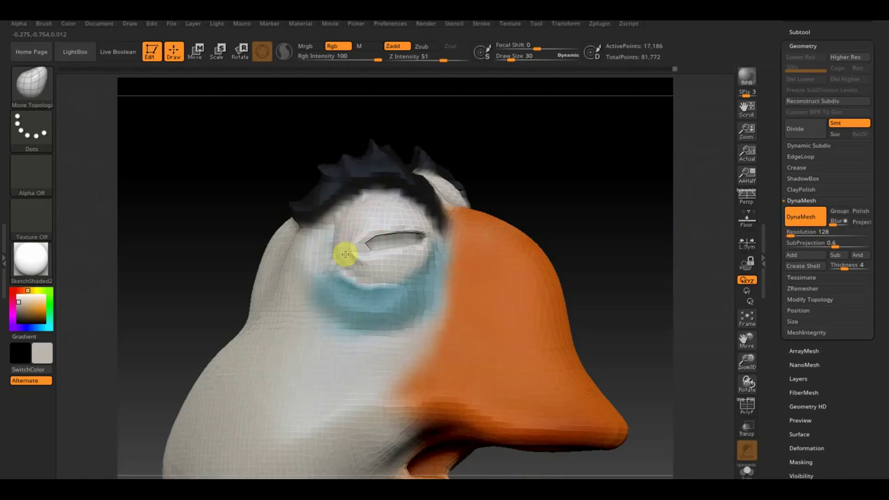
left_click_drag(347, 251, 369, 247)
mouse_move(613, 192)
left_mouse_down()
mouse_move(572, 205)
mouse_move(635, 192)
mouse_move(621, 210)
left_mouse_up()
Quick-save the project with Ctrl+S
key("ctrl+s")
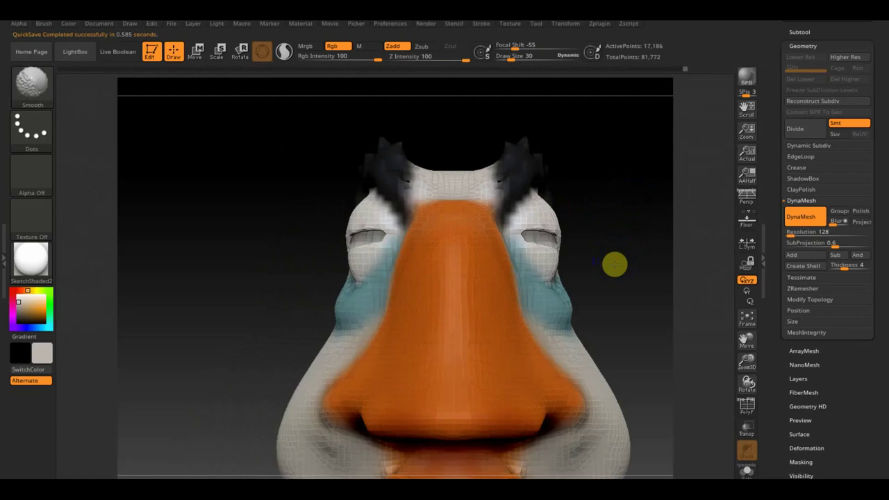
left_click_drag(633, 284, 565, 151, "alt")
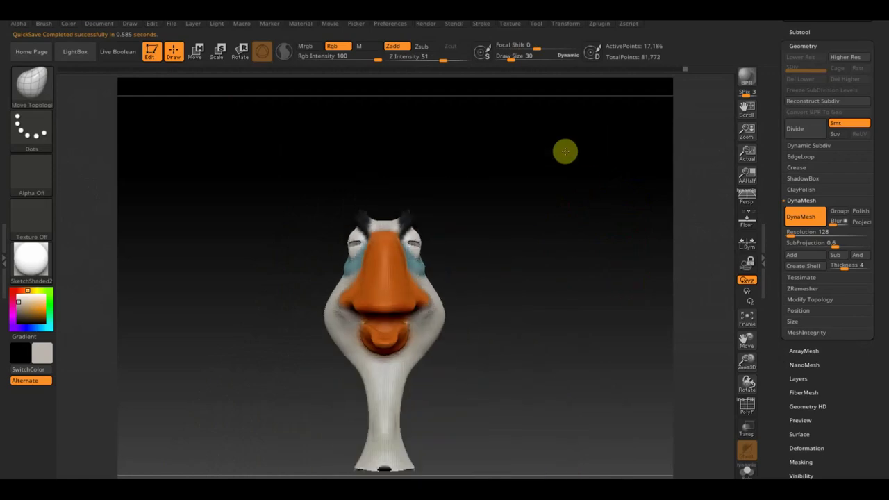
left_click(799, 32)
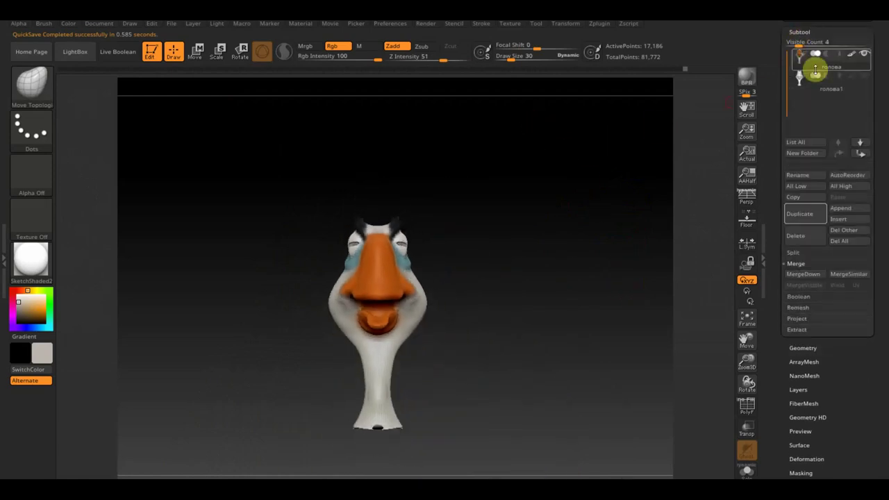
Hide the голова1 subtool and ZRemesh the head down to 9,349 active points
left_click(865, 75)
left_click(863, 75)
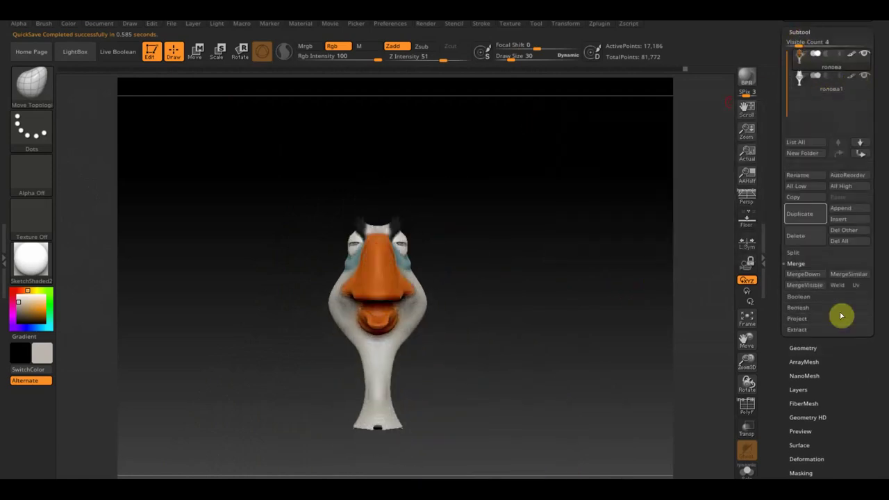
left_click(800, 320)
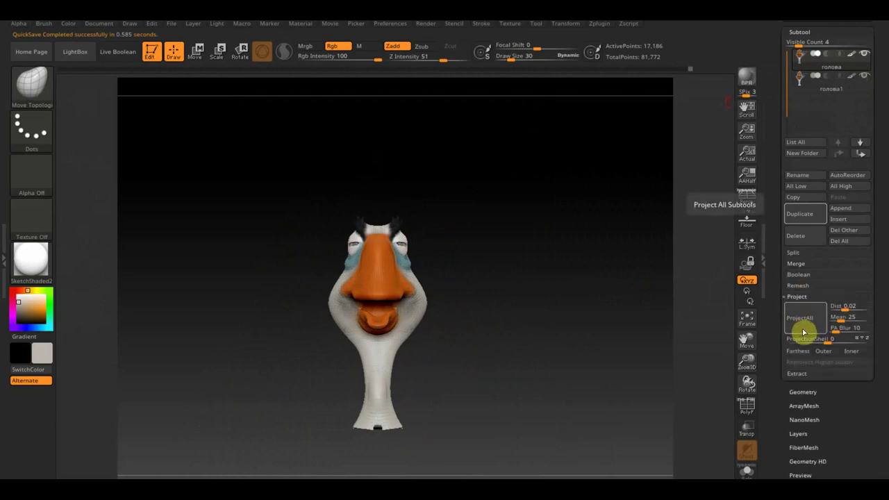
left_click(865, 78)
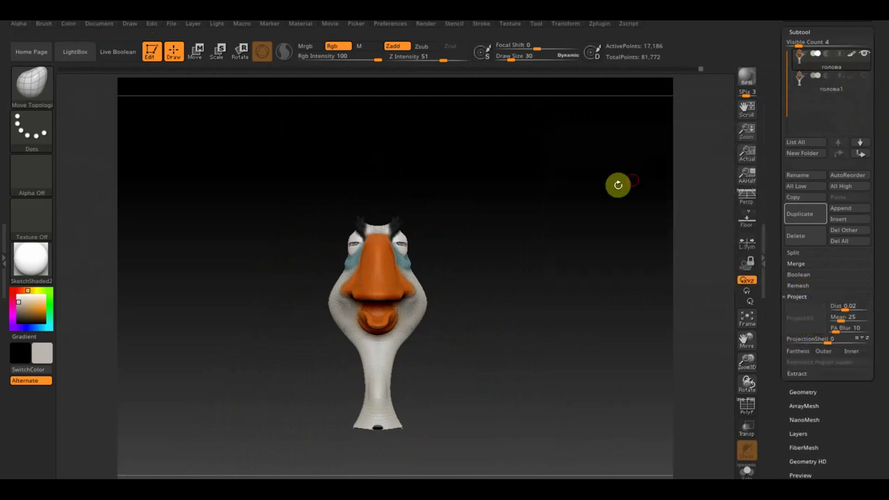
left_click(801, 391)
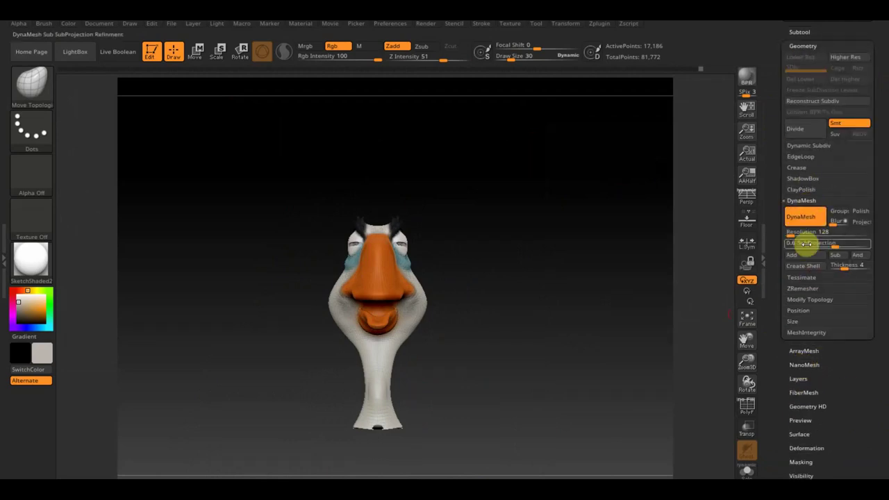
left_click(805, 289)
left_click(805, 239)
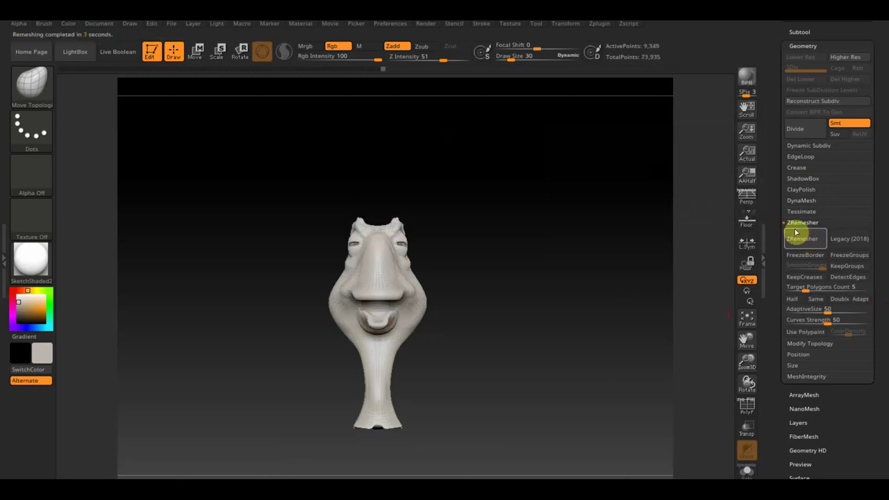
left_click(800, 32)
mouse_move(831, 79)
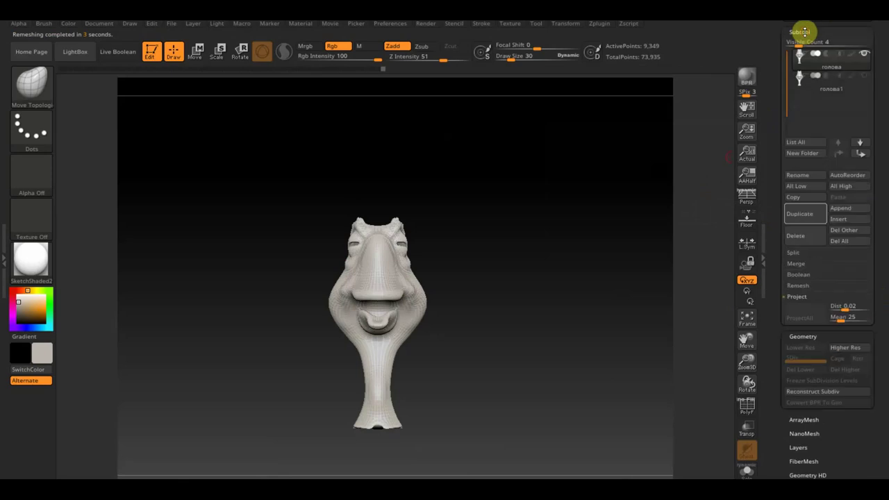
Show голова1 and ProjectAll its polypaint onto the 9,349-point remeshed head
left_click(859, 77)
left_click(860, 76)
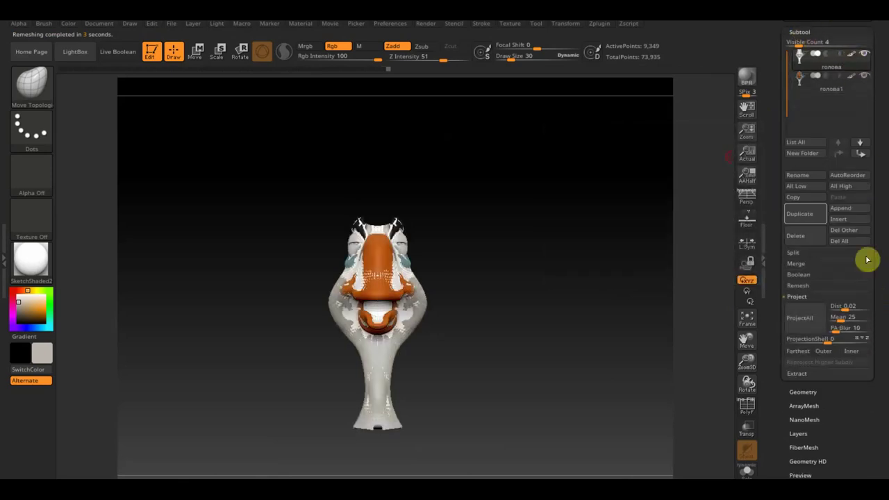
left_click(806, 56)
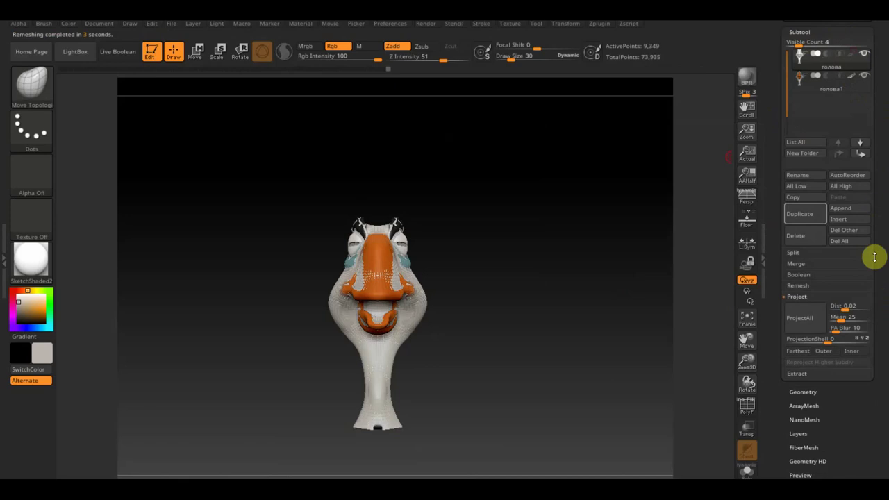
left_click(800, 321)
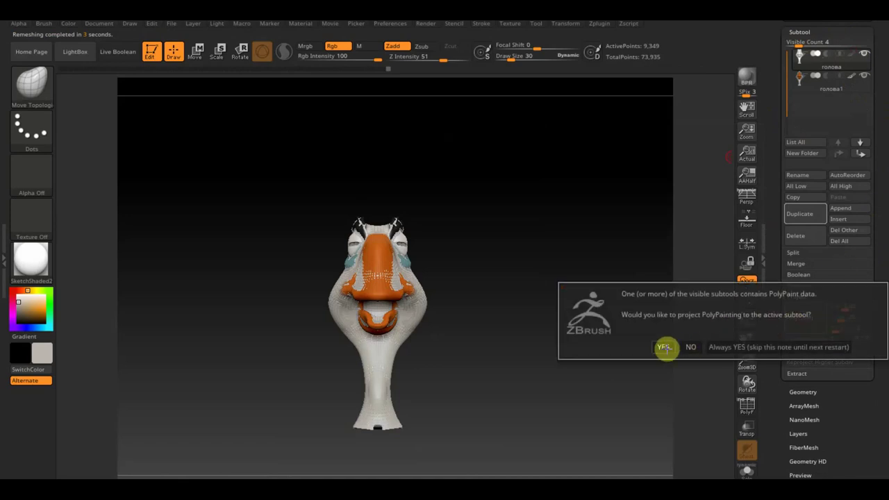
left_click(663, 346)
left_click(861, 76)
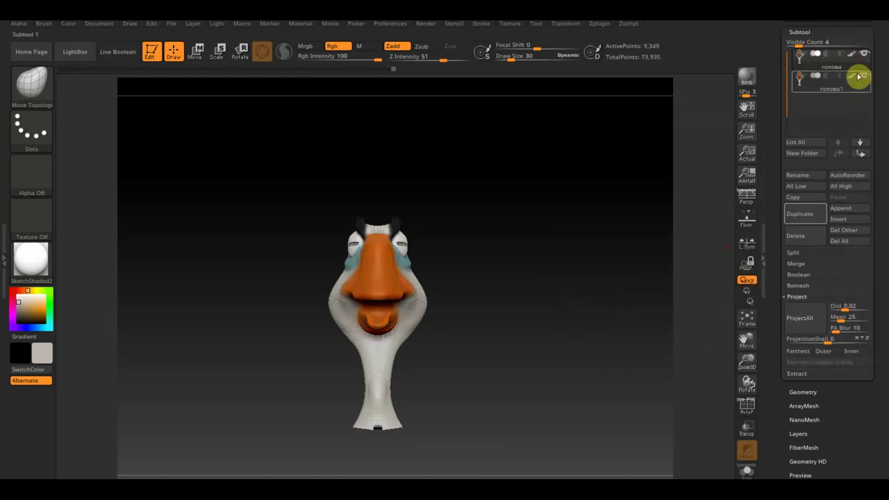
With the Standard brush, repaint along and under the duck's eye and sample its teal colour
mouse_move(553, 240)
left_mouse_down()
mouse_move(615, 240)
mouse_move(601, 242)
left_mouse_up()
mouse_move(509, 239)
left_mouse_down()
mouse_move(501, 221)
mouse_move(540, 382)
left_mouse_up()
left_click_drag(553, 343, 545, 357)
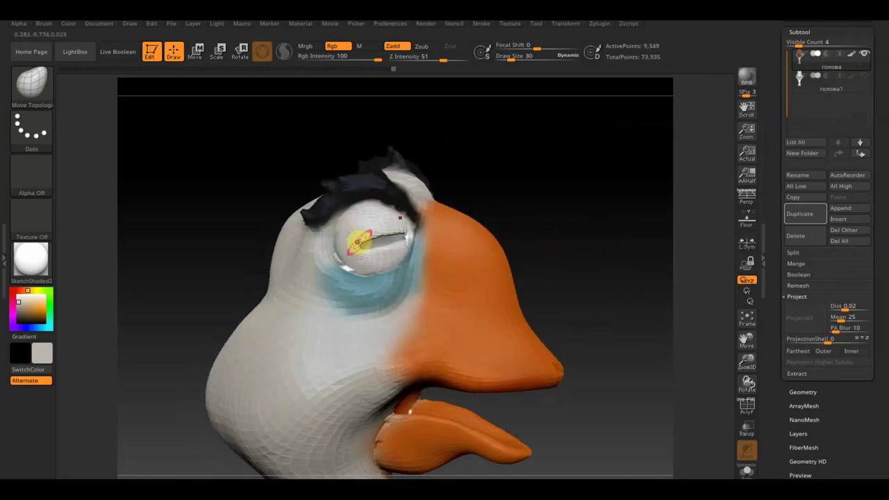
left_click(41, 84)
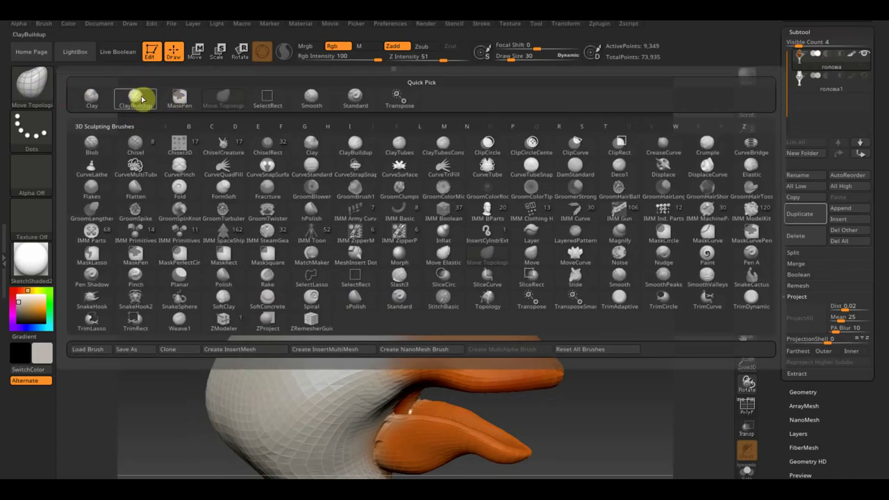
left_click(354, 96)
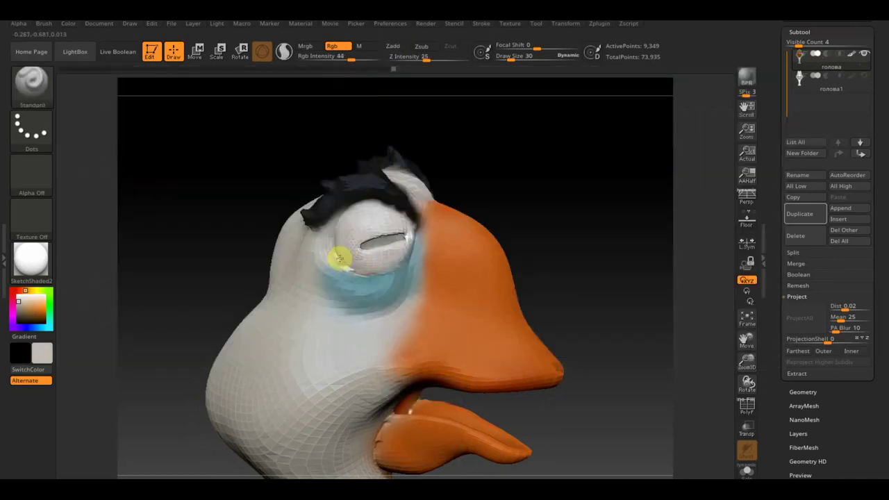
left_click_drag(336, 248, 386, 239)
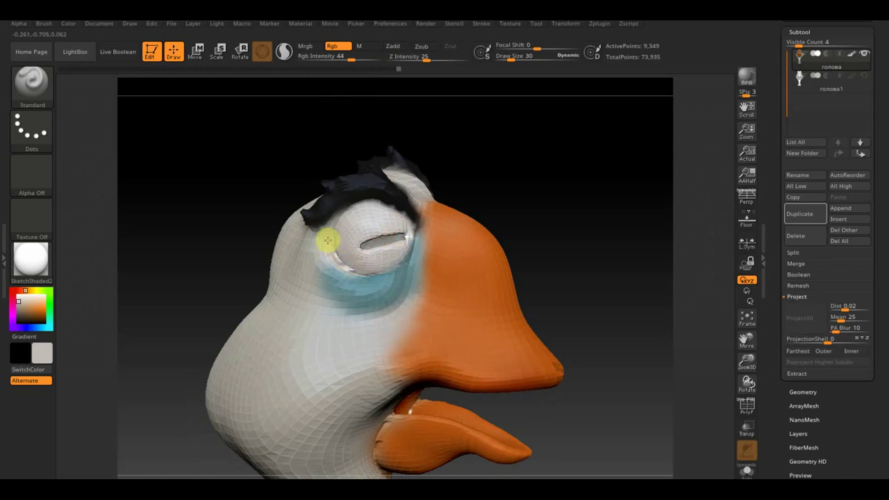
mouse_move(361, 271)
left_mouse_down()
mouse_move(358, 291)
mouse_move(318, 254)
left_mouse_up()
key("c")
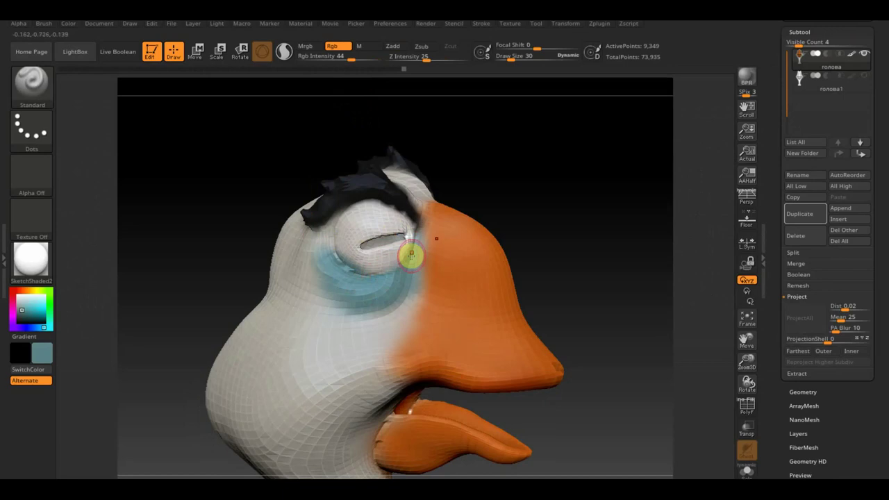
Sample the orange beak colour and check the beak from front and side views
left_click_drag(548, 198, 567, 181)
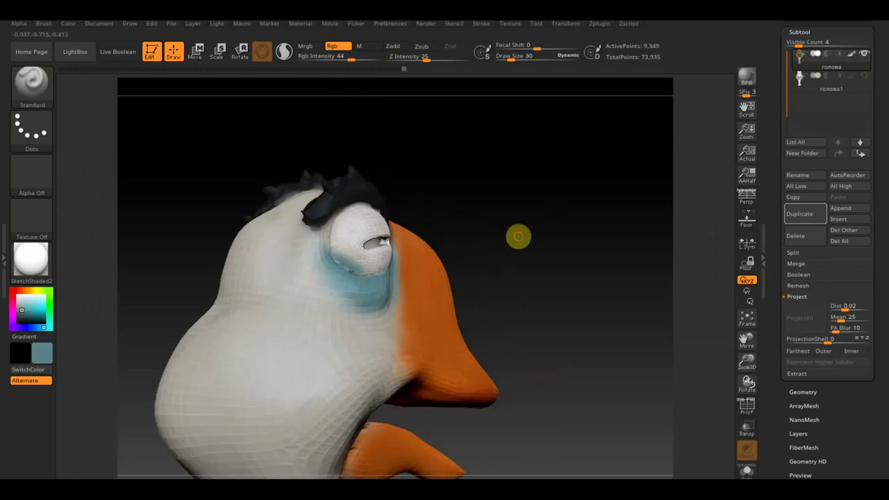
left_click_drag(518, 236, 509, 237)
key("c")
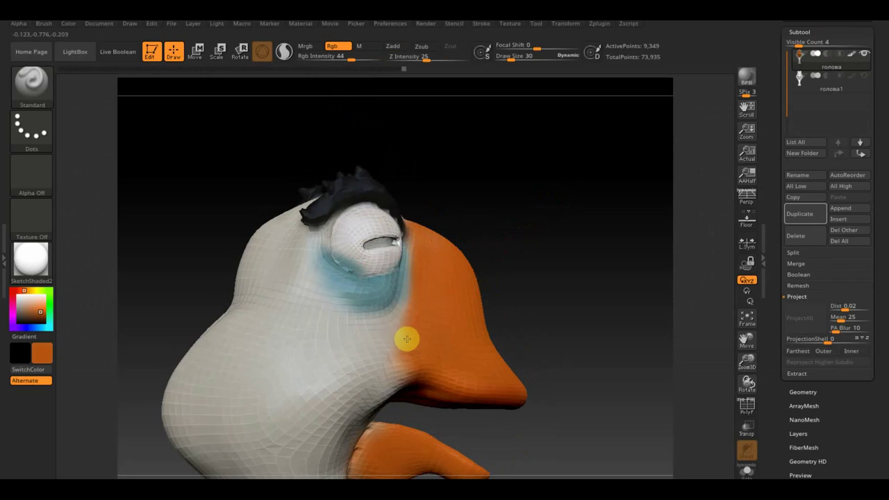
left_click_drag(585, 332, 520, 341)
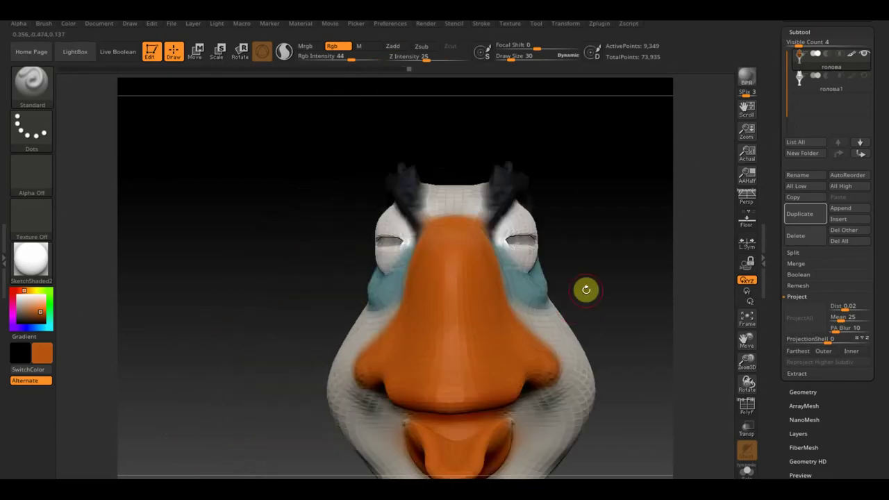
left_click_drag(585, 289, 591, 293, "shift")
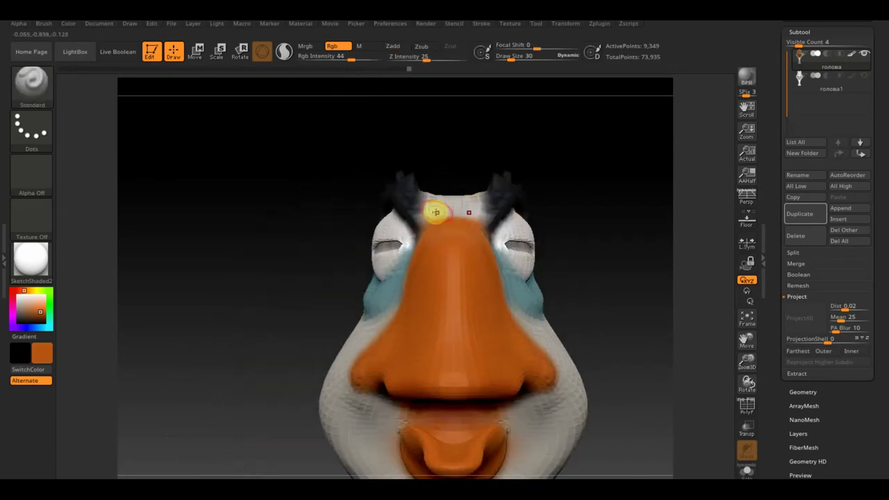
left_click_drag(562, 155, 567, 206)
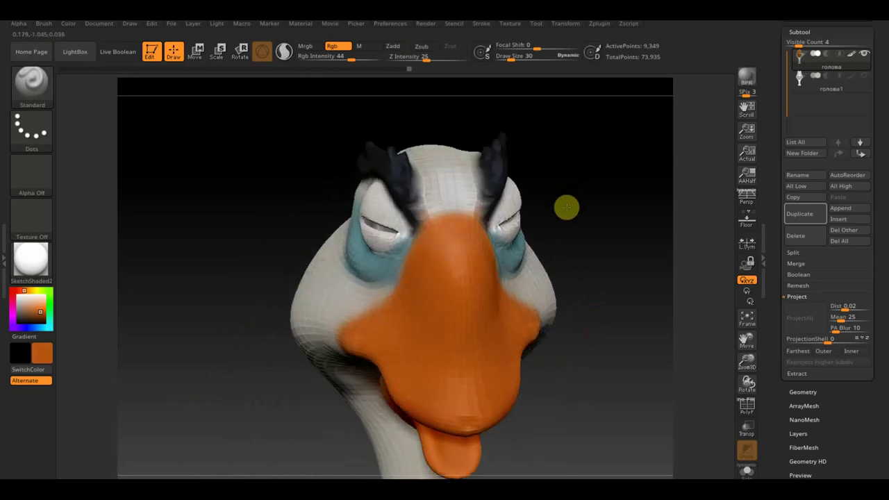
Pick a near-white colour at Draw Size 182 and paint over the head and neck
left_click(44, 364)
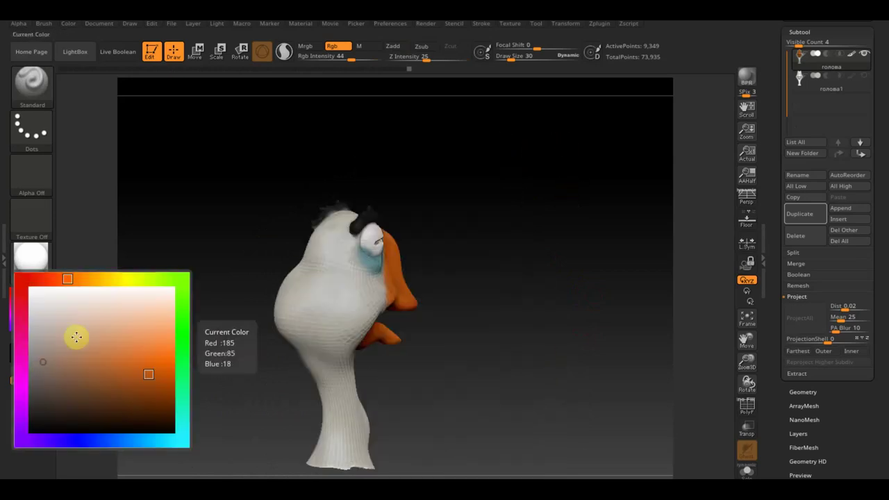
left_click(33, 290)
left_click_drag(493, 240, 466, 238)
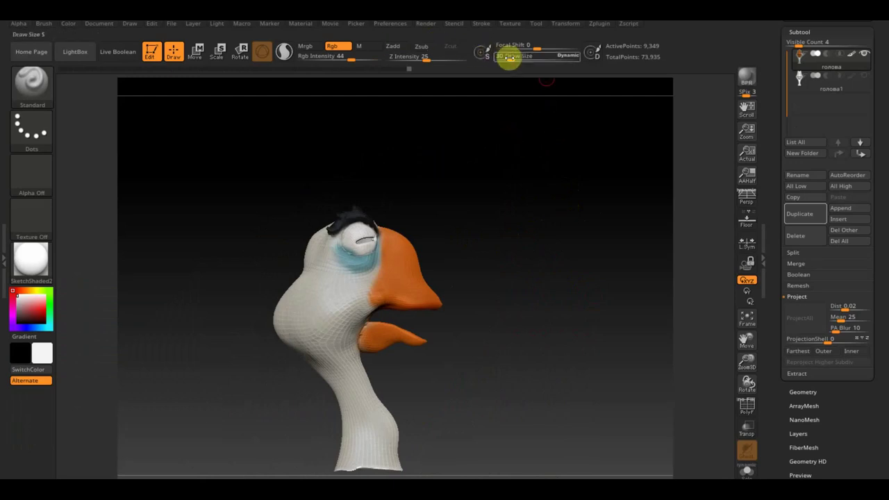
left_click_drag(516, 58, 532, 58)
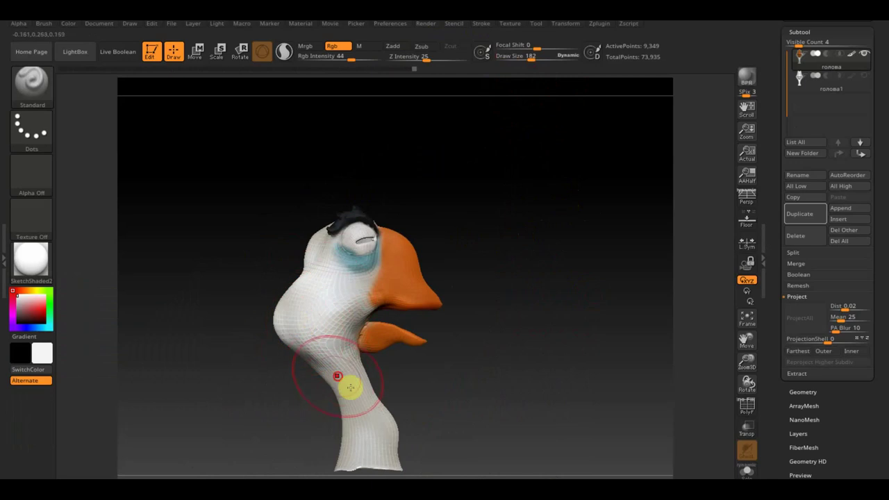
left_click_drag(419, 445, 504, 416, "shift")
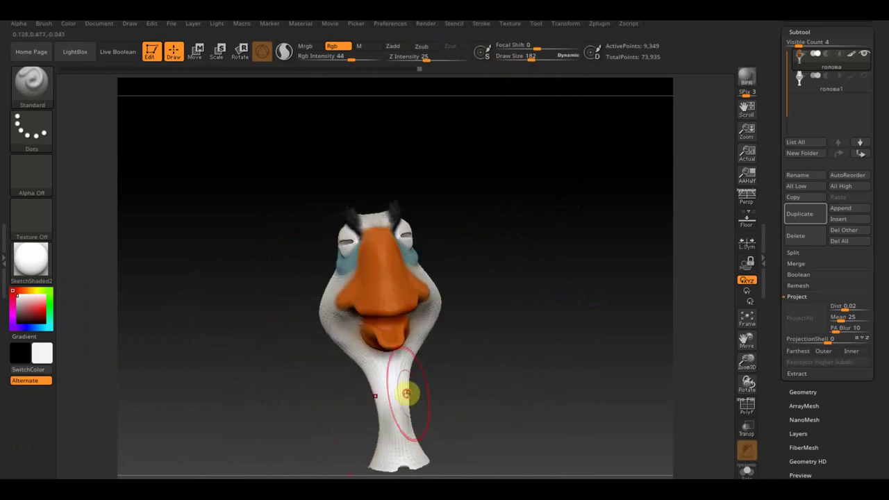
left_click_drag(554, 266, 470, 291)
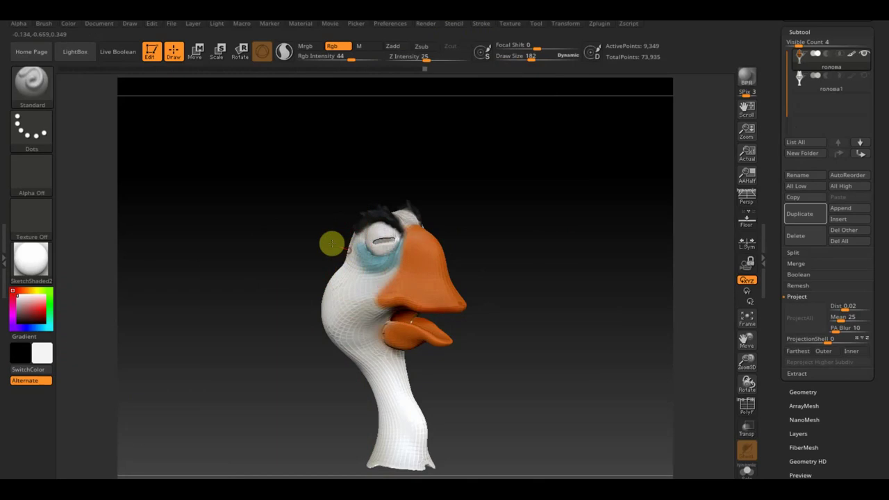
mouse_move(343, 218)
left_mouse_down()
mouse_move(331, 278)
mouse_move(528, 274)
mouse_move(442, 280)
left_mouse_up()
mouse_move(539, 296)
left_mouse_down()
mouse_move(534, 326)
mouse_move(530, 299)
mouse_move(509, 288)
mouse_move(534, 288)
left_mouse_up()
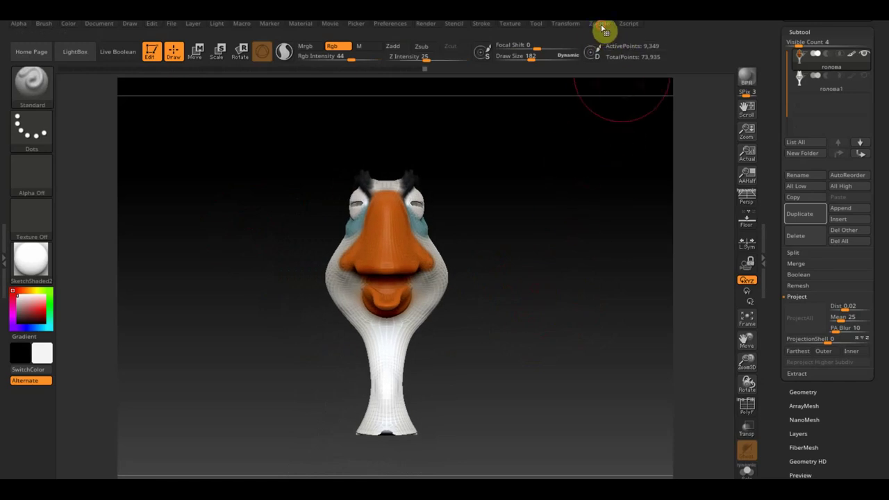
Clone the head in UV Master and unwrap the clone's UVs
left_click(602, 27)
left_click(627, 293)
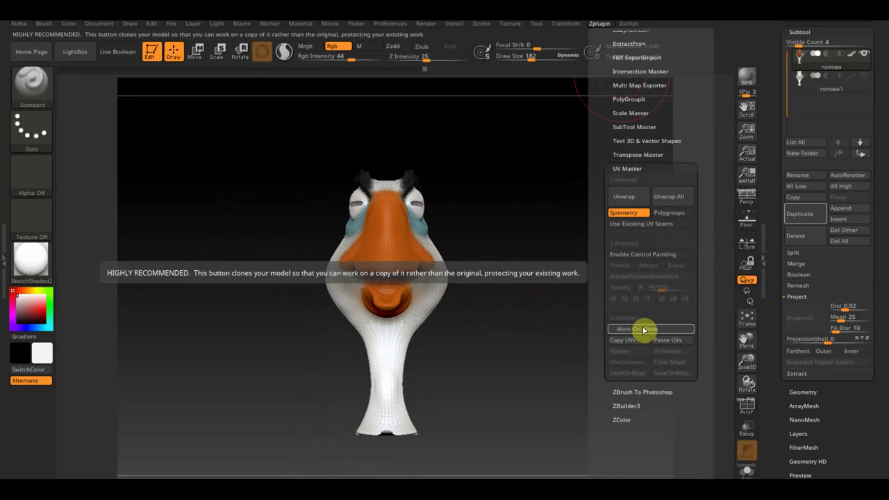
left_click(643, 329)
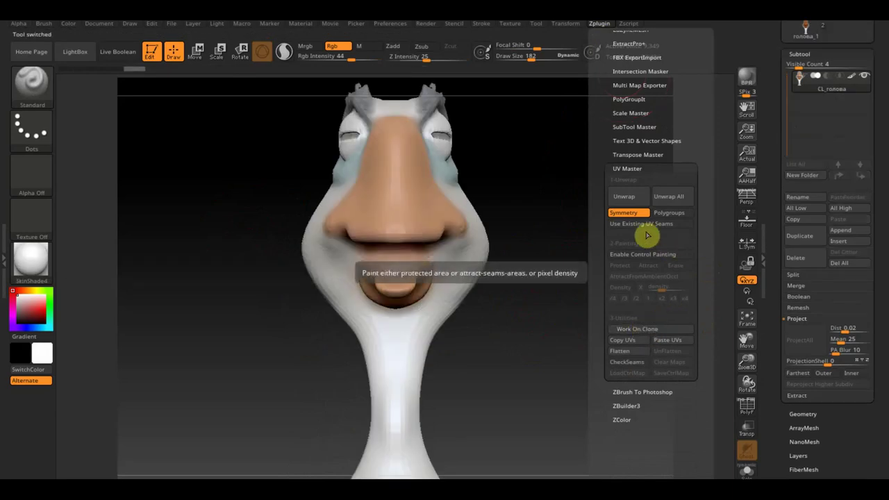
left_click(627, 197)
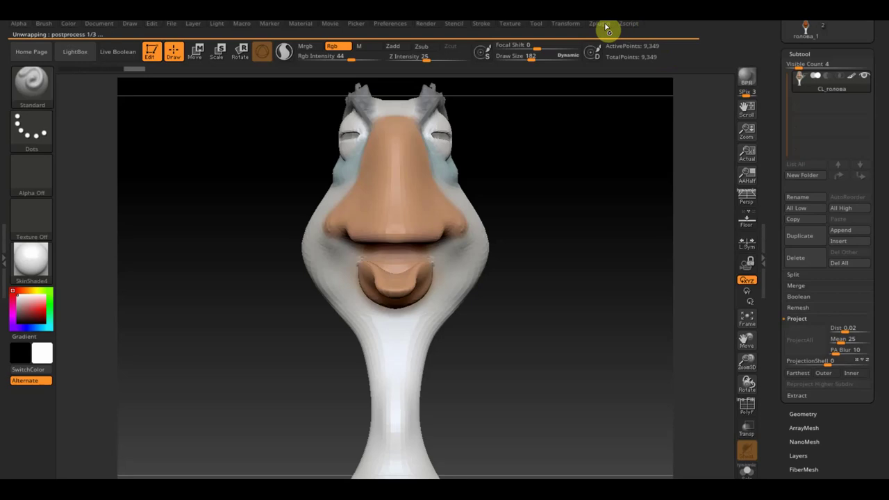
left_click_drag(887, 86, 884, 139)
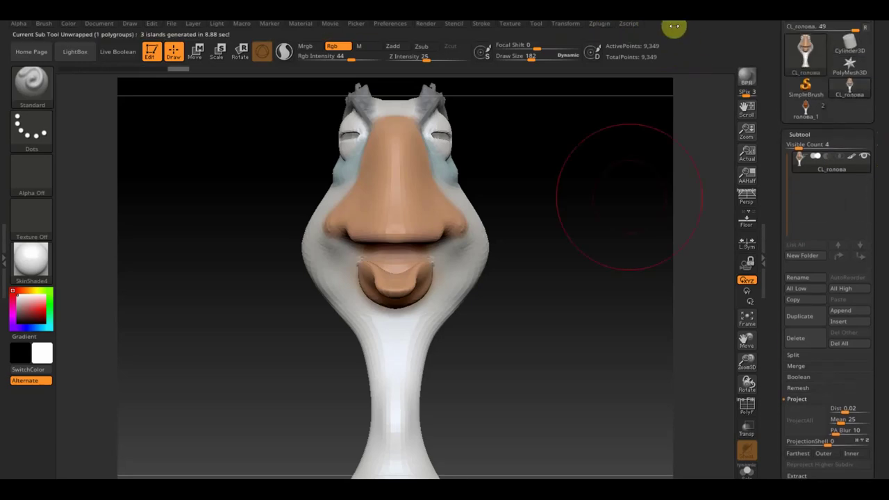
Copy the clone's UVs to memory and switch back to the original голова_1 tool
left_click(601, 29)
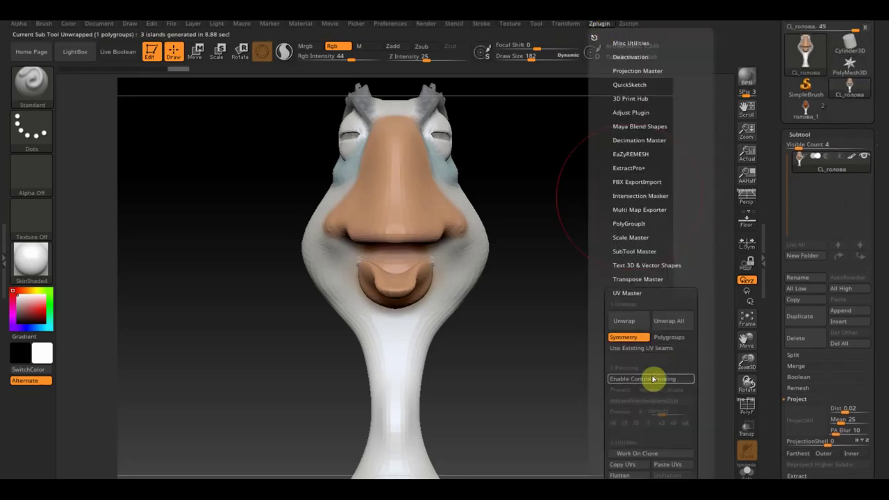
mouse_move(699, 372)
left_mouse_down()
mouse_move(699, 306)
mouse_move(686, 299)
left_mouse_up()
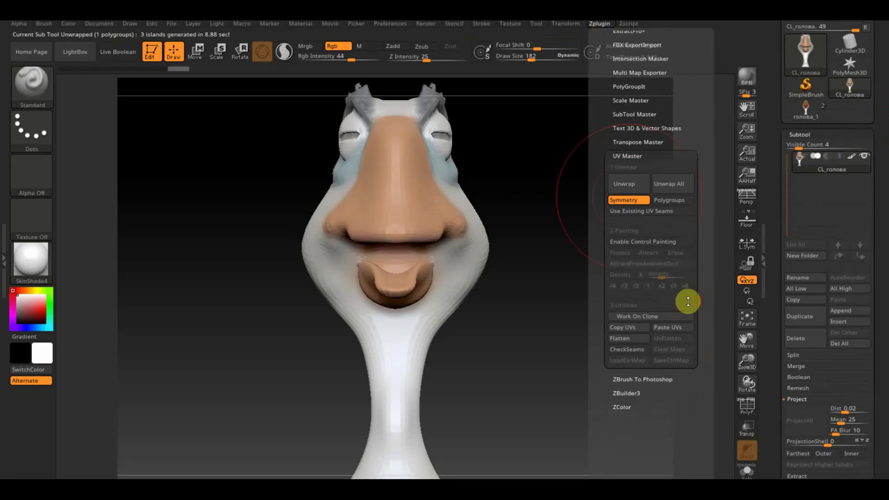
left_click(628, 330)
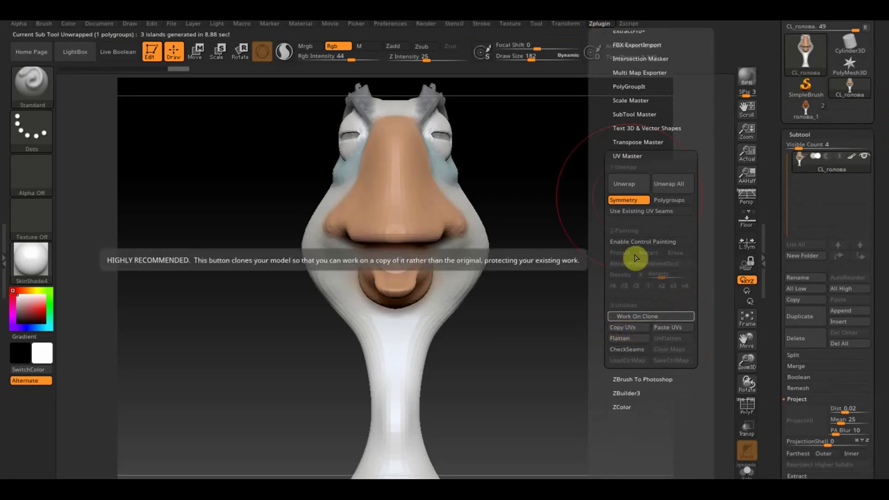
left_click(822, 110)
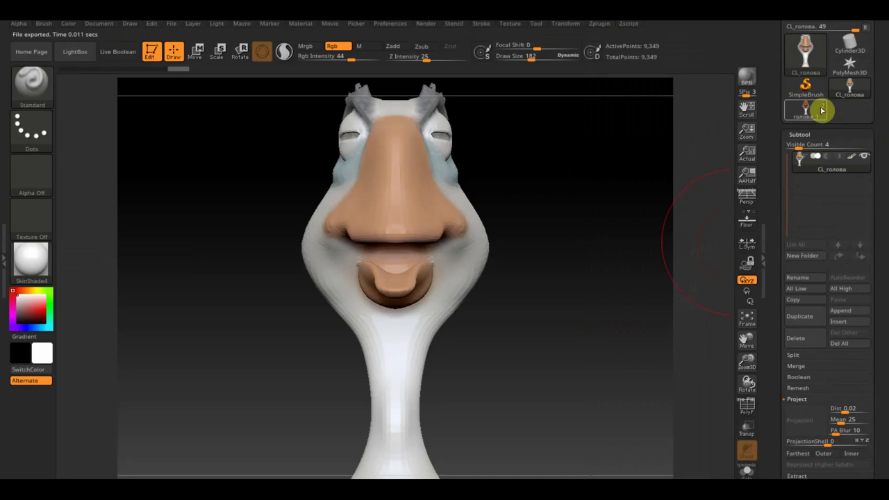
left_click(807, 109)
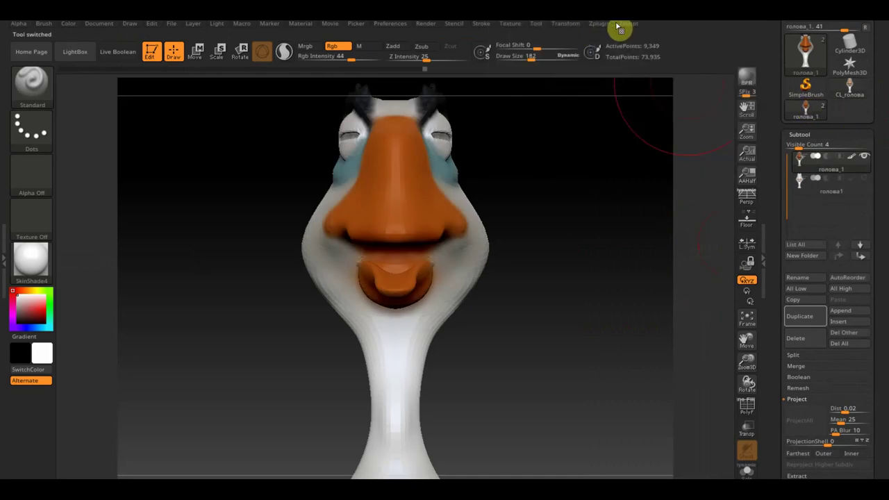
Create a new texture map for голова_1 using Texture Map > New From Polypaint
left_click(599, 28)
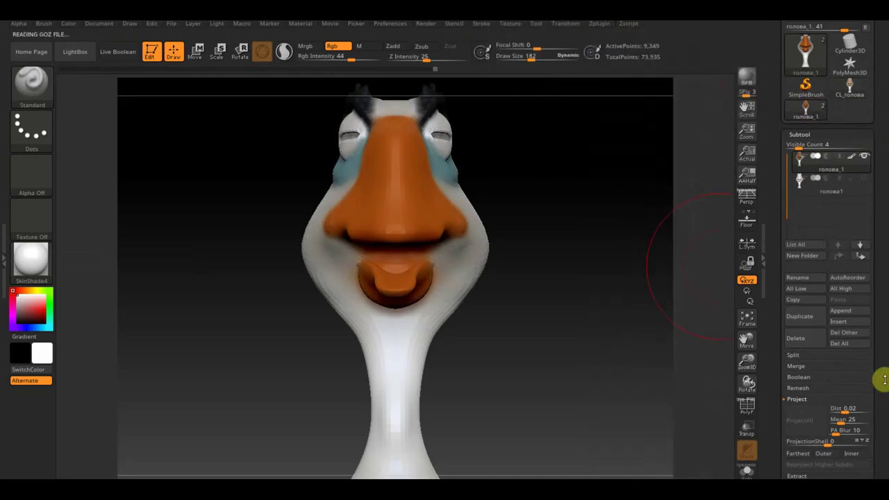
left_click_drag(883, 379, 879, 330)
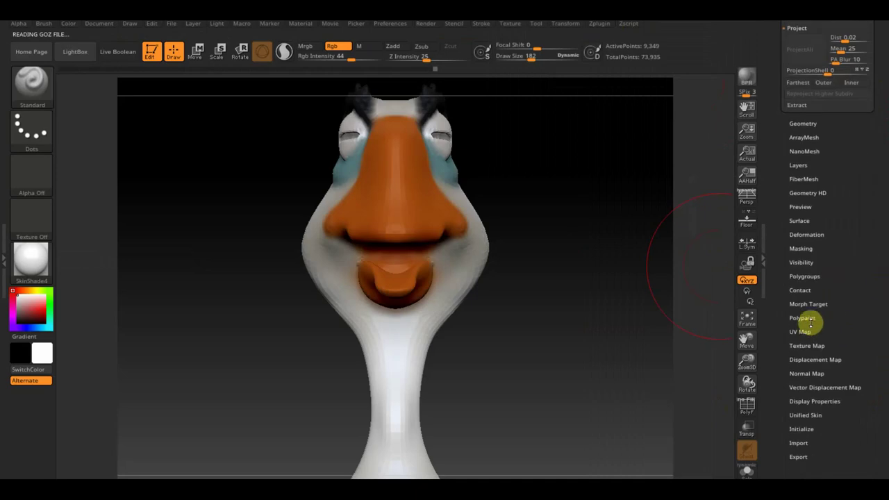
left_click(815, 346)
mouse_move(873, 333)
left_mouse_down()
mouse_move(872, 232)
mouse_move(873, 302)
left_mouse_up()
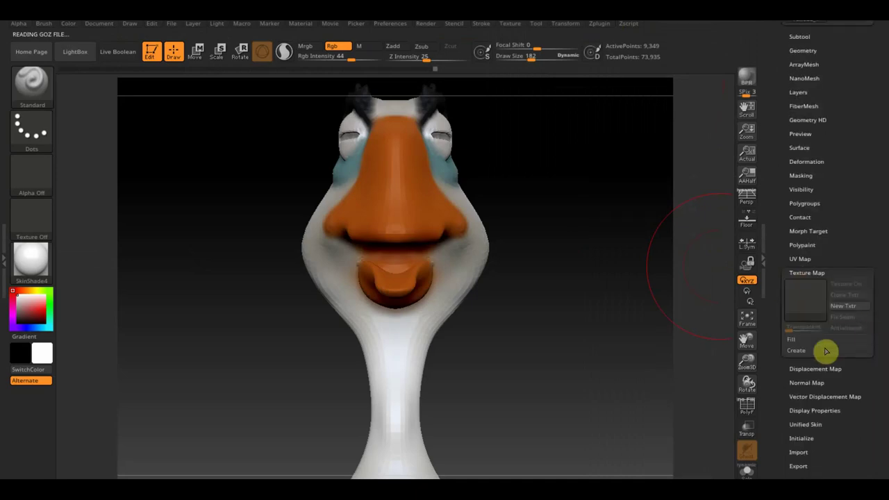
left_click(796, 351)
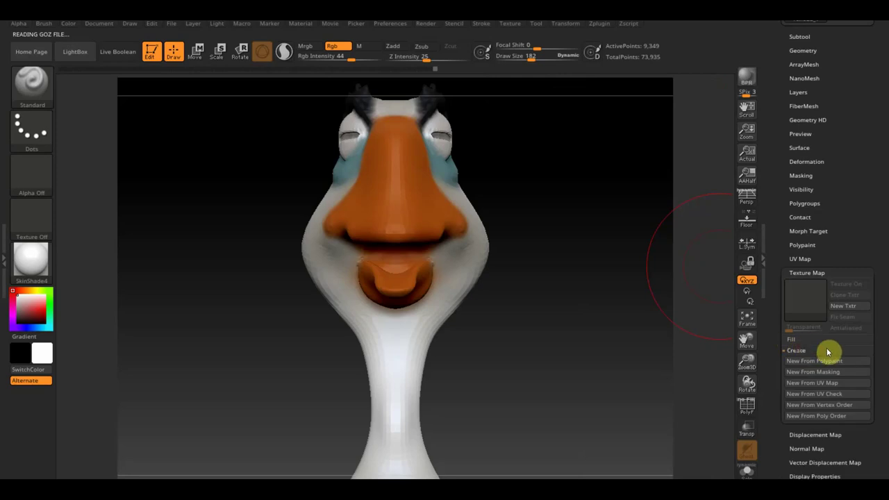
left_click(817, 361)
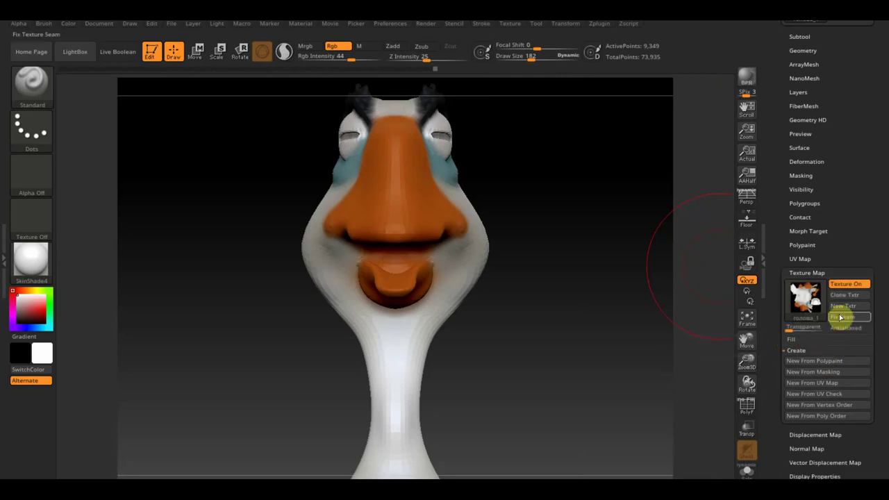
left_click_drag(869, 164, 868, 229)
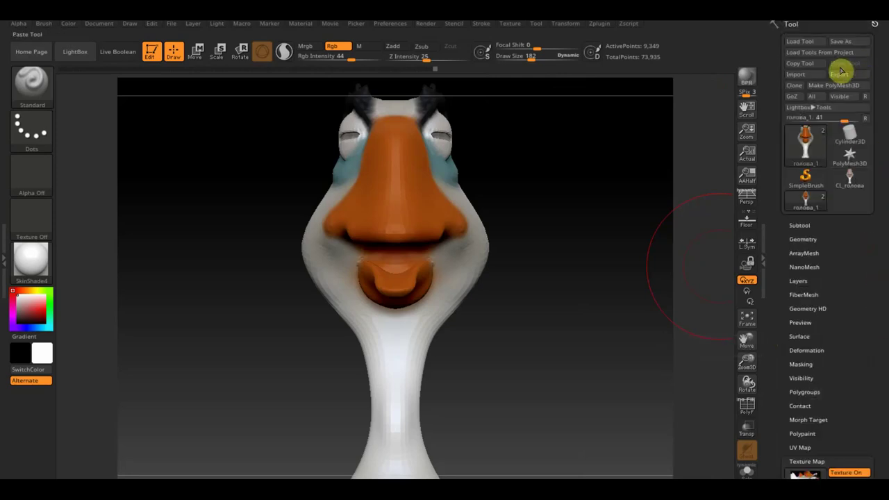
Export the head as голова_1.OBJ to the Desktop and rotate it to inspect
left_click(840, 75)
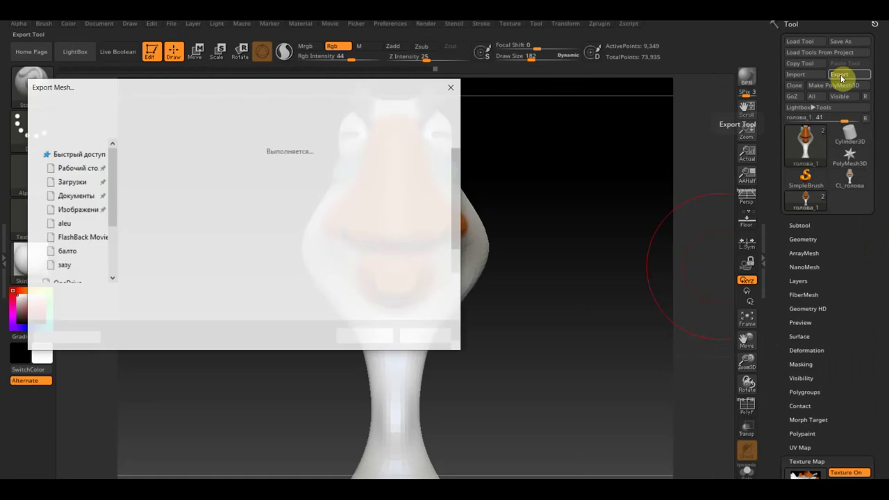
left_click(130, 295)
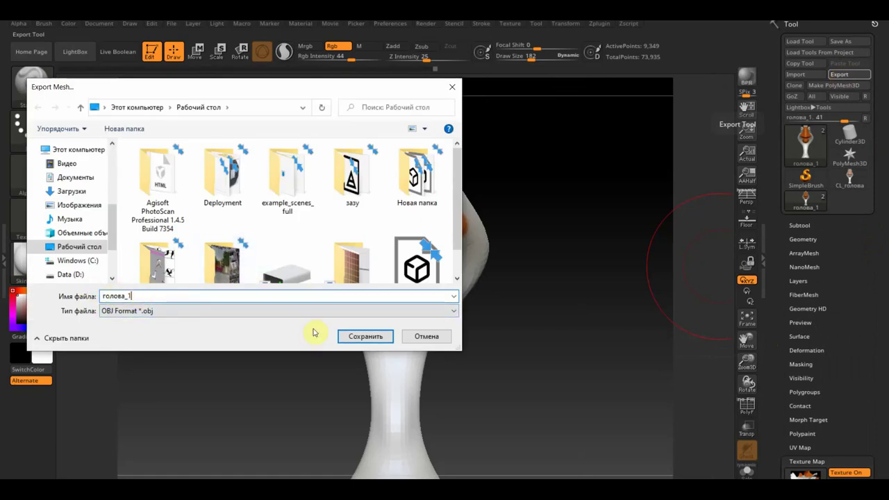
left_click(376, 336)
mouse_move(520, 318)
left_mouse_down()
mouse_move(573, 319)
mouse_move(548, 324)
left_mouse_up()
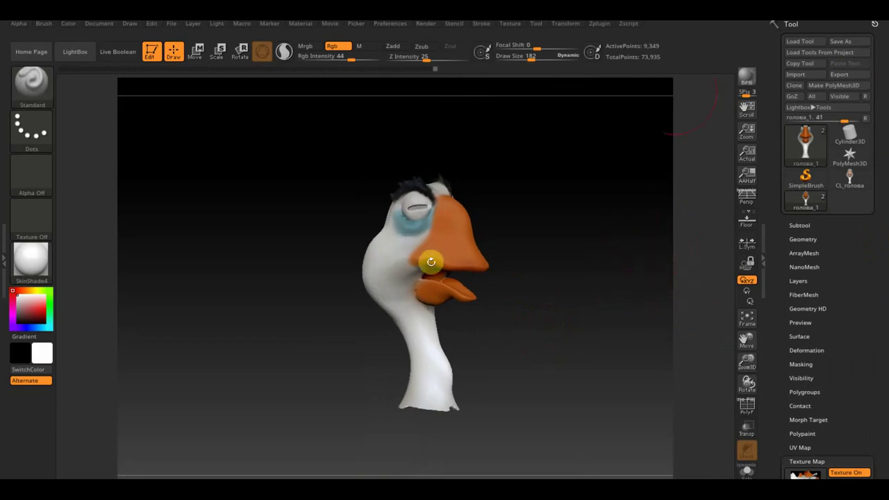
mouse_move(561, 217)
left_mouse_down()
mouse_move(541, 234)
mouse_move(493, 237)
mouse_move(494, 262)
mouse_move(535, 263)
mouse_move(702, 148)
left_mouse_up()
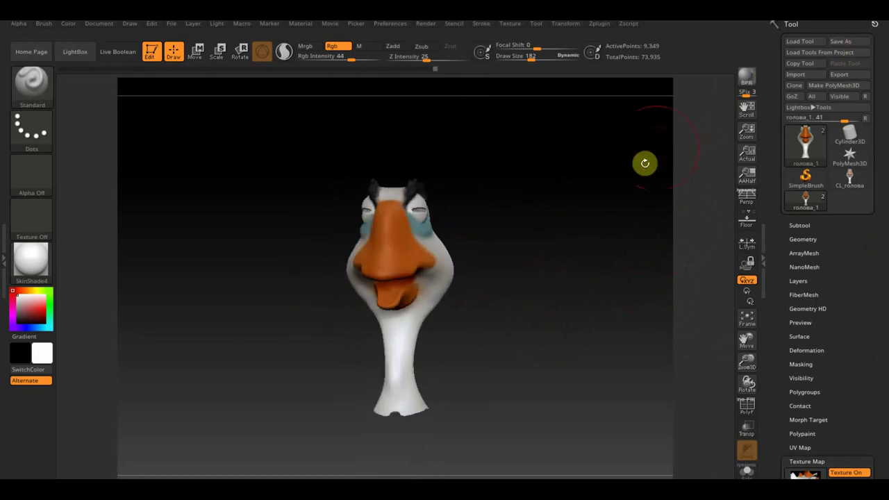
left_click_drag(637, 161, 627, 176)
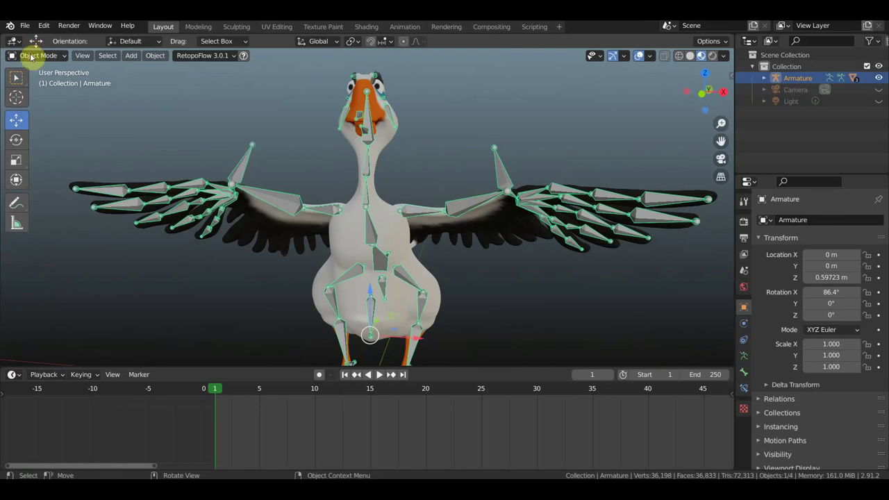
Delete the armature, the goose body mesh and the jaw object
key("Delete")
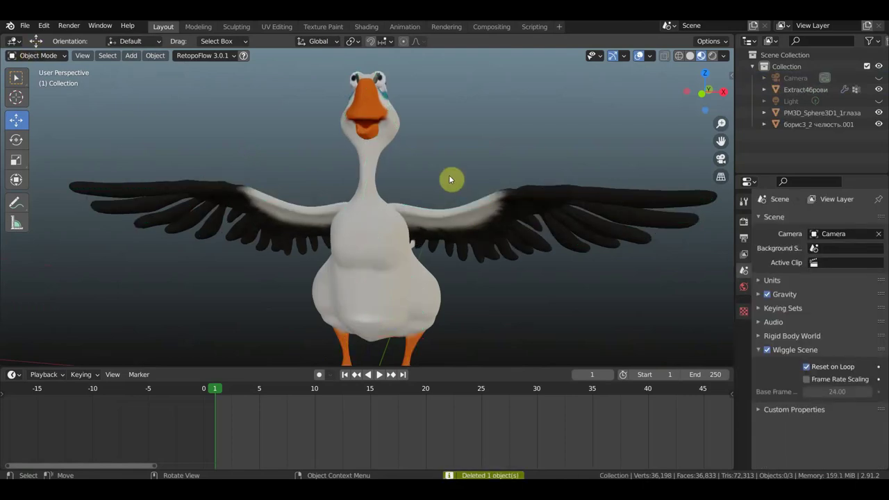
left_click(361, 176)
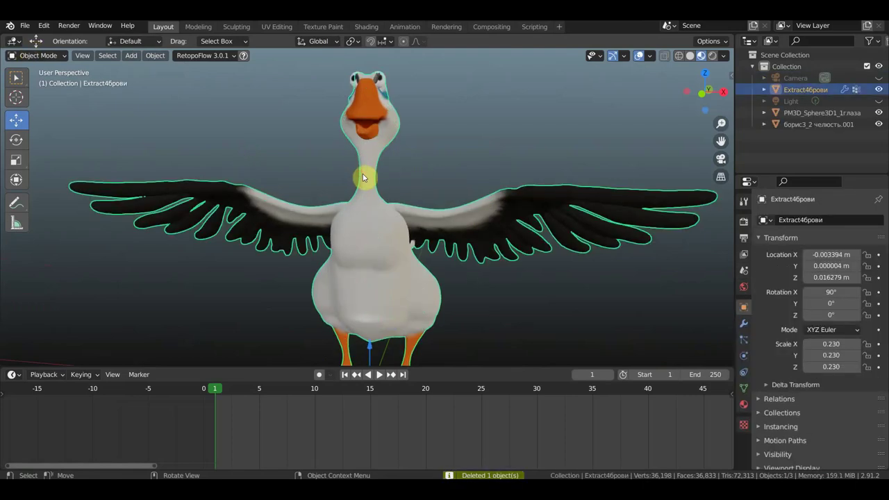
key("Delete")
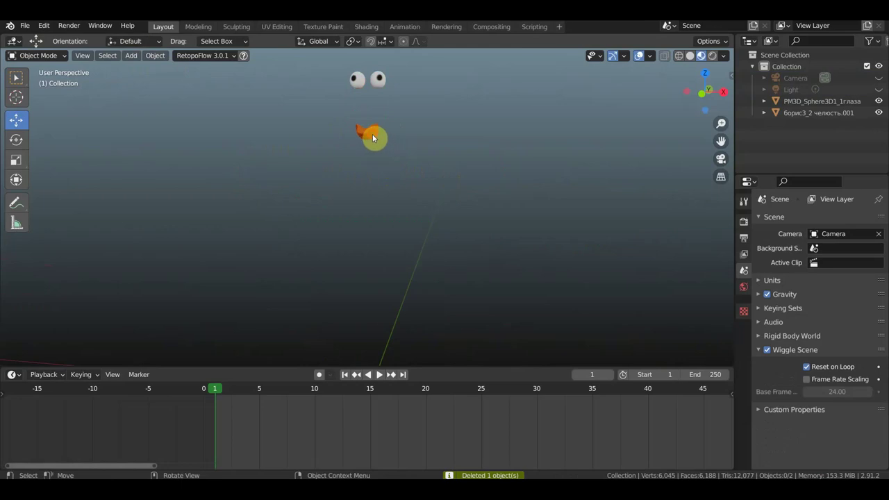
left_click(372, 137)
key("Delete")
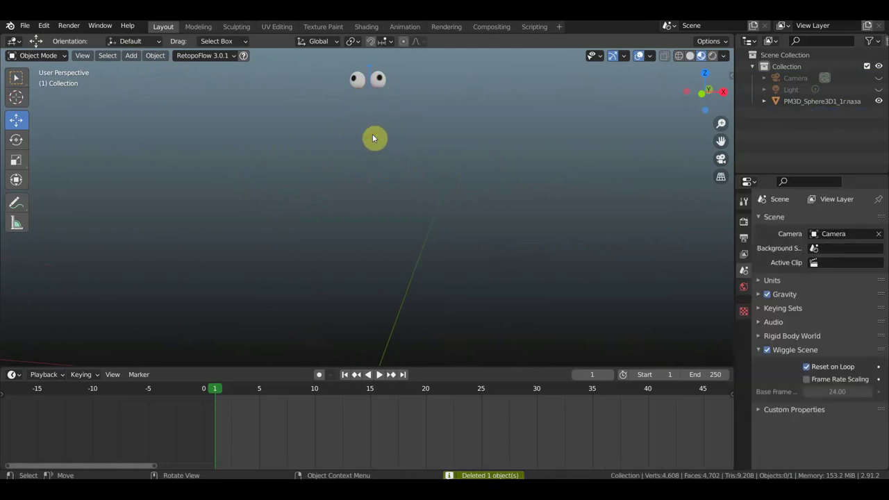
left_click(24, 26)
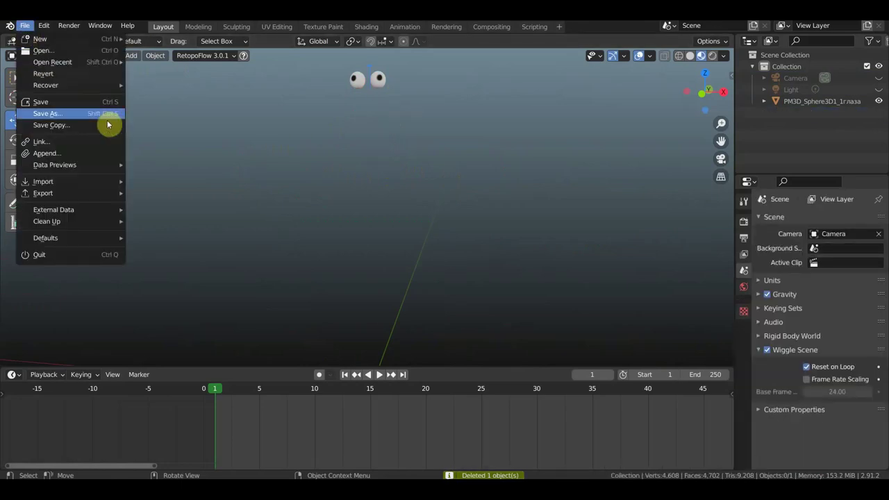
mouse_move(43, 181)
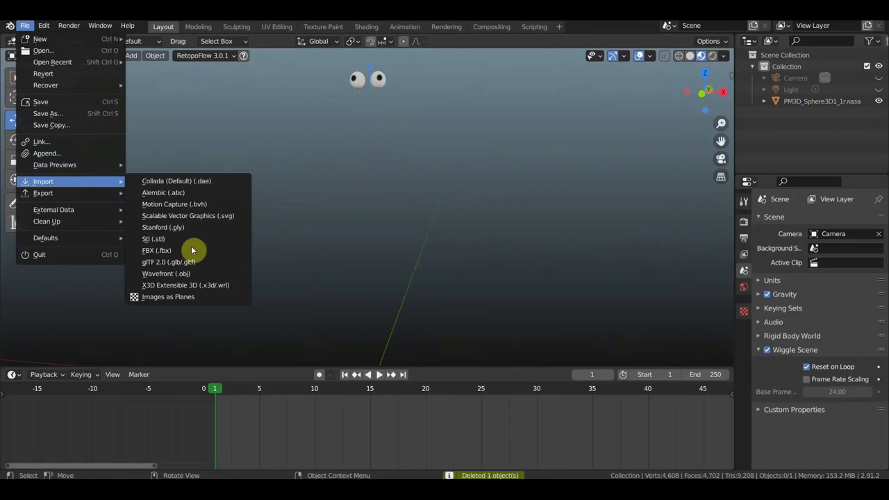
Import голова_1.OBJ from the Desktop as a Wavefront OBJ and select the eyeball spheres
left_click(173, 274)
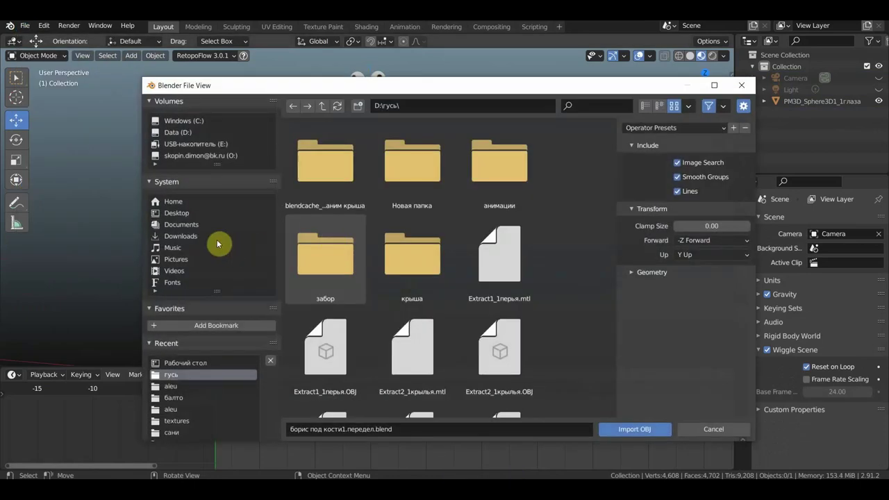
left_click(177, 213)
scroll(500, 277, "down", 2)
scroll(502, 301, "down", 1)
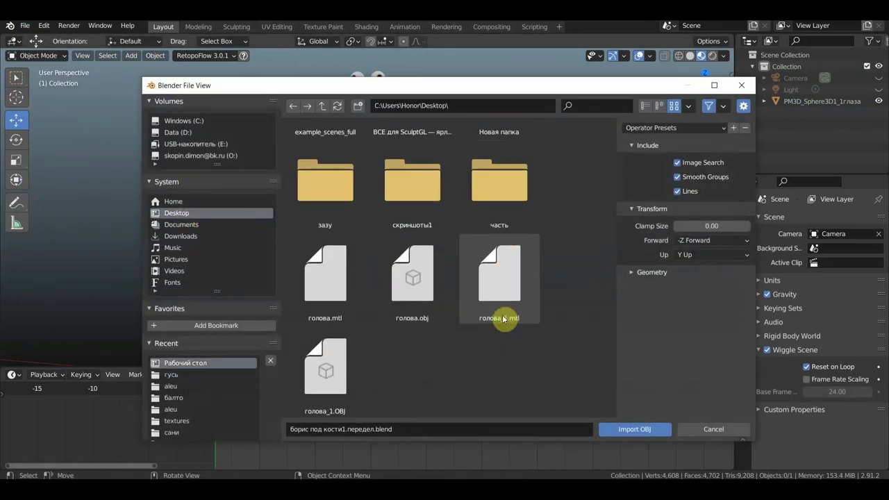
left_click(323, 375)
left_click(633, 428)
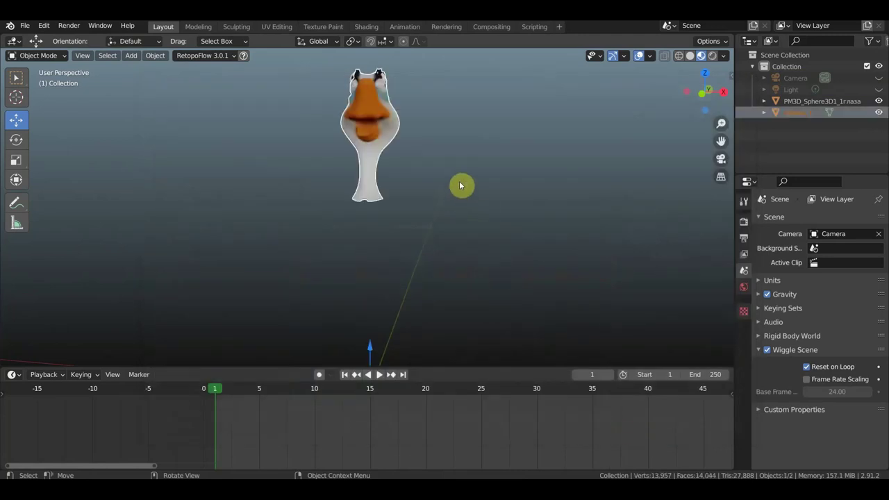
mouse_move(463, 180)
middle_mouse_down()
mouse_move(437, 199)
mouse_move(434, 271)
mouse_move(435, 259)
mouse_move(561, 257)
mouse_move(553, 233)
middle_mouse_up()
scroll(436, 261, "up", 3)
scroll(553, 234, "down", 2)
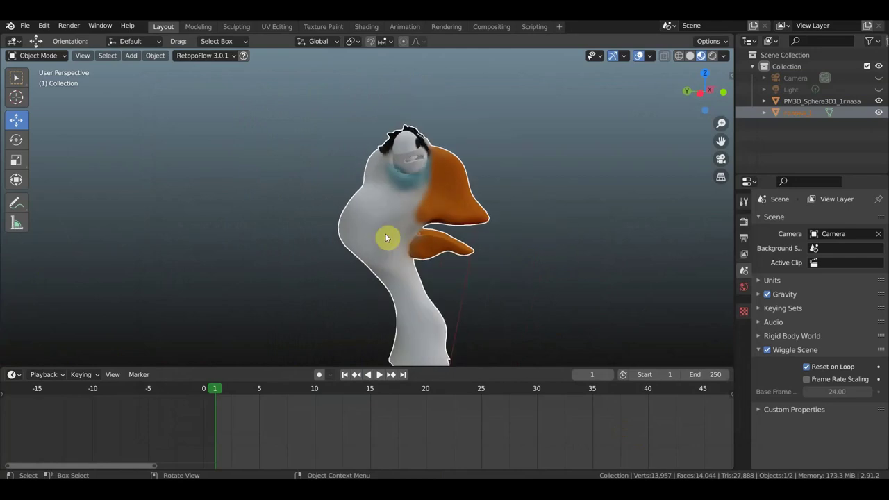
left_click(411, 142)
middle_click_drag(541, 163, 438, 163)
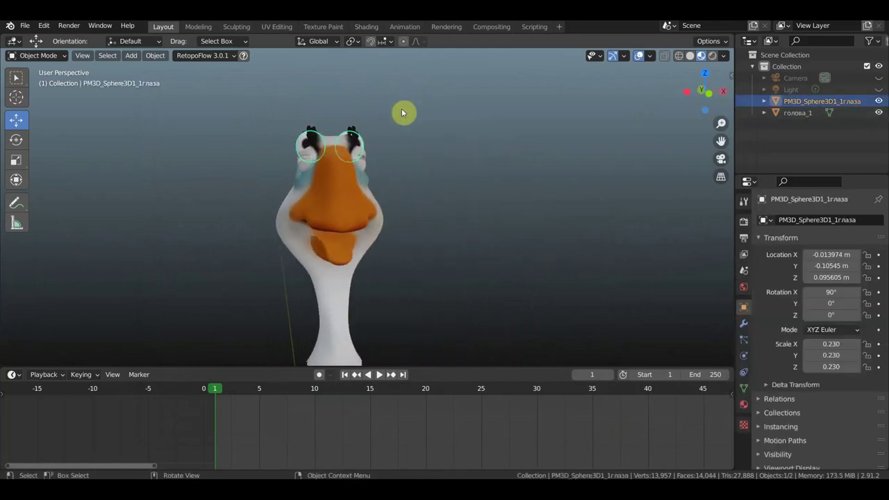
In front view, set the eyes' origin to geometry and raise them 0.24 m above the head
key("KP_1")
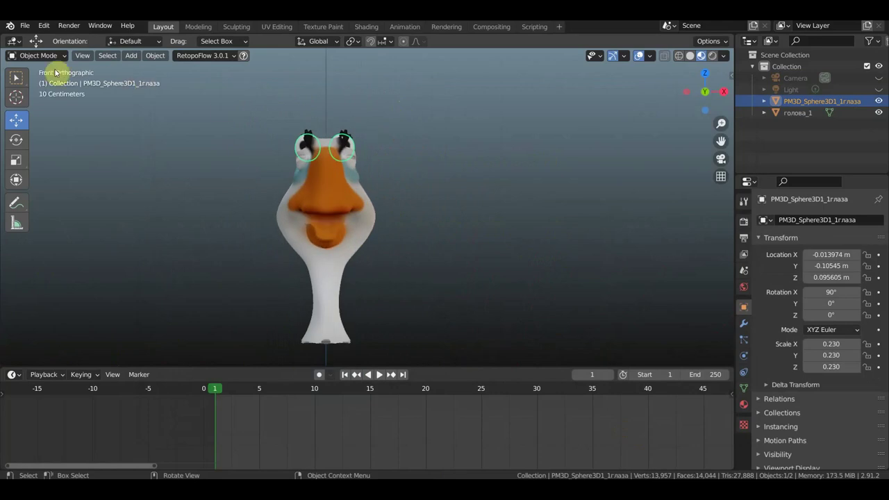
left_click(161, 57)
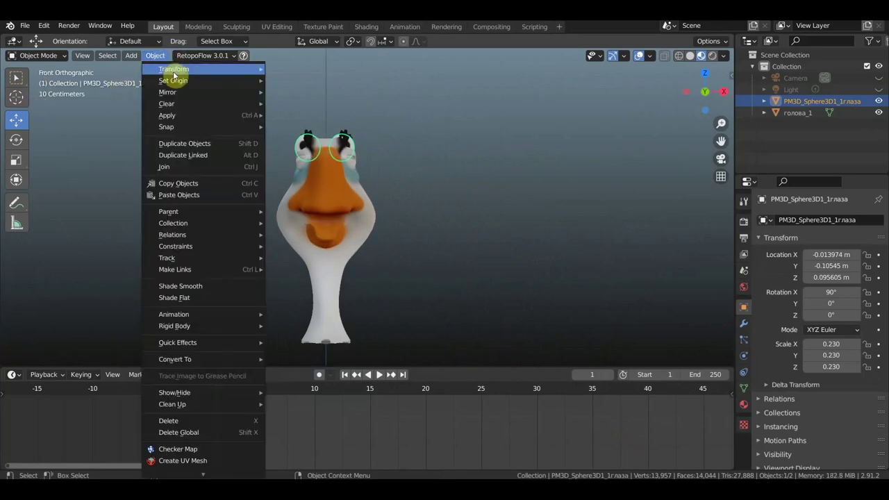
mouse_move(173, 80)
left_click(326, 98)
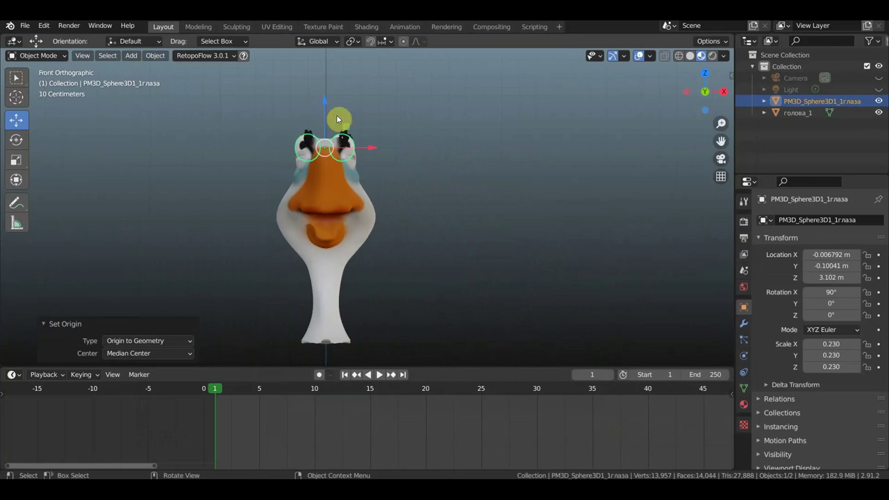
left_click_drag(327, 104, 327, 59)
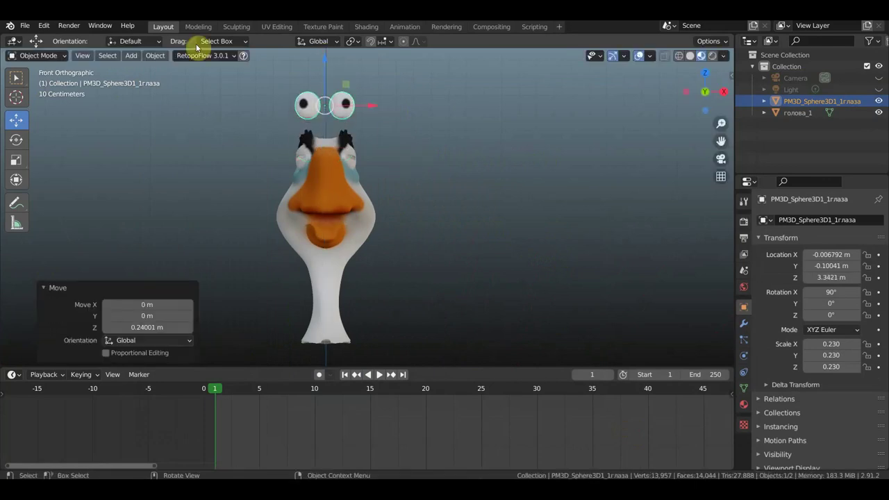
left_click(16, 77)
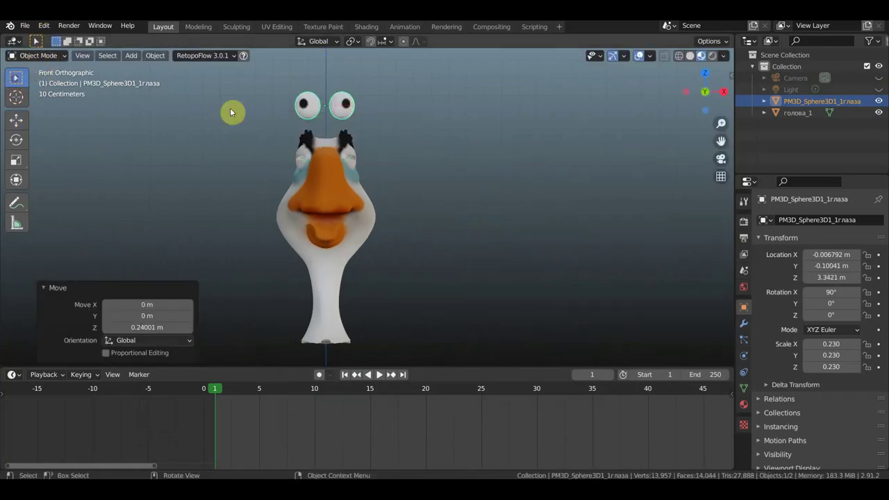
key("shift+d")
In the duplicate's Edit Mode with X-ray on, delete the right eyeball's vertices
right_click(403, 134)
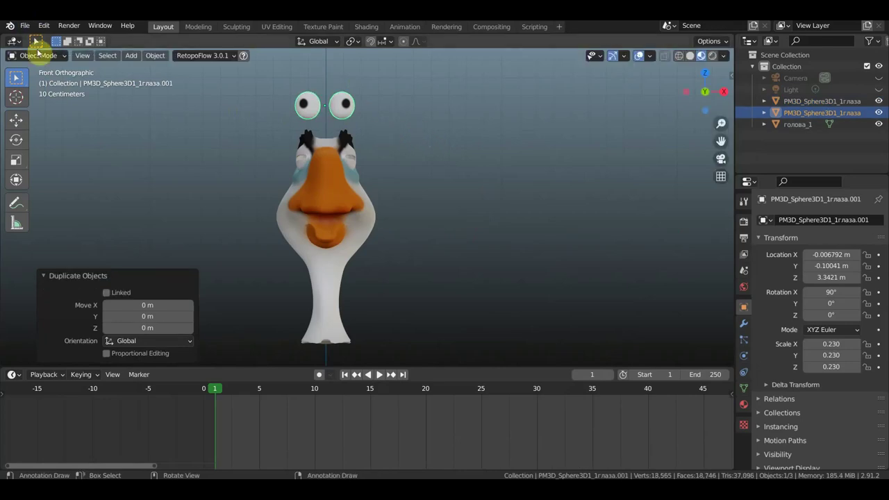
left_click(41, 56)
left_click(39, 83)
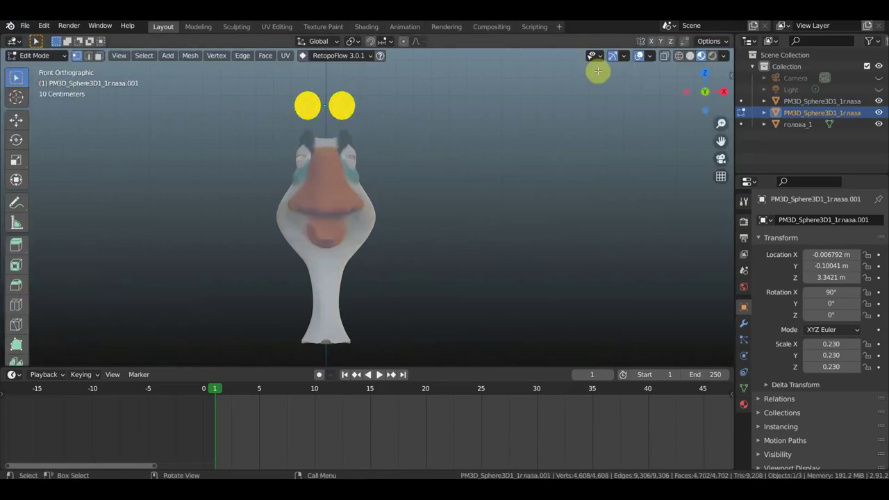
left_click(678, 56)
left_click_drag(462, 205, 327, 58)
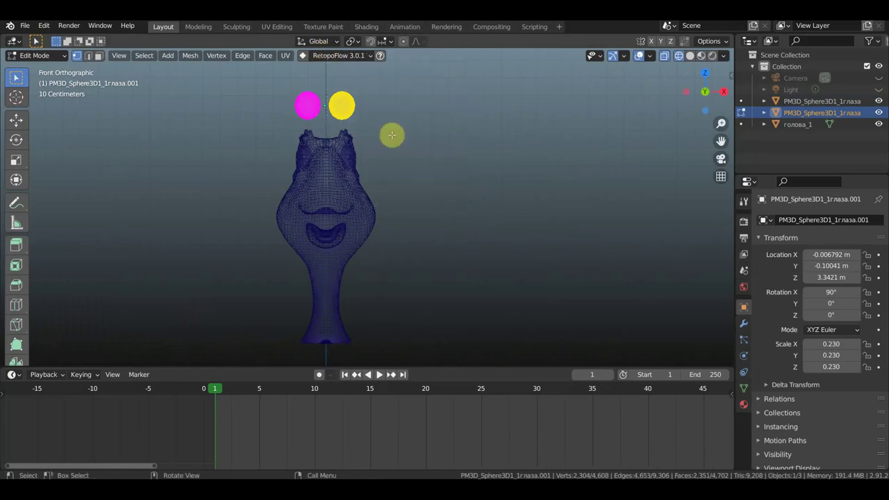
key("x")
left_click(391, 136)
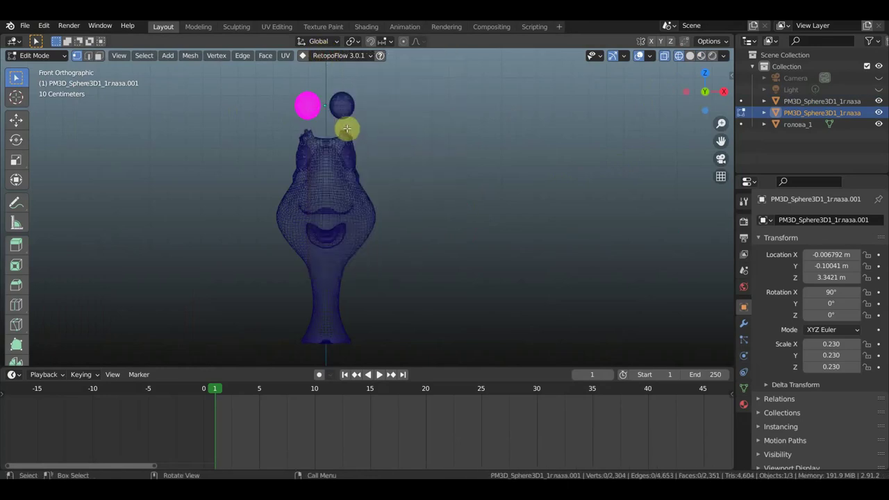
left_click(45, 60)
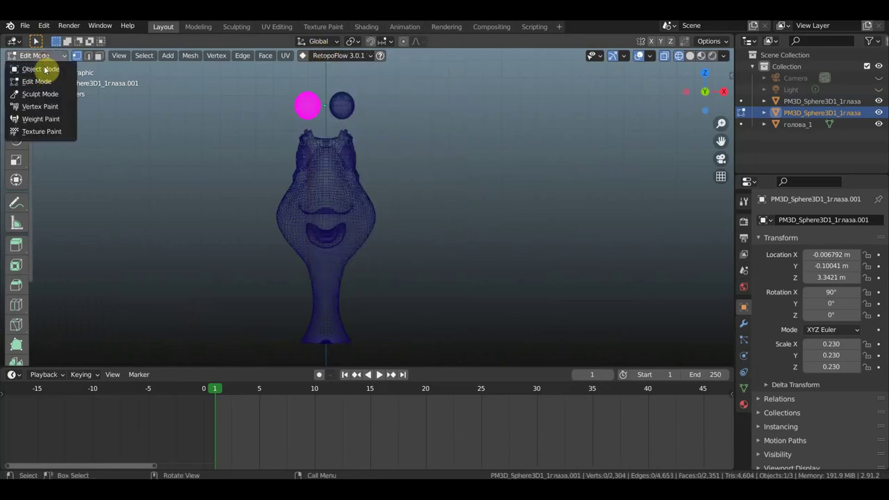
left_click(45, 69)
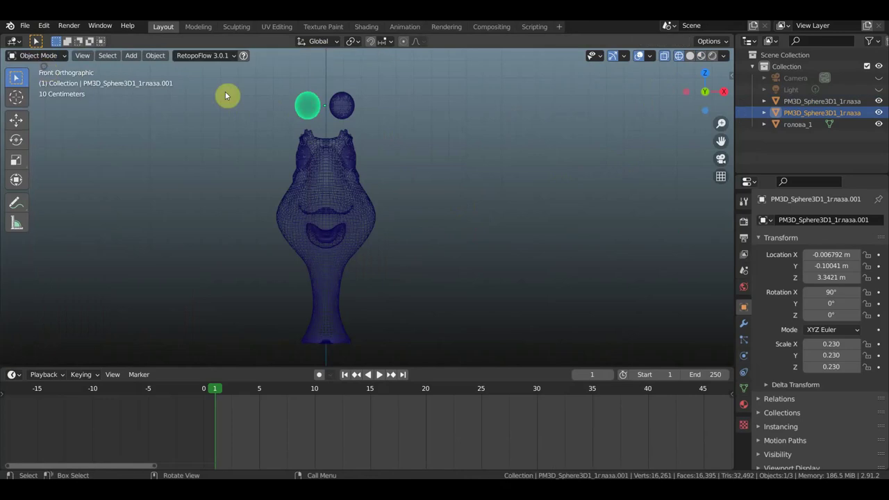
In the original eyes object, box-select and delete the left eyeball, then return to Object Mode
left_click(307, 106)
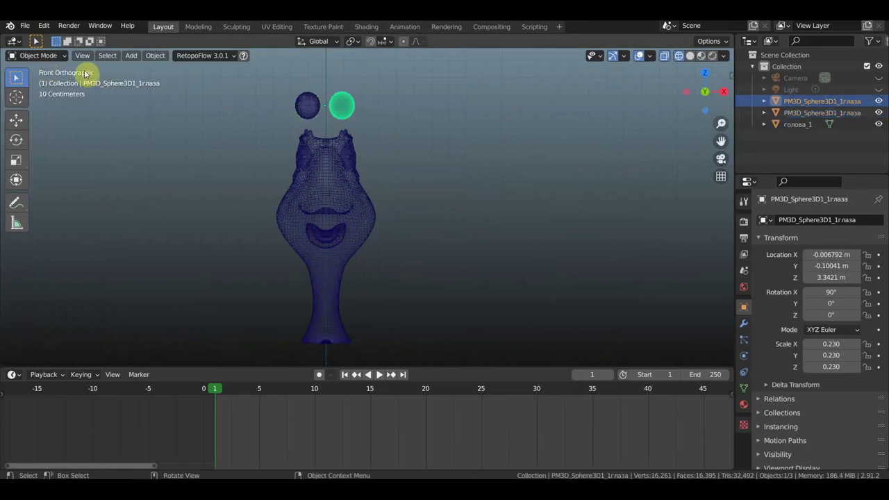
left_click(43, 56)
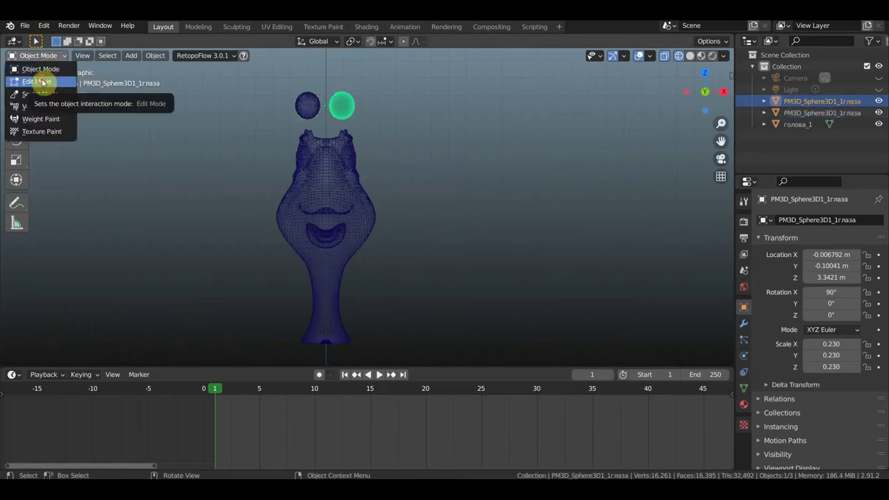
left_click(38, 81)
left_click_drag(272, 72, 317, 167)
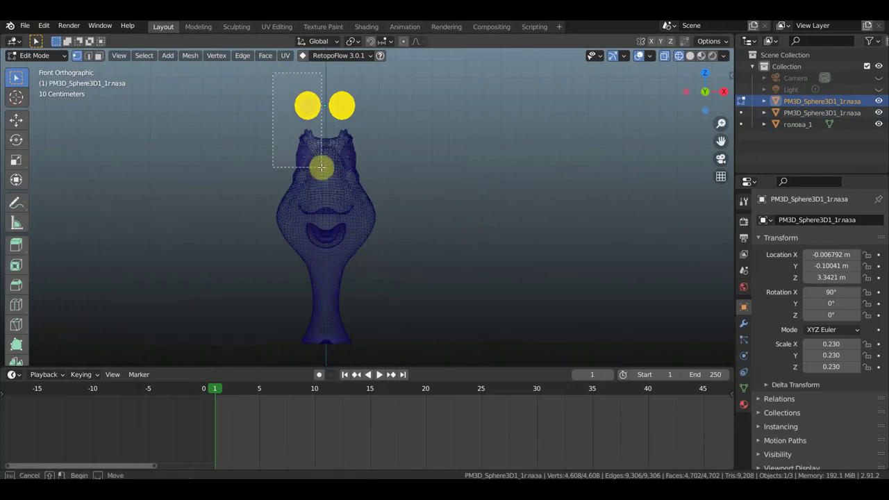
left_click_drag(323, 172, 324, 172)
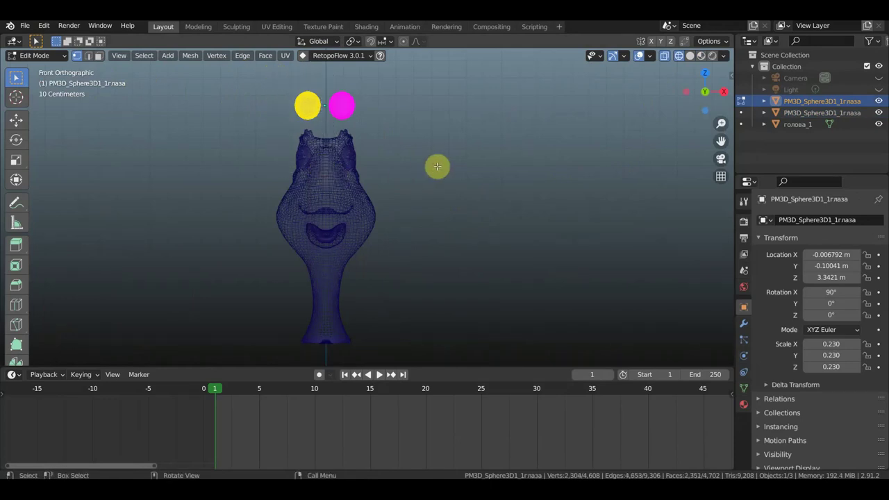
key("x")
left_click(437, 166)
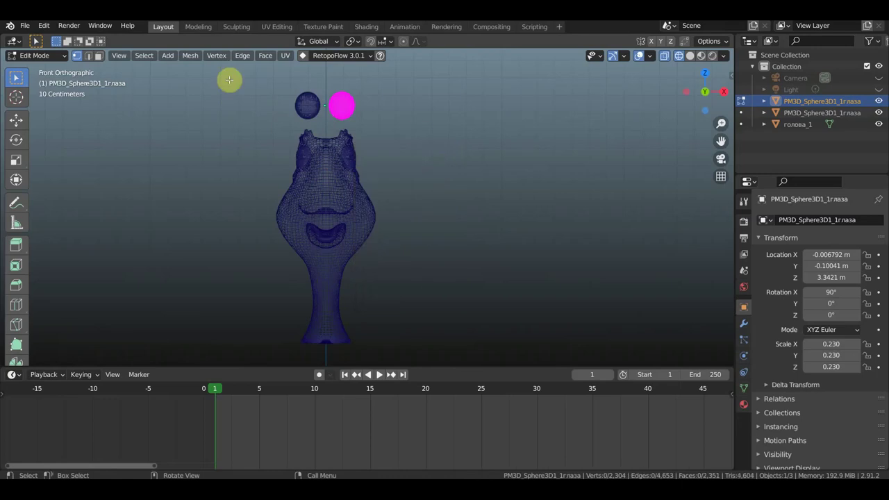
left_click(50, 58)
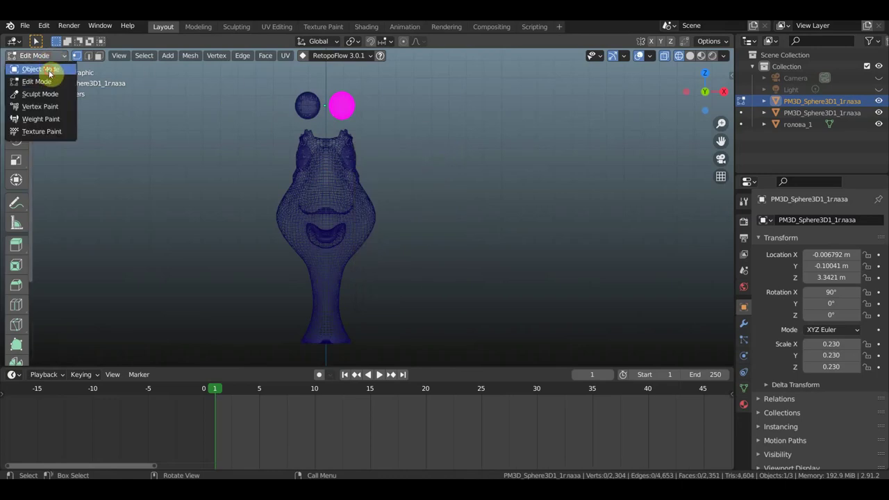
left_click(42, 66)
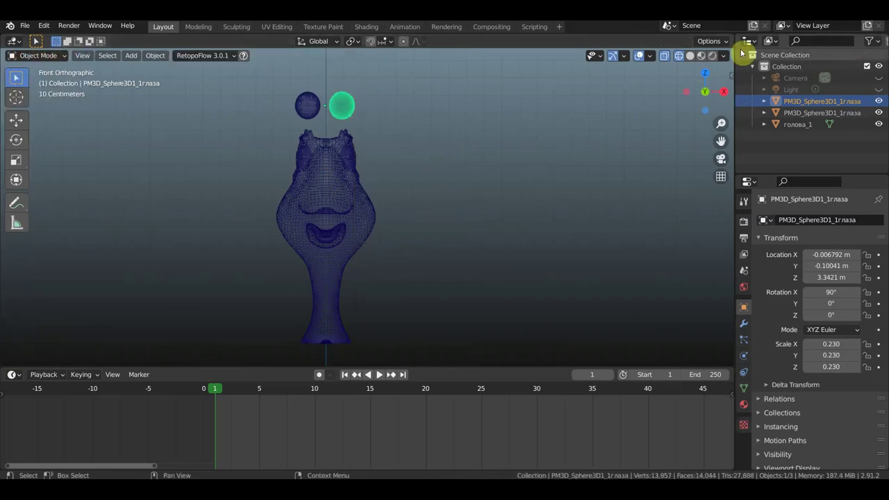
Switch to Material Preview shading and select both eyeballs
left_click(700, 55)
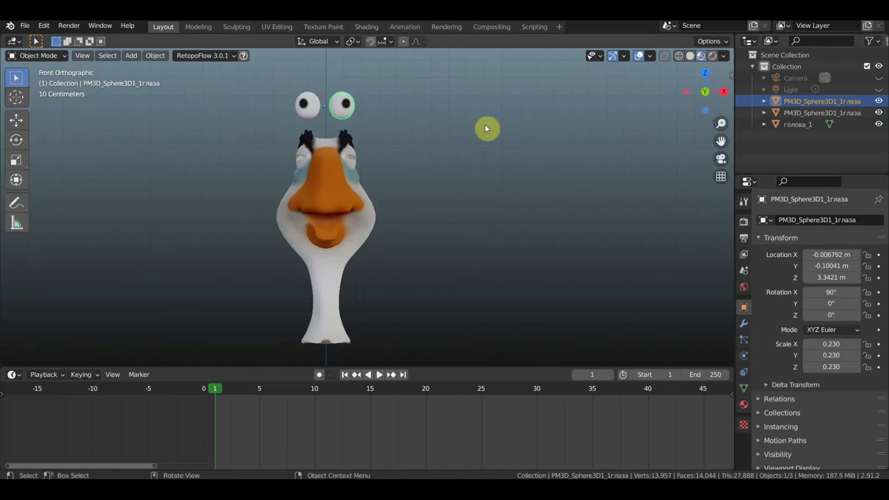
left_click(310, 115)
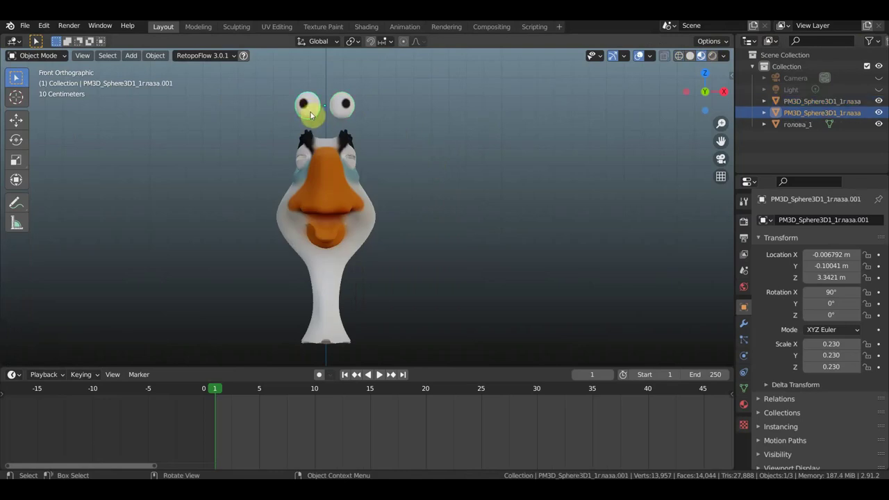
left_click(345, 114, "shift")
left_click(16, 120)
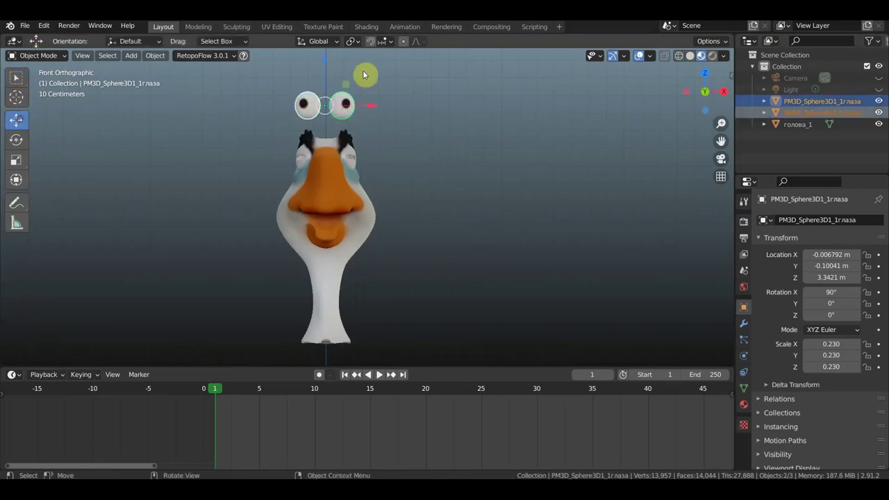
Lower both eyes into the sockets and scale the left eyeball down slightly
left_click_drag(326, 59, 329, 109)
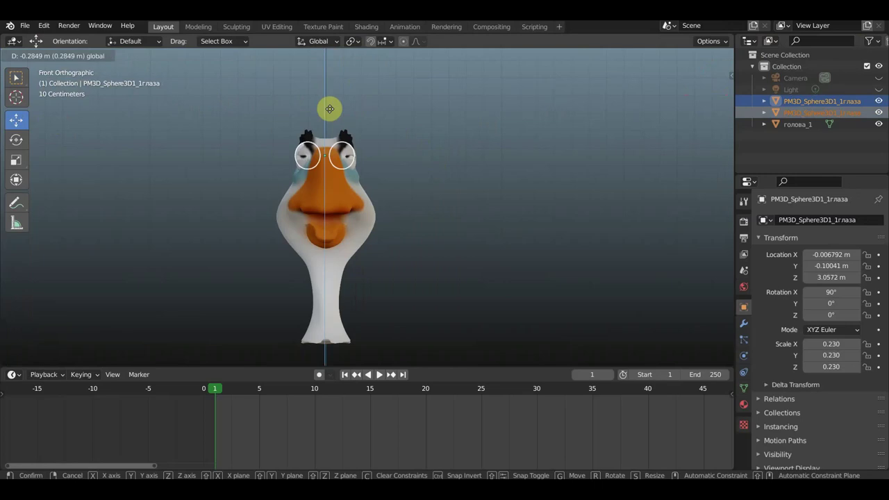
scroll(401, 134, "up", 4)
mouse_move(400, 135)
middle_mouse_down()
mouse_move(442, 135)
mouse_move(450, 148)
mouse_move(519, 162)
mouse_move(469, 161)
mouse_move(528, 159)
middle_mouse_up()
scroll(375, 118, "up", 2)
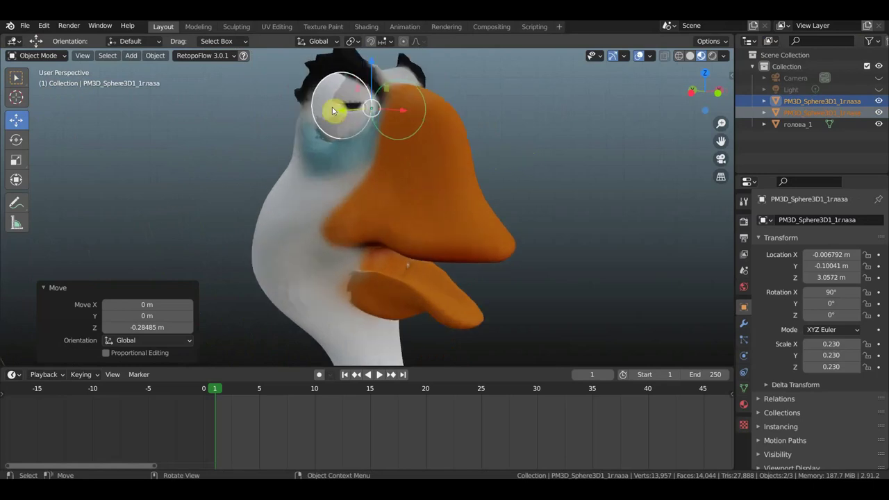
left_click(340, 107)
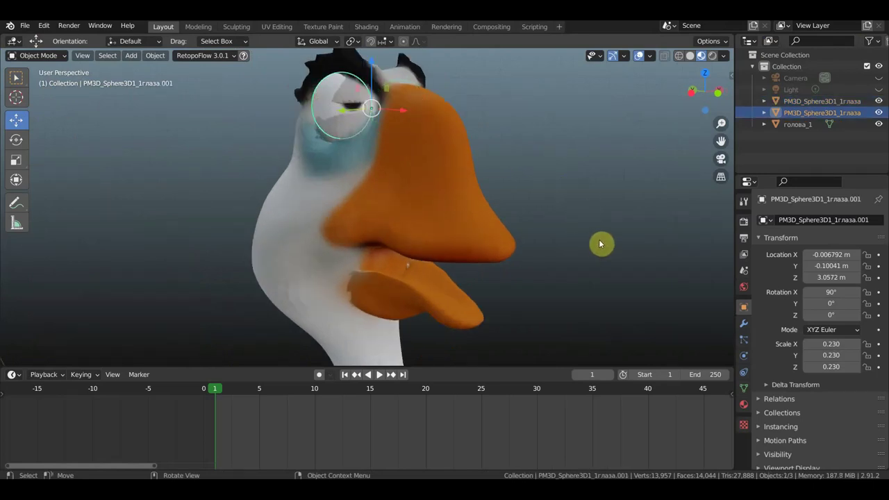
key("s")
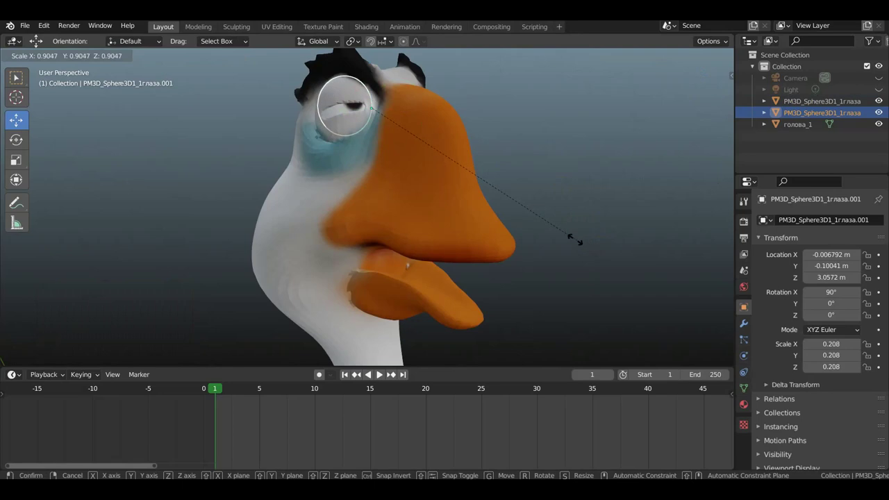
left_click(574, 240)
middle_click_drag(629, 237, 454, 191)
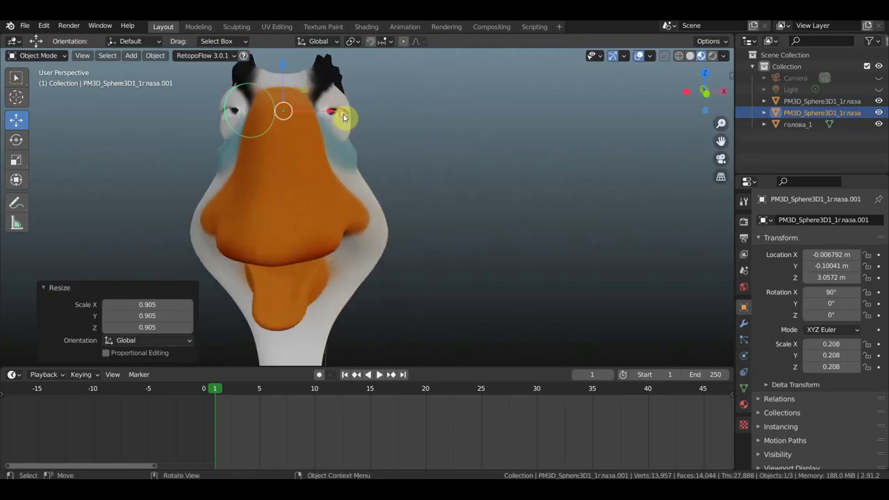
Shrink the right eyeball and slide both eyeballs sideways and back into their sockets
left_click(344, 118)
key("s")
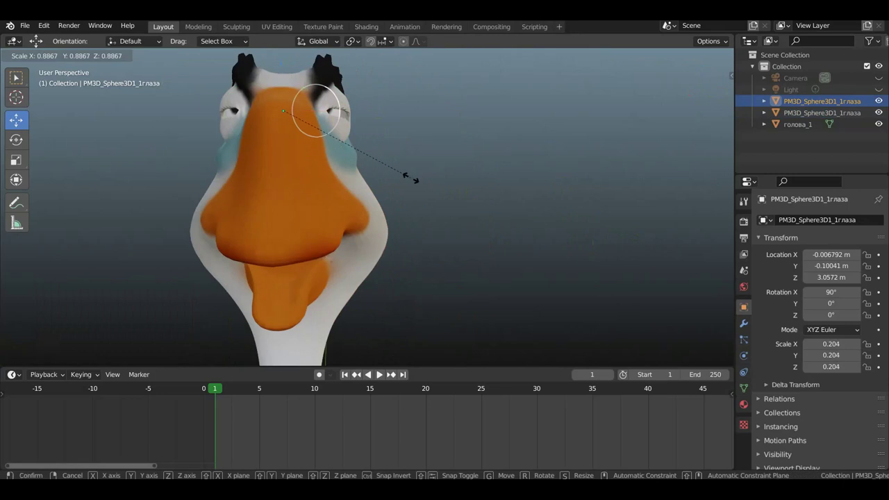
left_click(409, 179)
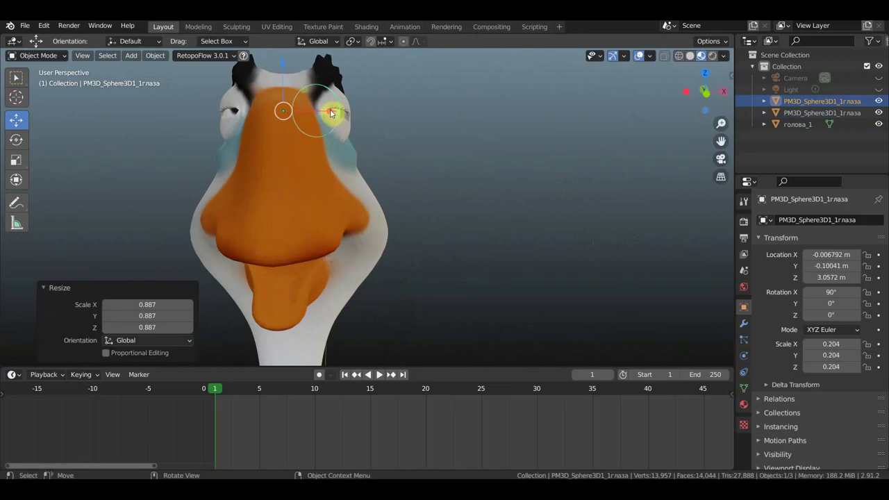
left_click_drag(332, 113, 339, 114)
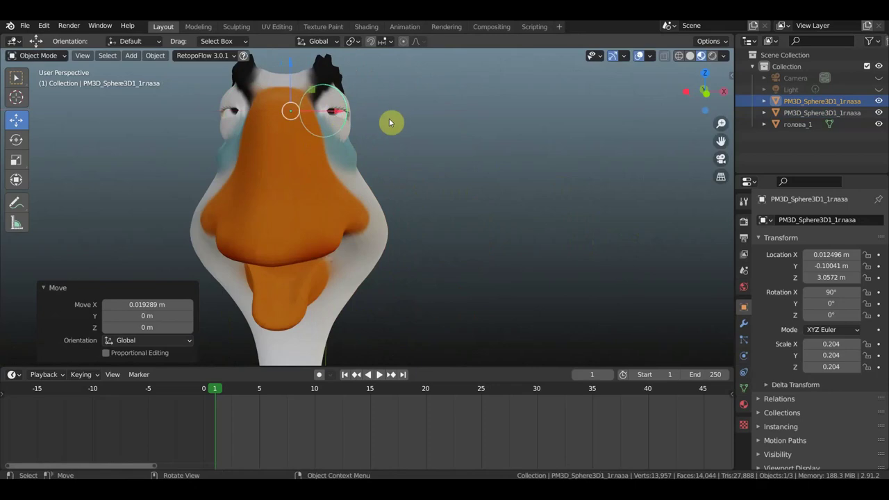
mouse_move(449, 121)
middle_mouse_down()
mouse_move(624, 136)
mouse_move(590, 152)
mouse_move(617, 143)
middle_mouse_up()
left_click(487, 143)
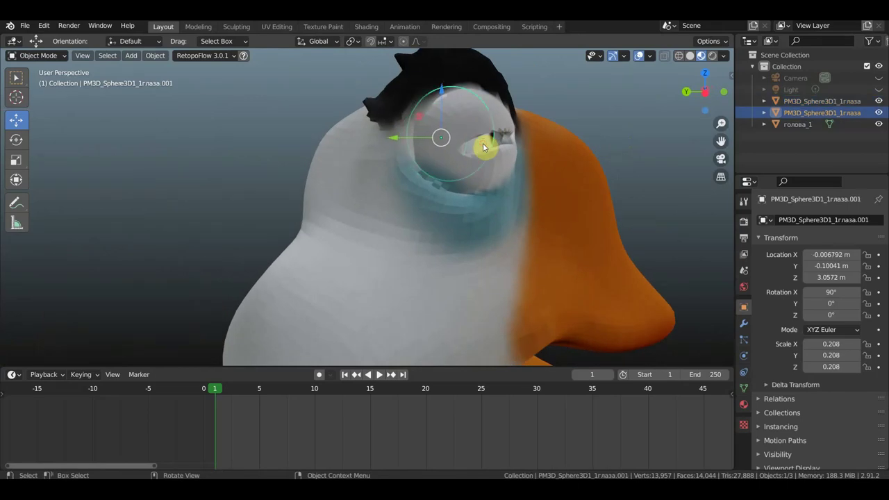
left_click_drag(393, 141, 416, 142)
middle_click_drag(620, 92, 510, 113)
mouse_move(397, 156)
middle_mouse_down()
mouse_move(417, 155)
mouse_move(334, 163)
mouse_move(291, 151)
mouse_move(446, 135)
mouse_move(493, 218)
middle_mouse_up()
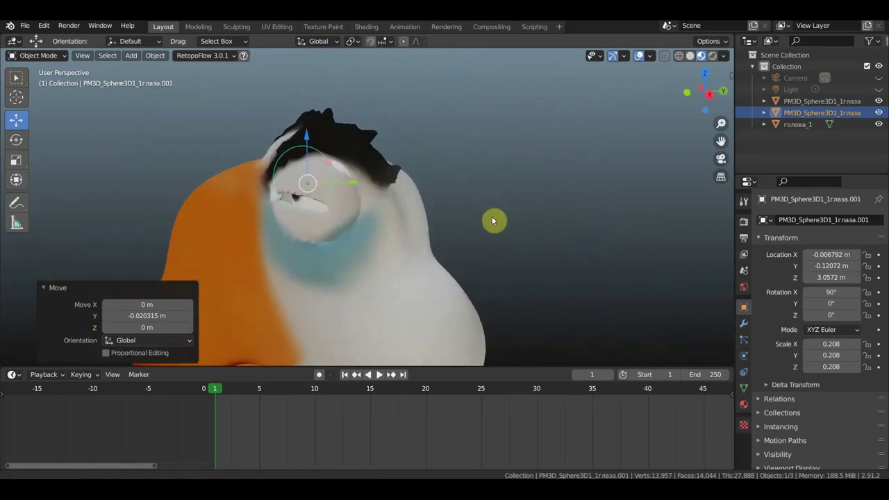
scroll(323, 215, "up", 2)
Nudge the first eyeball 0.0156 m along Y to seat it in its socket
left_click(316, 203)
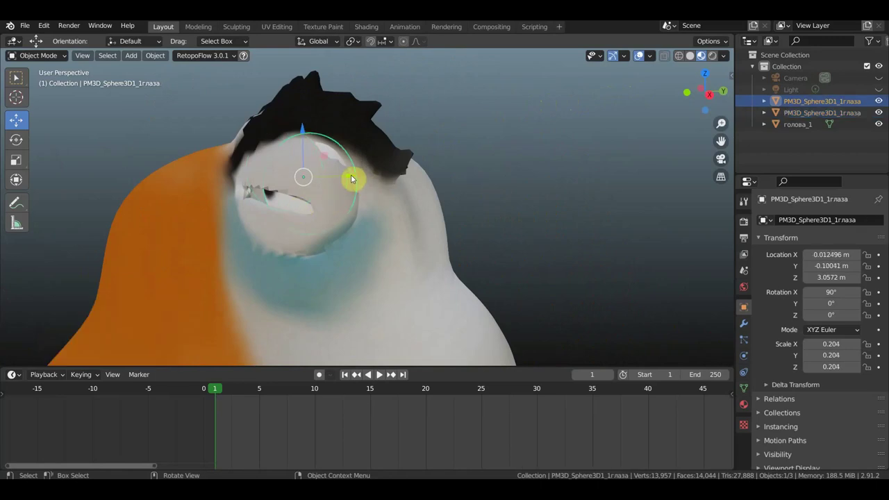
key("g")
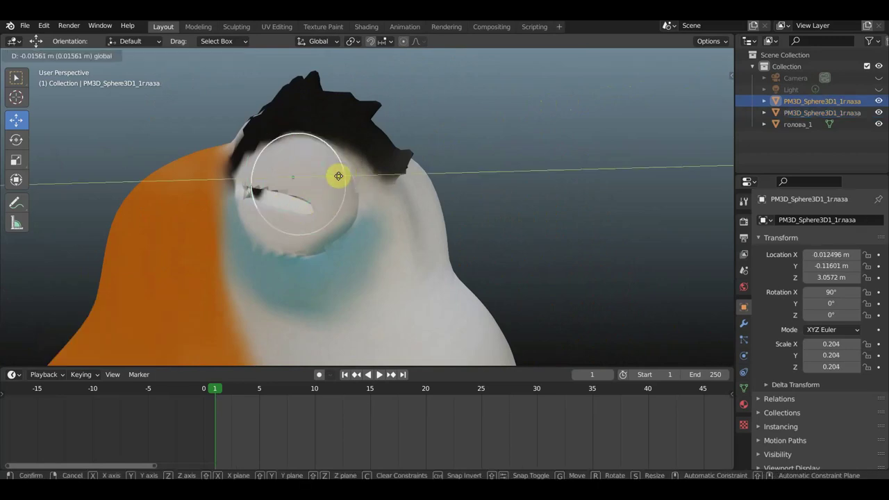
left_click(338, 175)
mouse_move(490, 179)
middle_mouse_down()
mouse_move(595, 174)
mouse_move(481, 201)
mouse_move(453, 176)
middle_mouse_up()
scroll(433, 204, "down", 3)
scroll(433, 203, "down", 2)
scroll(444, 198, "down", 1)
middle_click_drag(451, 232, 459, 182, "shift")
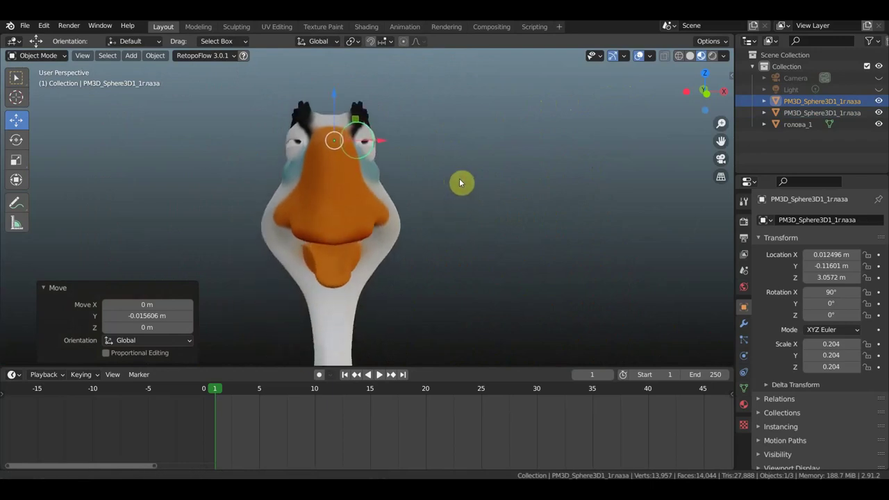
scroll(459, 183, "down", 2)
scroll(461, 182, "down", 1)
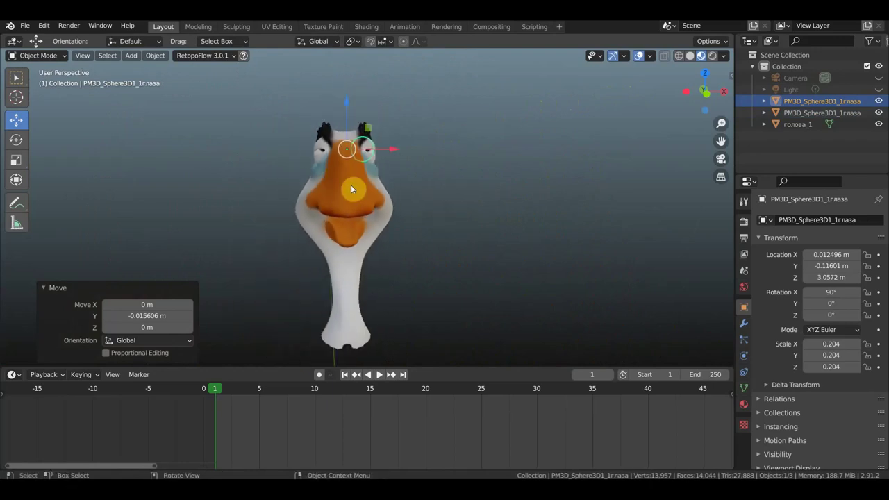
left_click(23, 27)
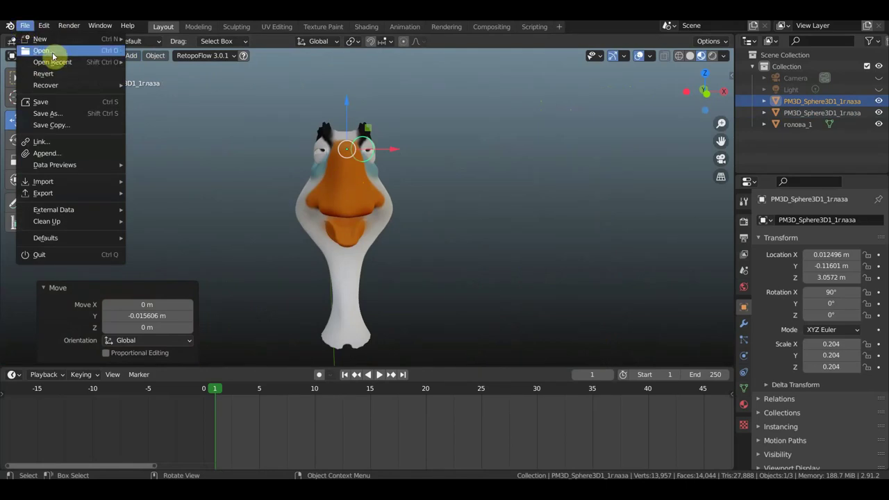
Import the upper teeth file верх.OBJ from the Новая папка folder
mouse_move(43, 182)
left_click(196, 274)
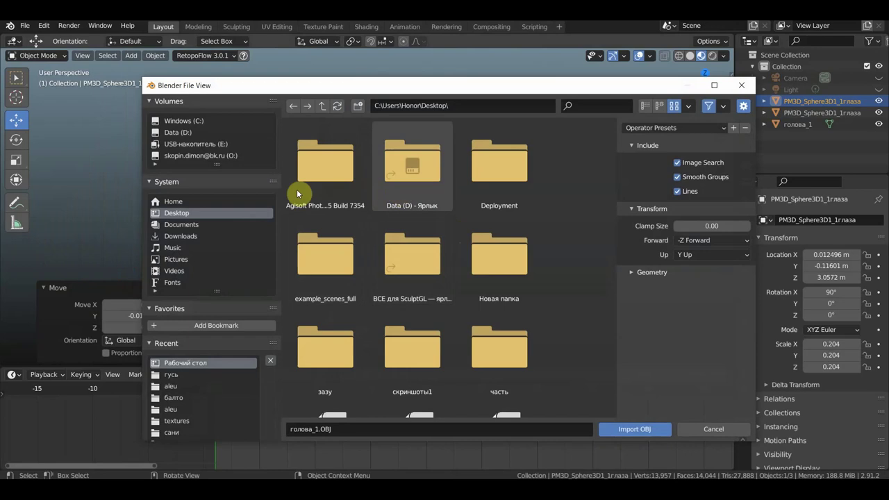
scroll(432, 323, "down", 1)
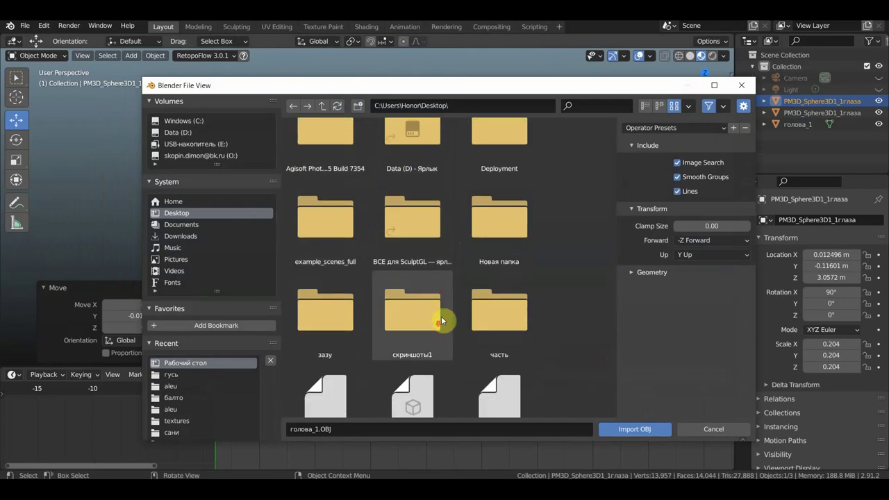
double_click(504, 253)
left_click(506, 196)
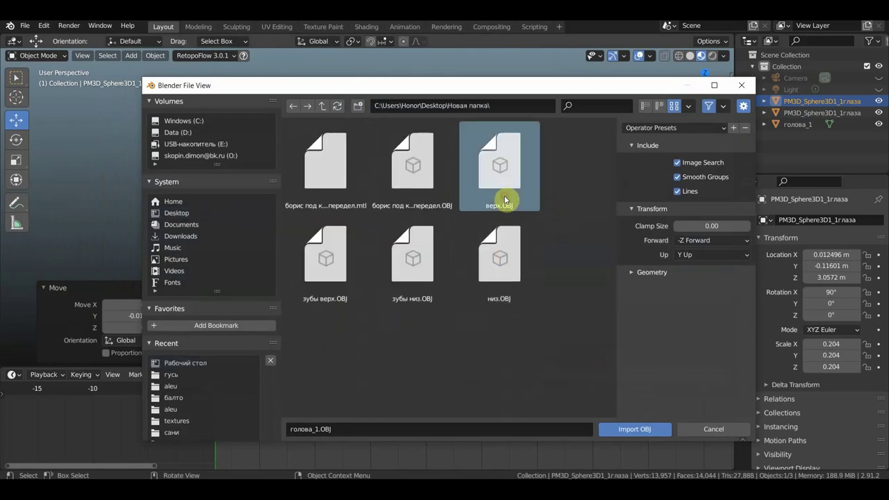
left_click(634, 428)
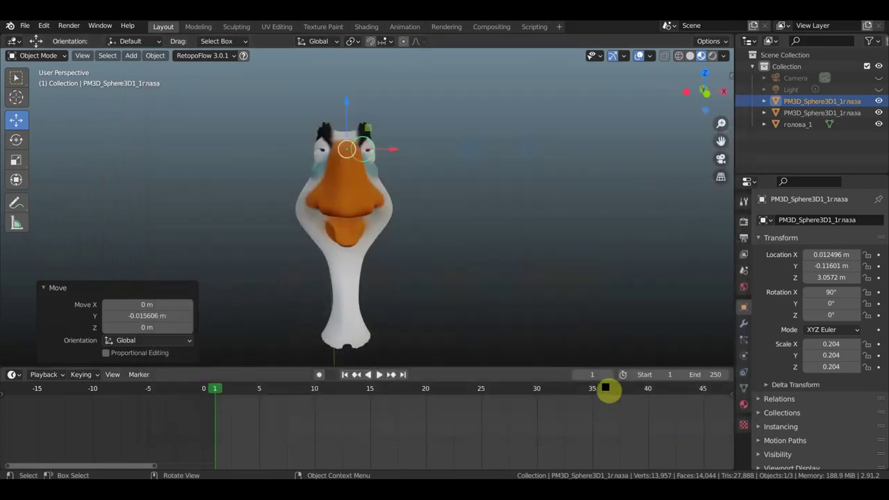
middle_click_drag(488, 251, 558, 266)
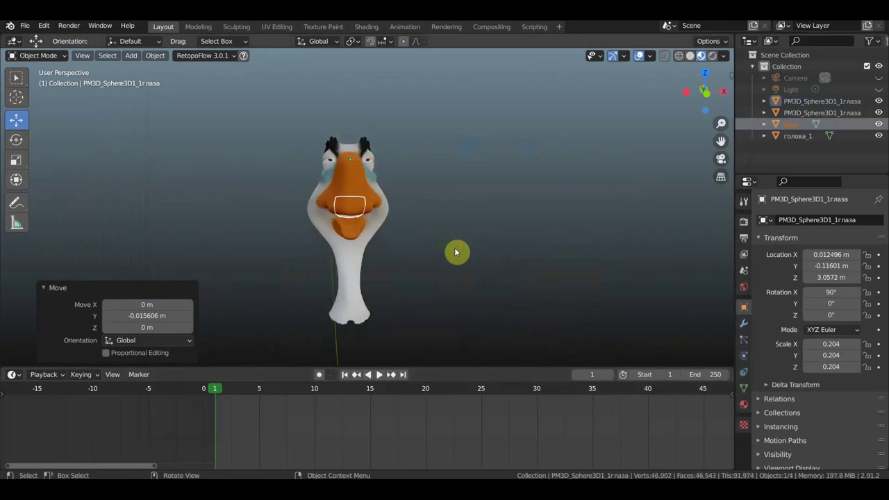
scroll(560, 266, "up", 2)
scroll(570, 233, "up", 2)
scroll(562, 229, "up", 3)
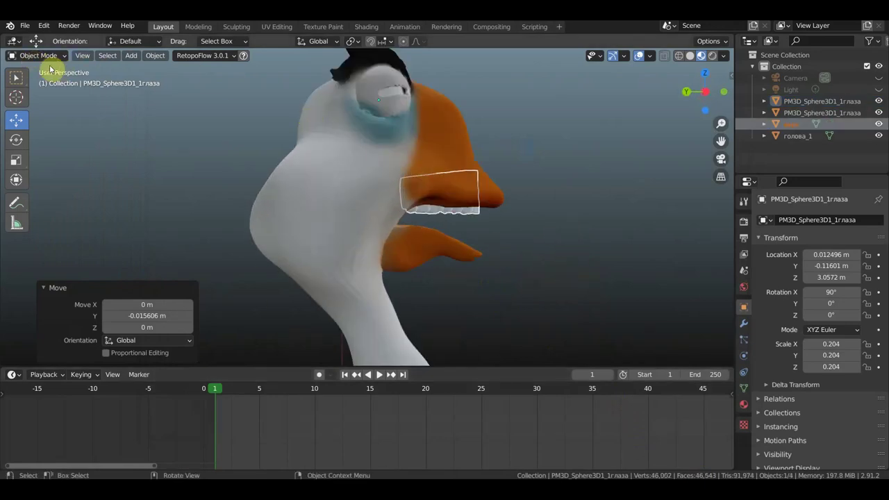
Import the lower teeth file низ.OBJ into the scene
left_click(36, 25)
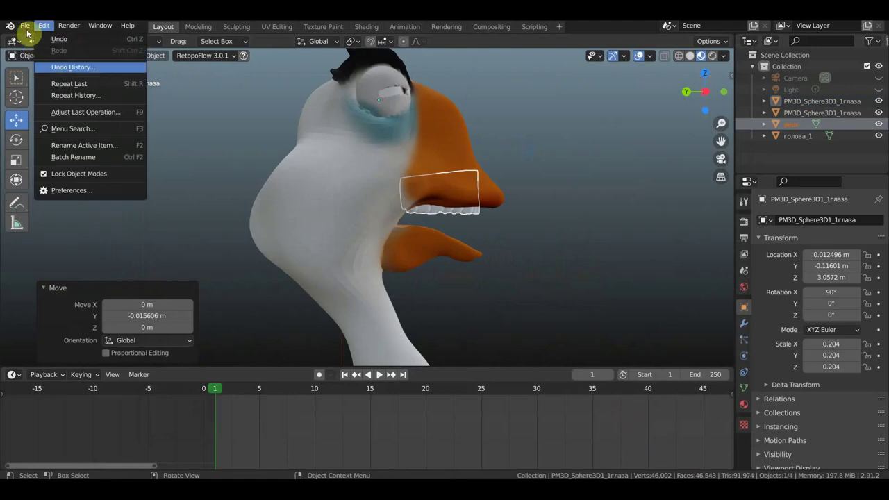
left_click(26, 27)
left_click(26, 30)
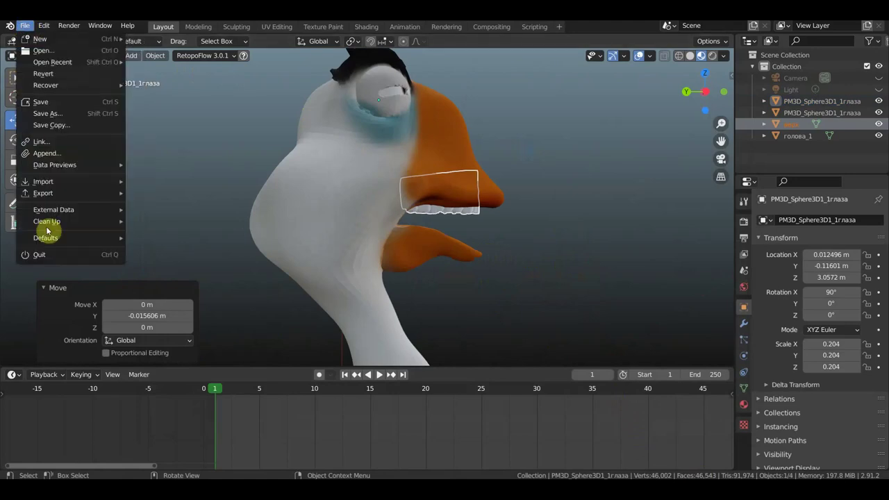
mouse_move(43, 181)
left_click(201, 274)
left_click(497, 289)
left_click(642, 428)
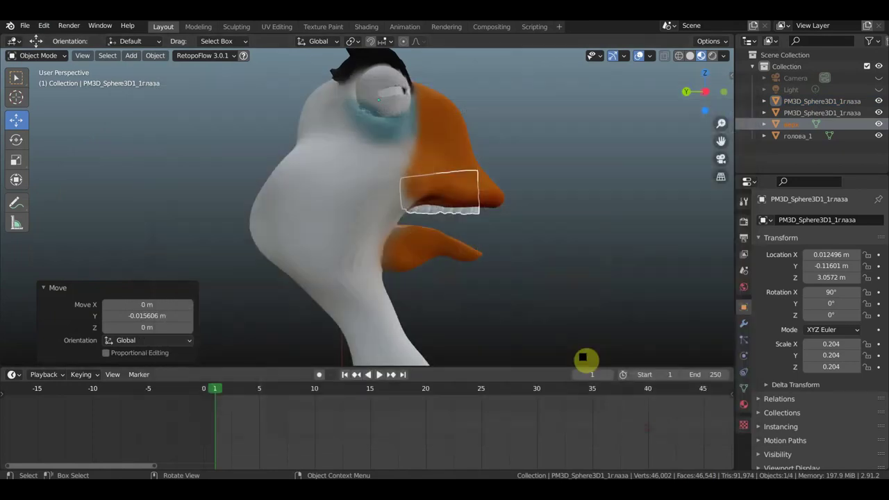
mouse_move(532, 272)
middle_mouse_down()
mouse_move(297, 254)
mouse_move(304, 262)
middle_mouse_up()
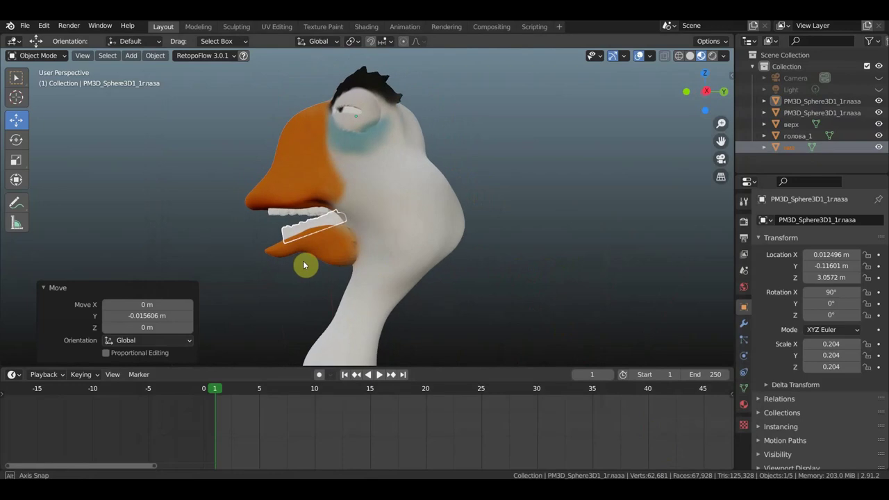
Nudge the lower teeth, then set both teeth meshes' origins to their geometry
scroll(366, 234, "up", 2)
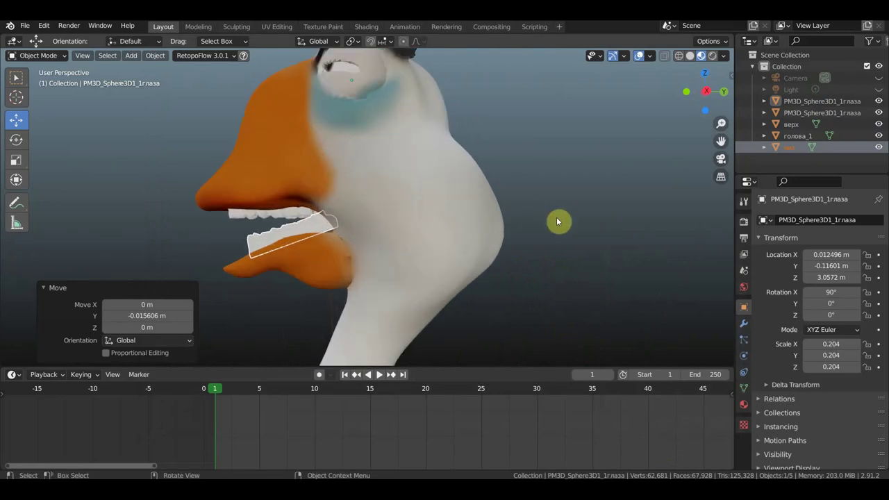
key("g")
left_click(545, 242)
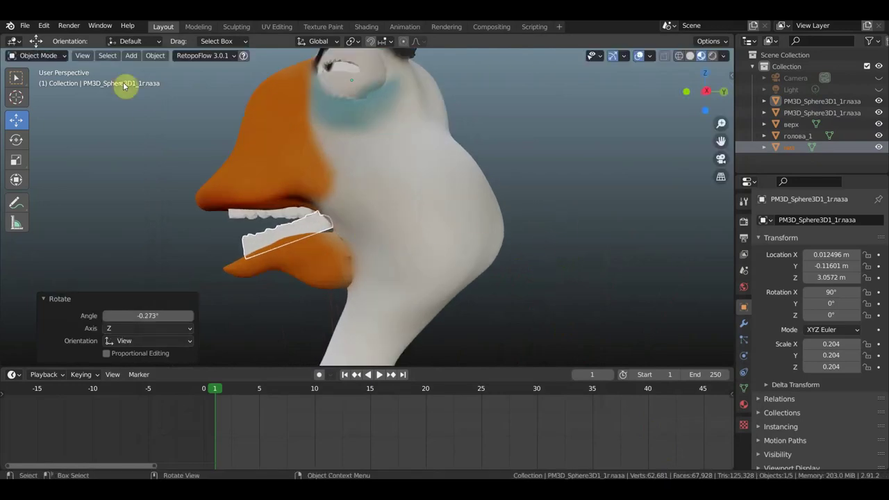
left_click(154, 55)
mouse_move(173, 81)
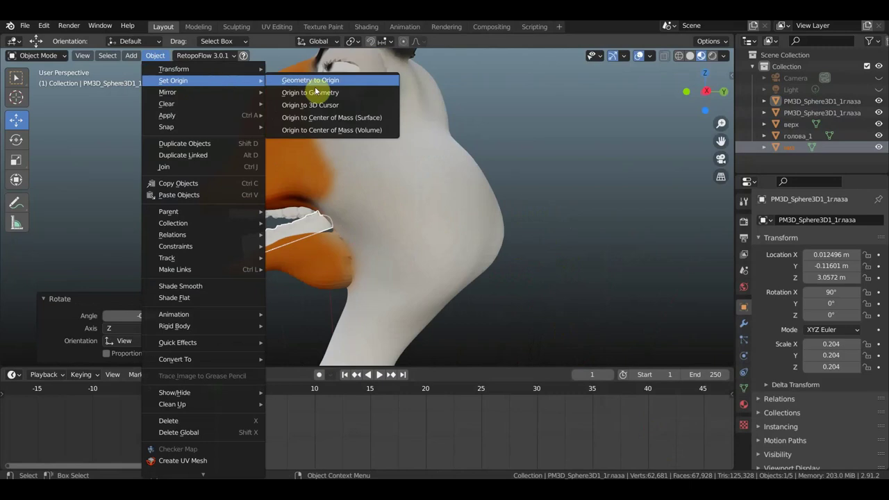
left_click(310, 92)
left_click(264, 213)
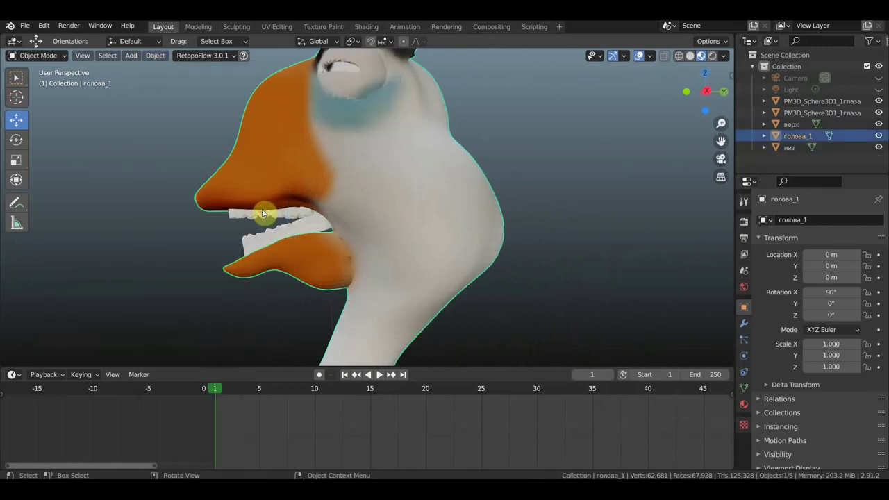
left_click(223, 164)
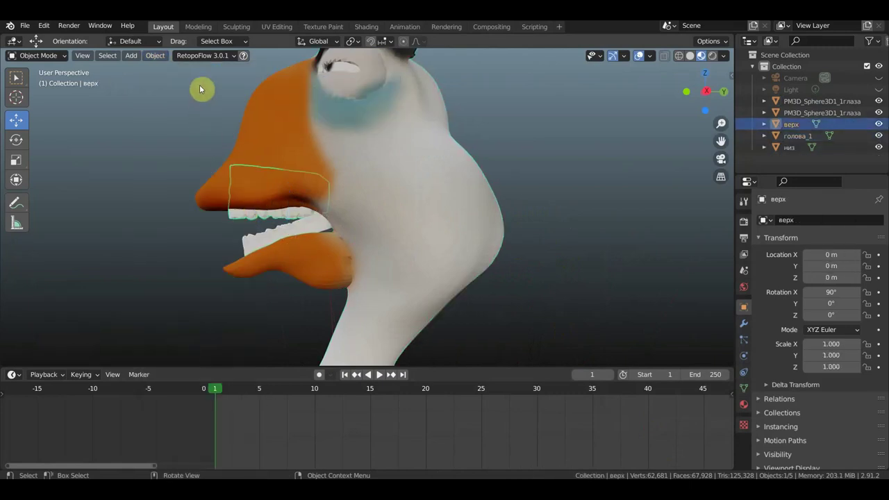
left_click(155, 55)
mouse_move(201, 81)
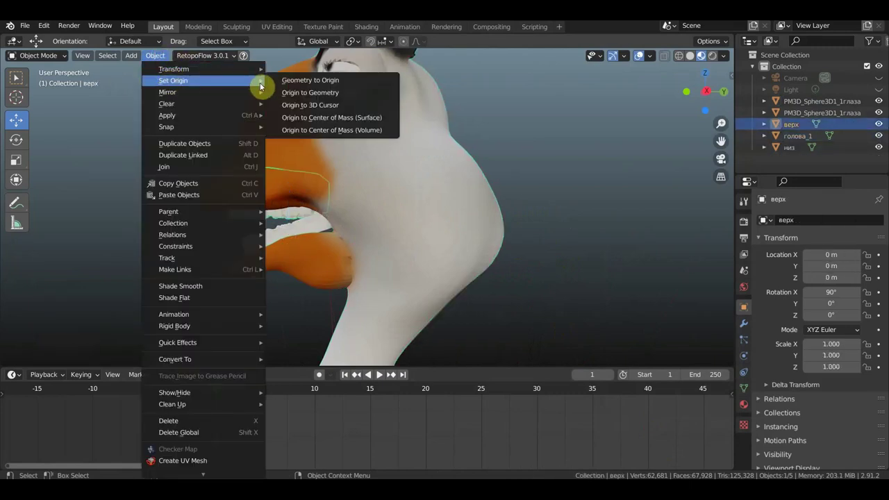
left_click(310, 92)
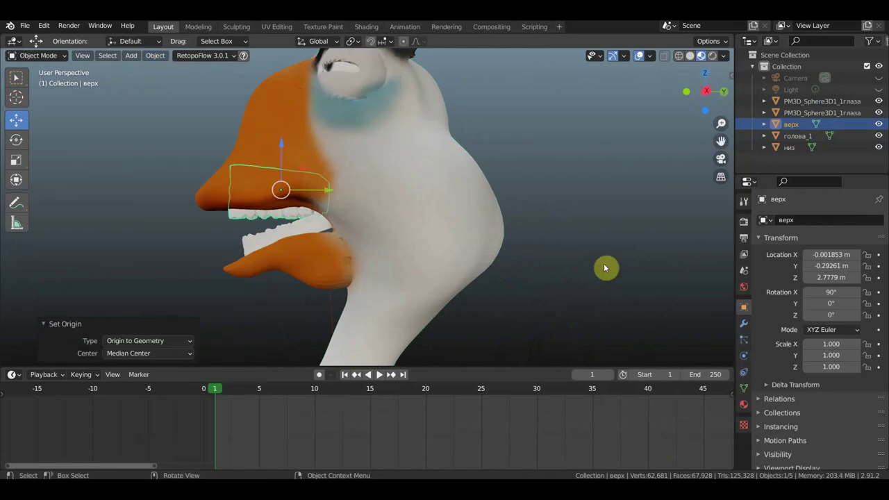
Rotate the lower teeth 6.48° and move them into the lower beak, checking from several angles
left_click(346, 232)
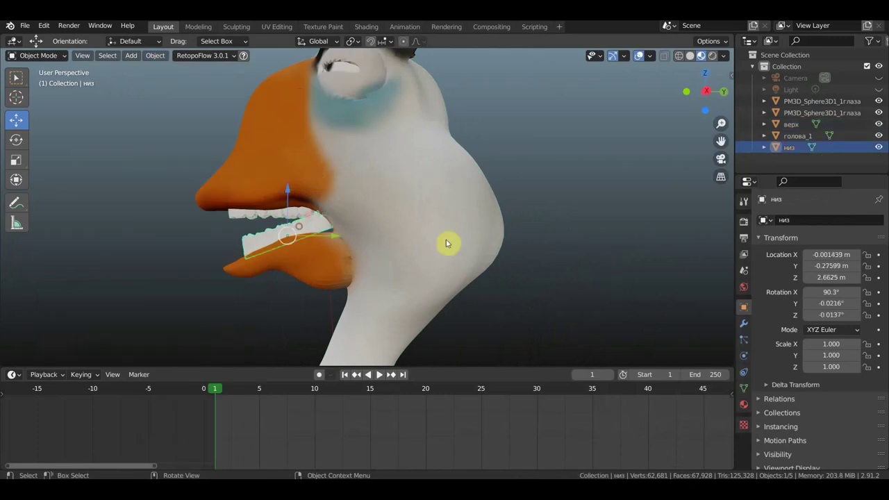
key("r")
left_click(581, 299)
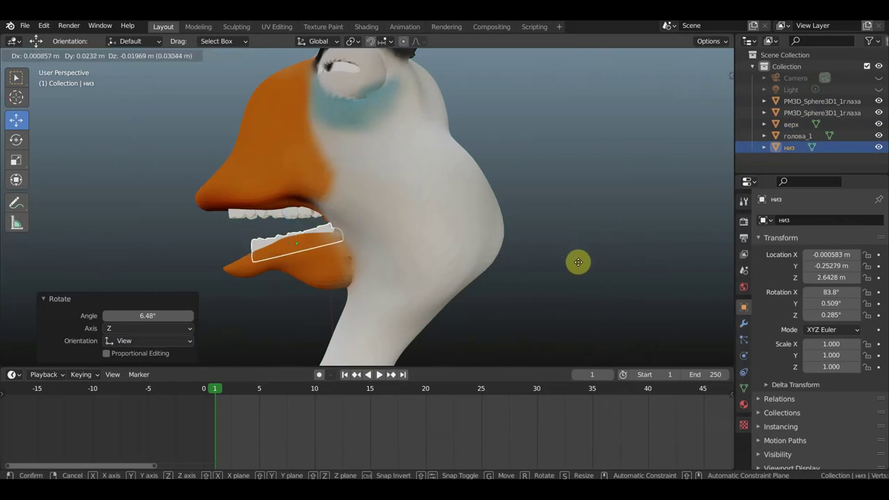
left_click(574, 262)
mouse_move(601, 266)
middle_mouse_down()
mouse_move(705, 268)
mouse_move(710, 205)
mouse_move(566, 185)
mouse_move(456, 139)
mouse_move(571, 187)
mouse_move(585, 198)
mouse_move(579, 224)
middle_mouse_up()
middle_click_drag(534, 246, 367, 246)
mouse_move(535, 187)
middle_mouse_down()
mouse_move(510, 226)
mouse_move(516, 197)
mouse_move(623, 199)
mouse_move(612, 198)
middle_mouse_up()
scroll(509, 226, "down", 2)
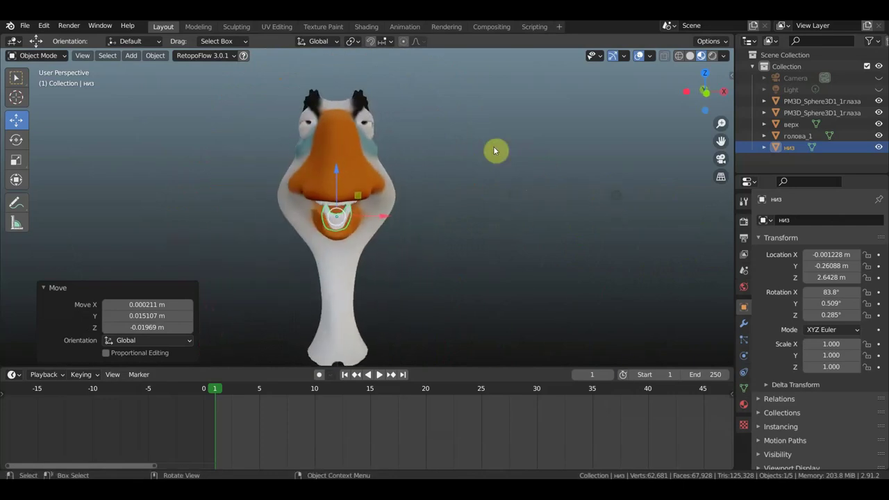